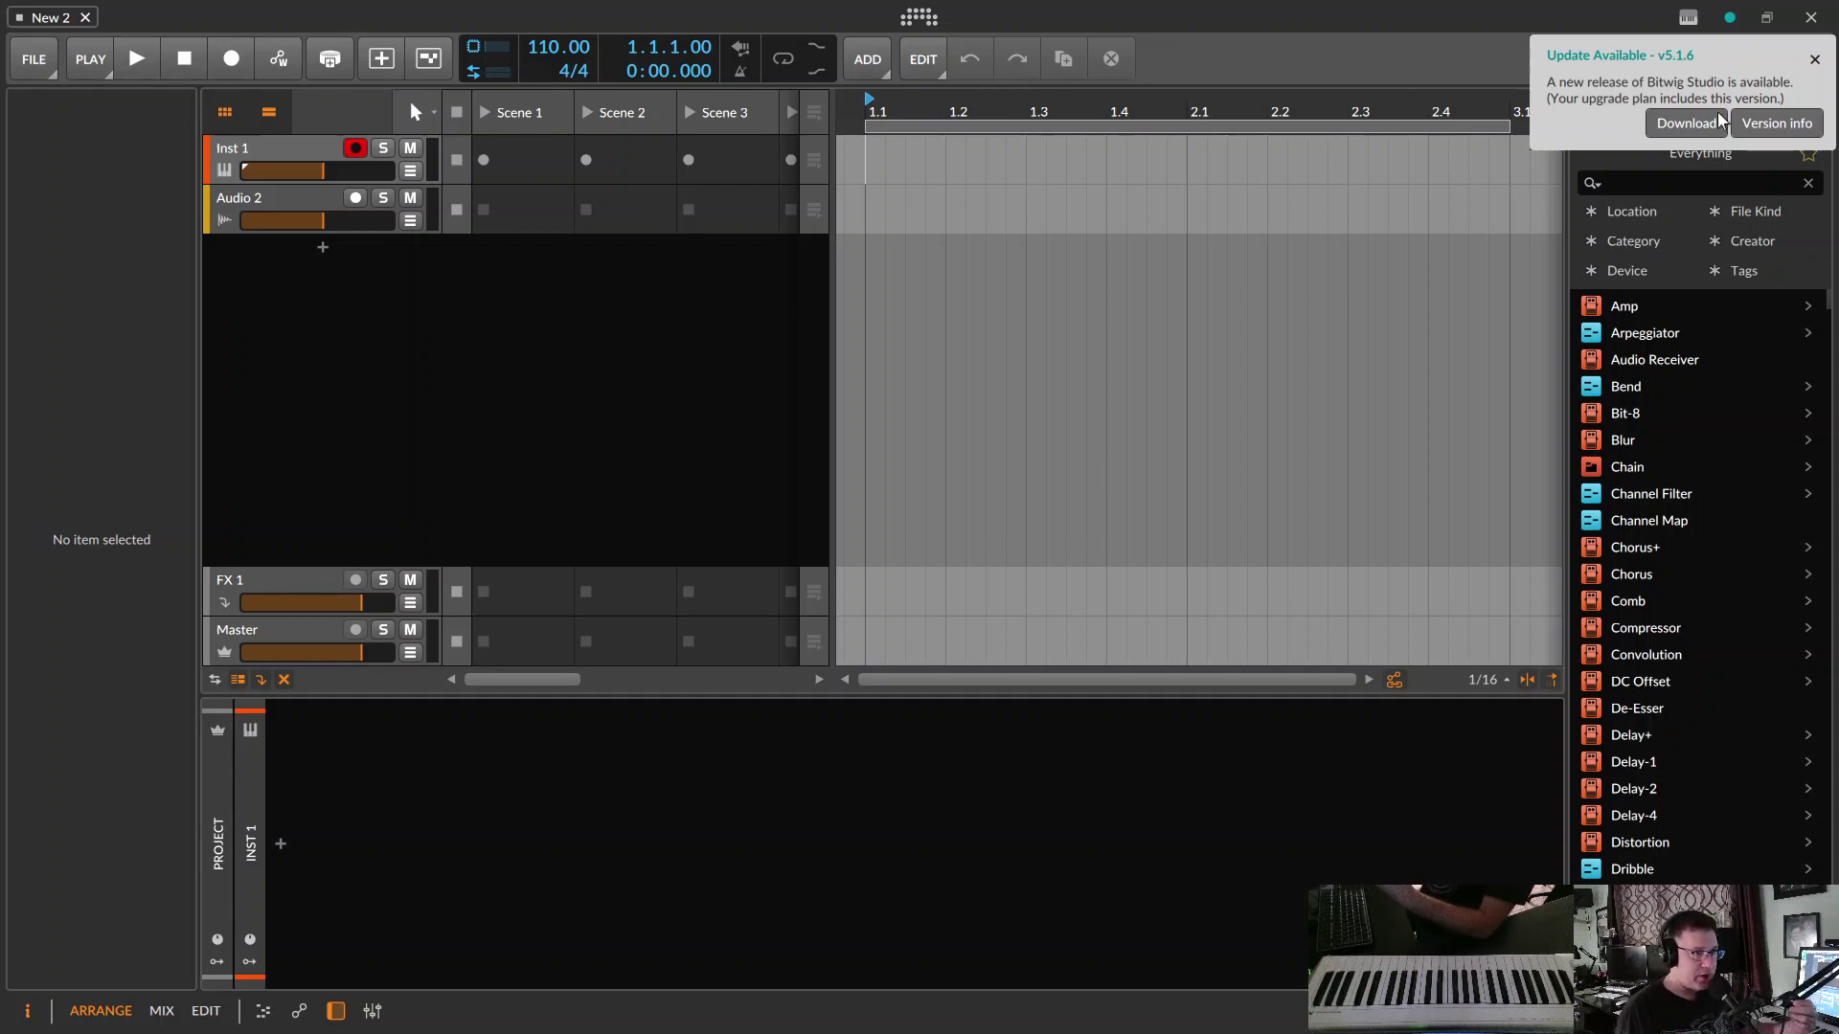
- Dismiss the Update Available notice and scroll the device browser down to Polysynth
left_click(1815, 61)
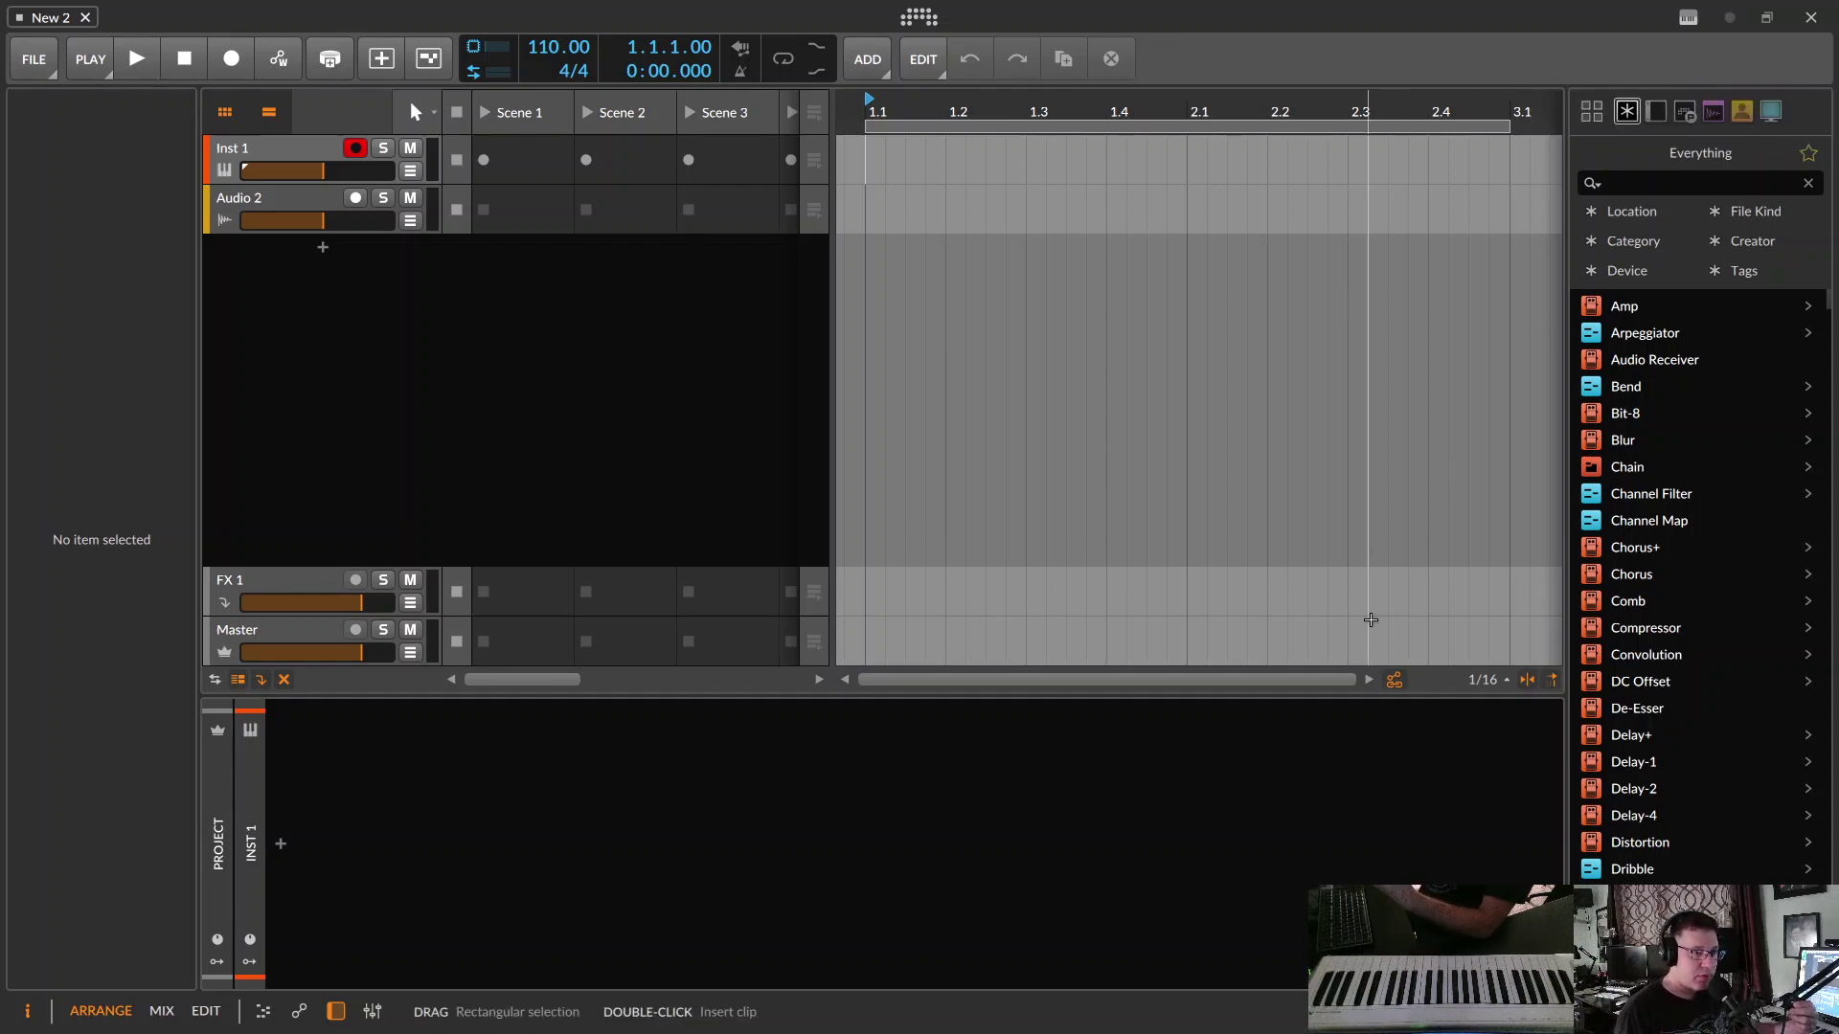
scroll(1681, 479, "down", 5)
scroll(1678, 475, "down", 15)
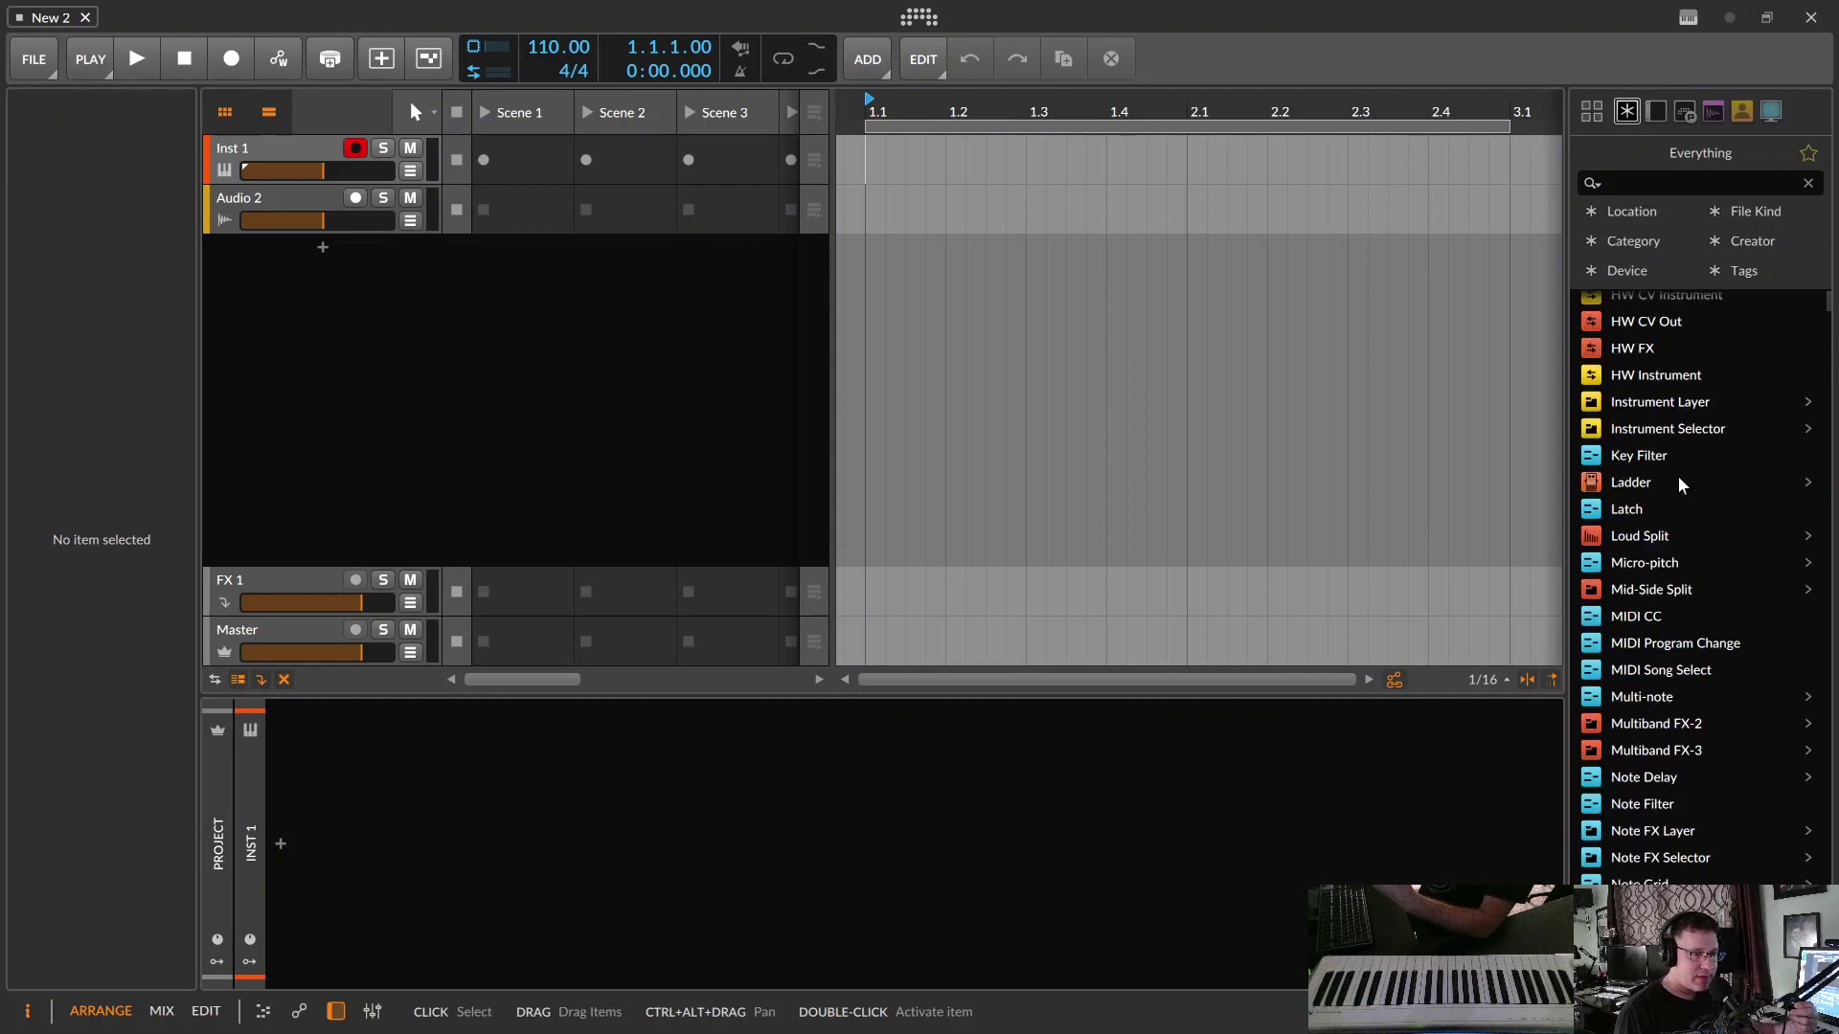
scroll(1666, 598, "down", 2)
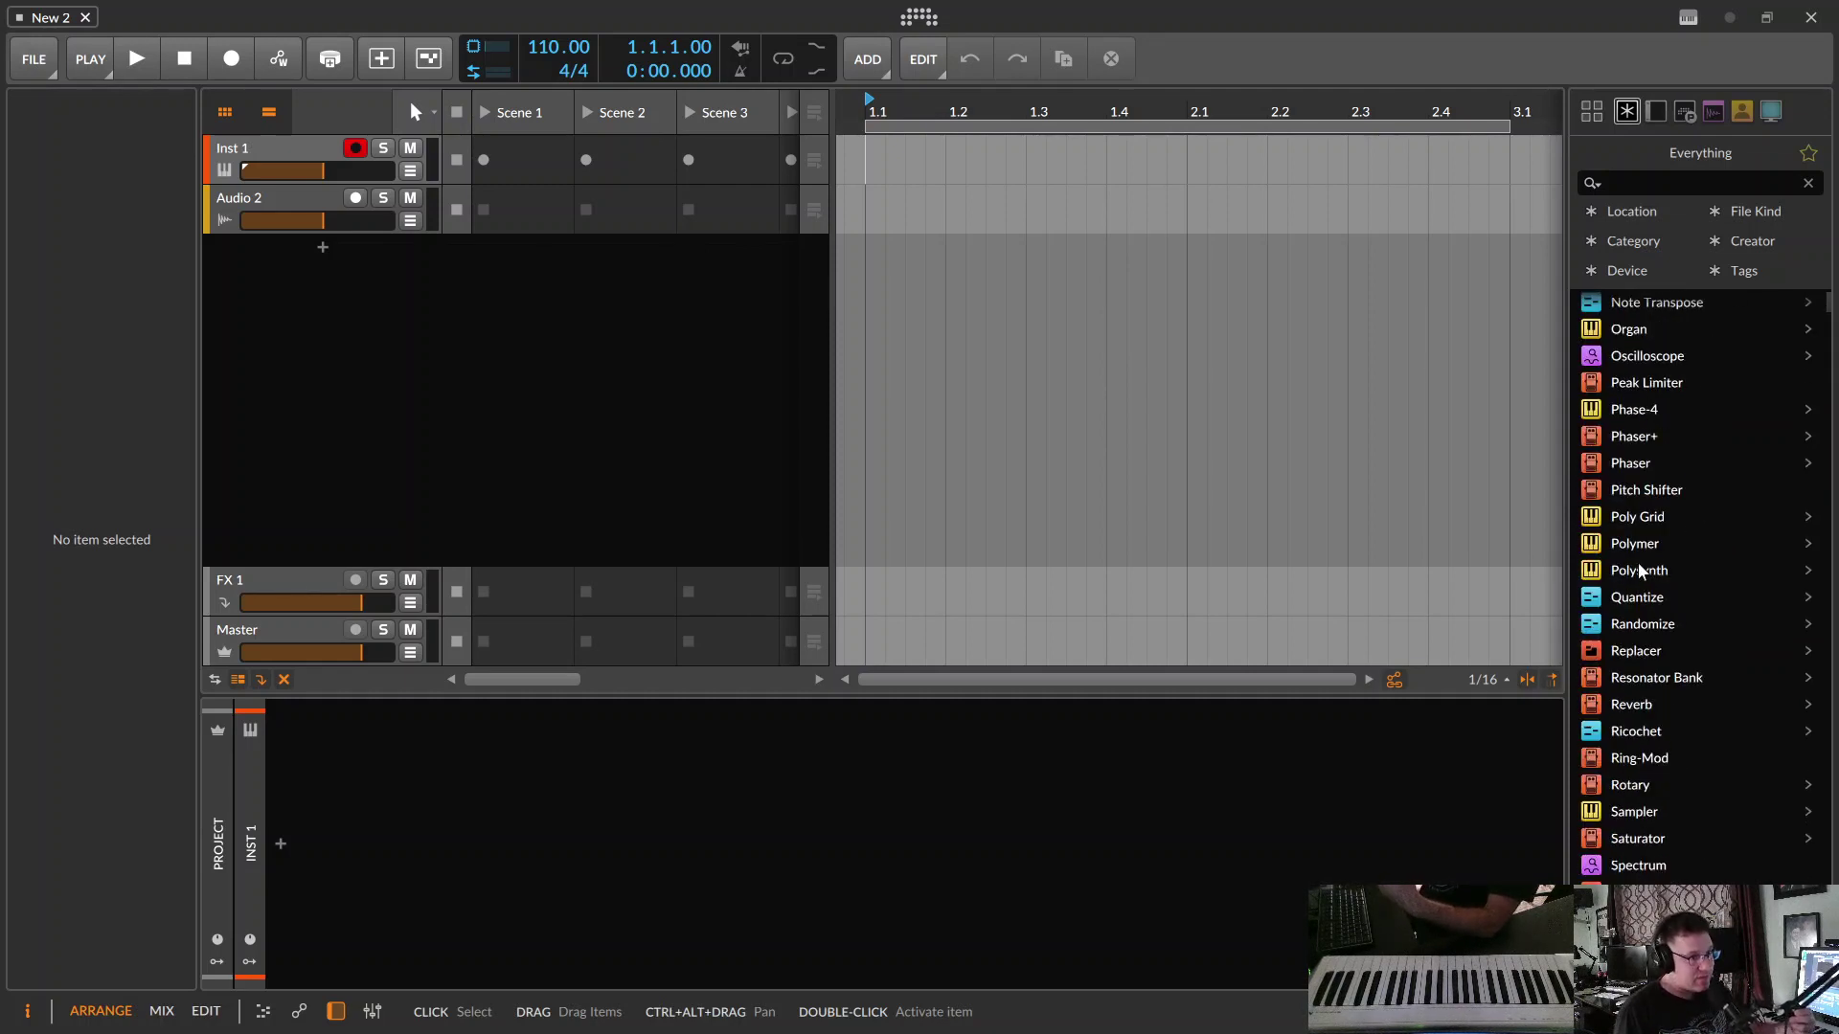
- Add a Polysynth track below Audio 2, set filter cutoff near 521 Hz, raise resonance slightly
mouse_move(1606, 578)
left_mouse_down()
mouse_move(767, 439)
mouse_move(533, 346)
left_mouse_up()
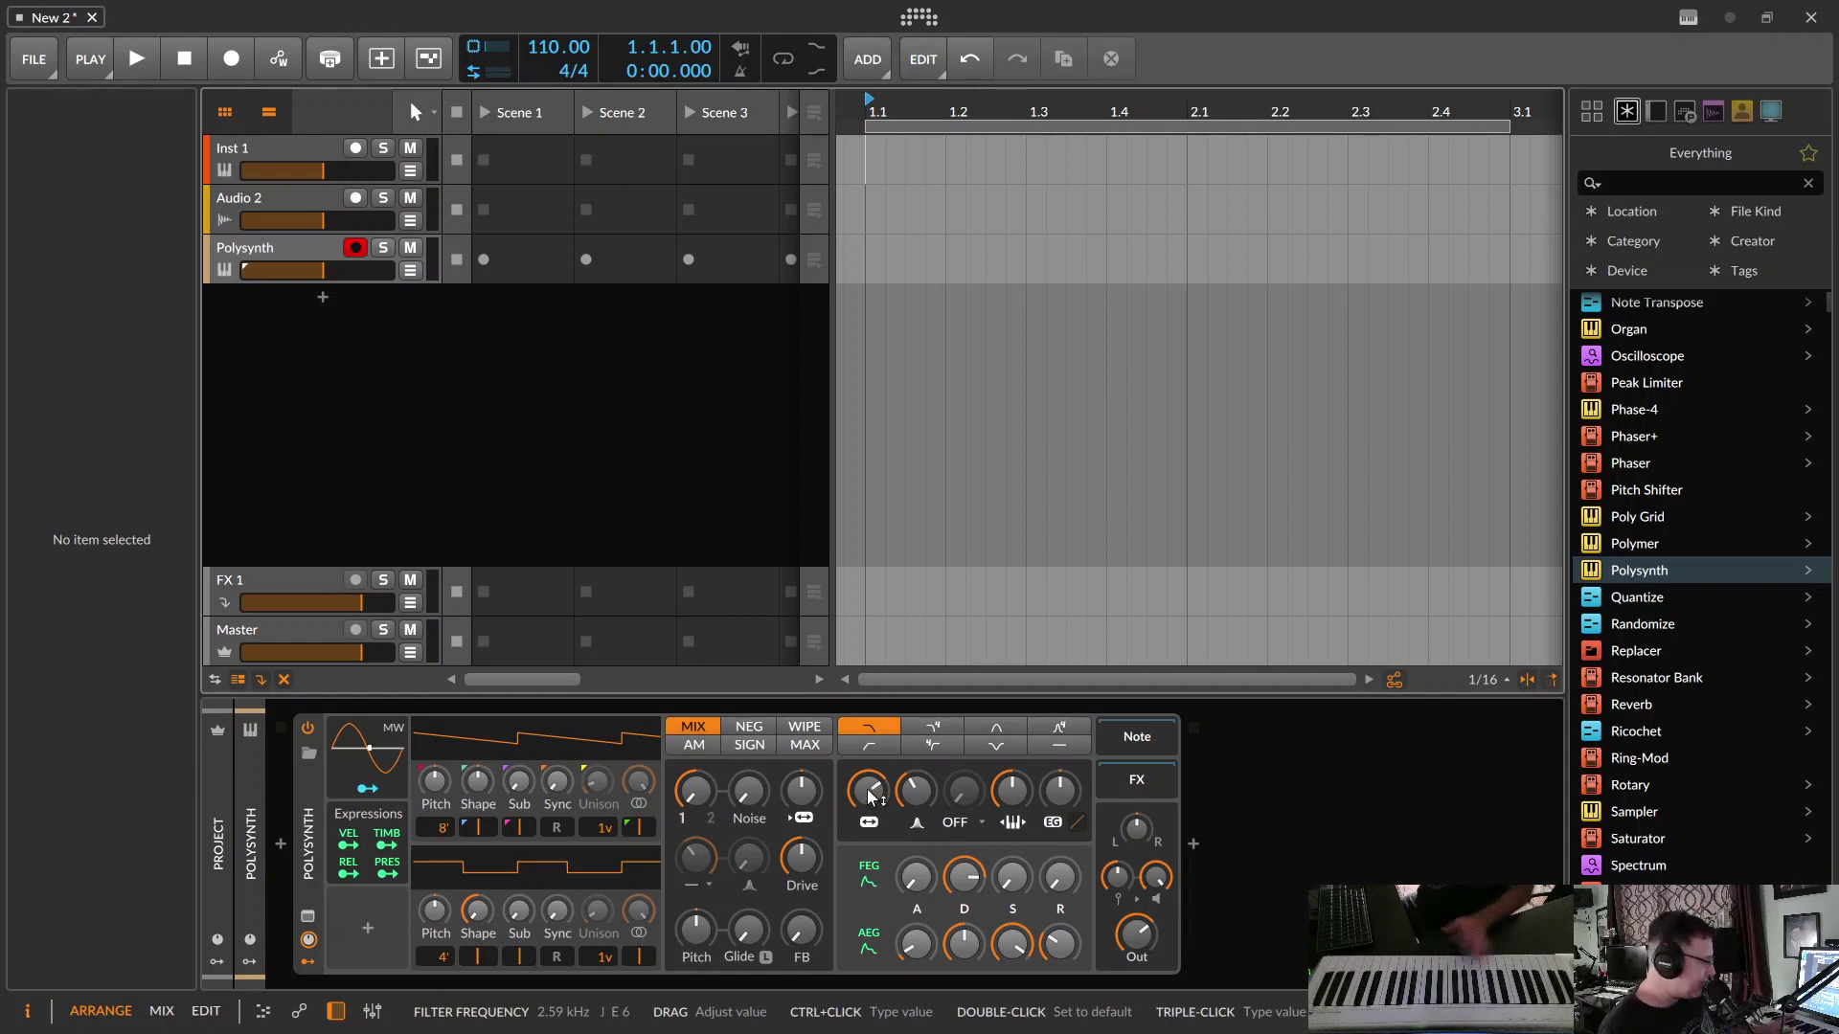
left_click_drag(873, 797, 872, 833)
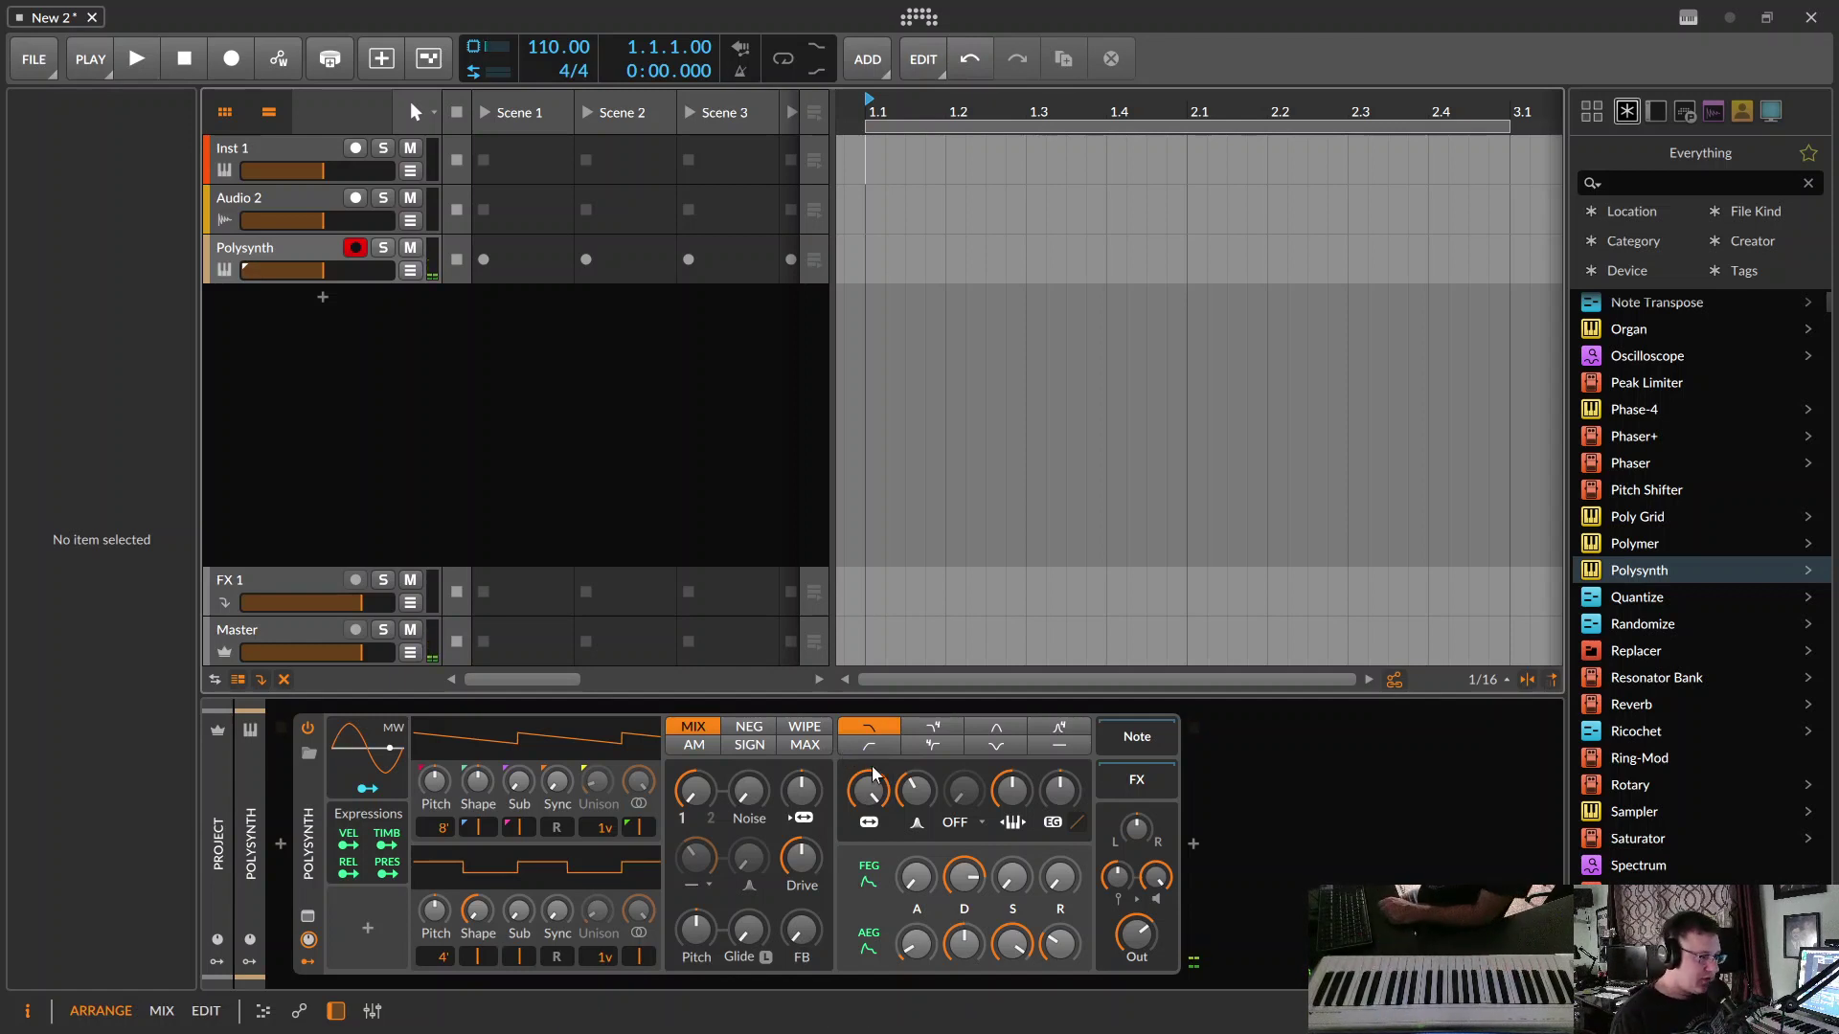
mouse_move(868, 791)
left_mouse_down()
mouse_move(867, 728)
mouse_move(867, 773)
left_mouse_up()
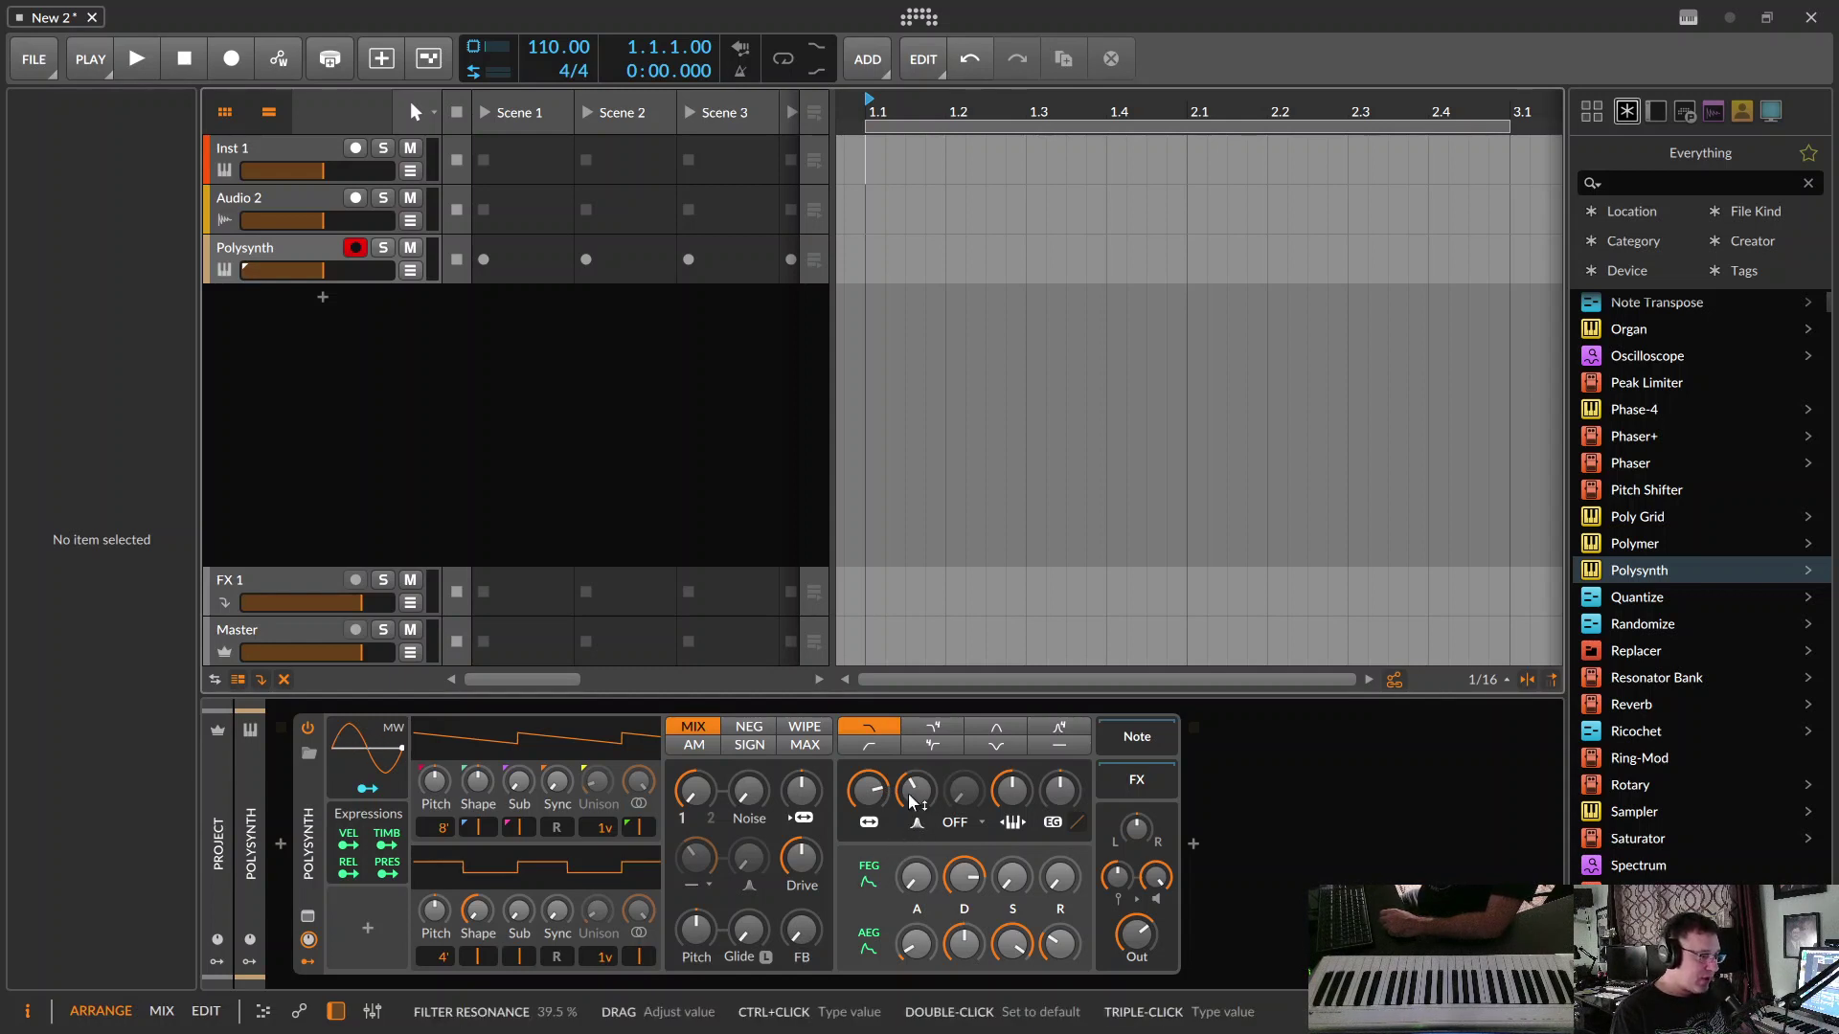
left_click_drag(916, 798, 917, 791)
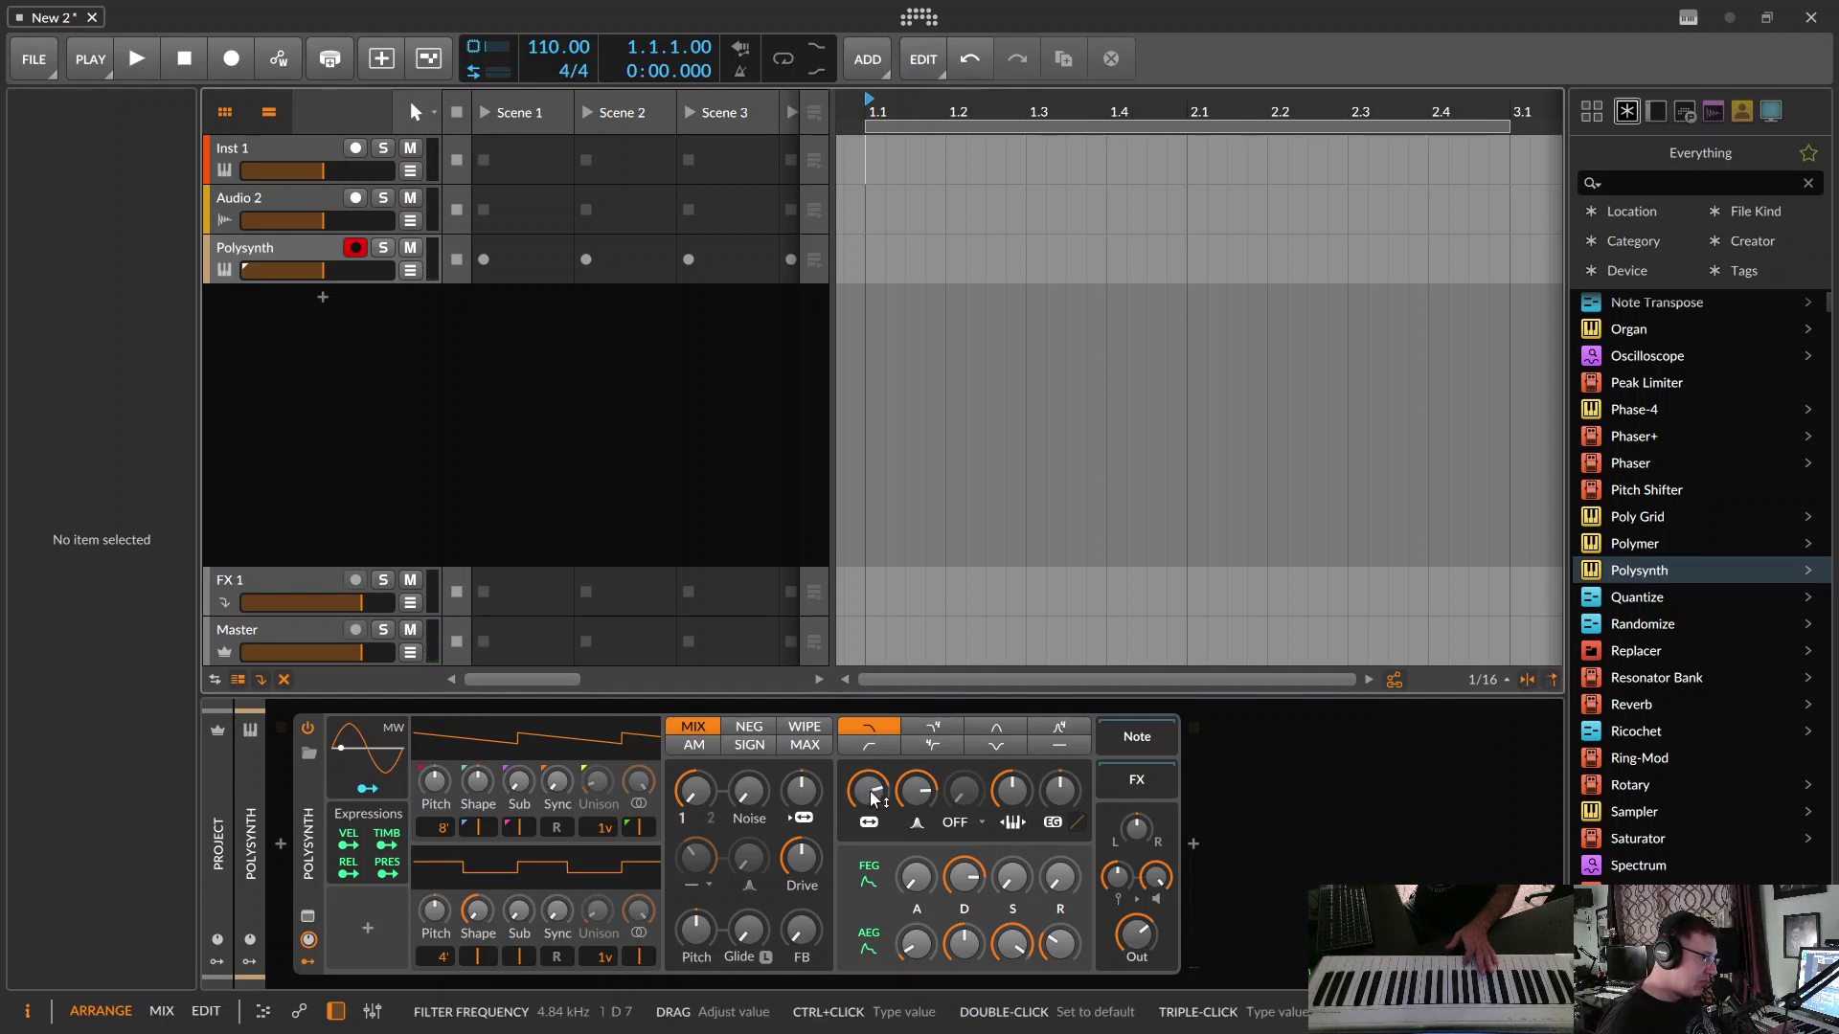
left_click_drag(868, 799, 869, 852)
left_click_drag(915, 790, 867, 784)
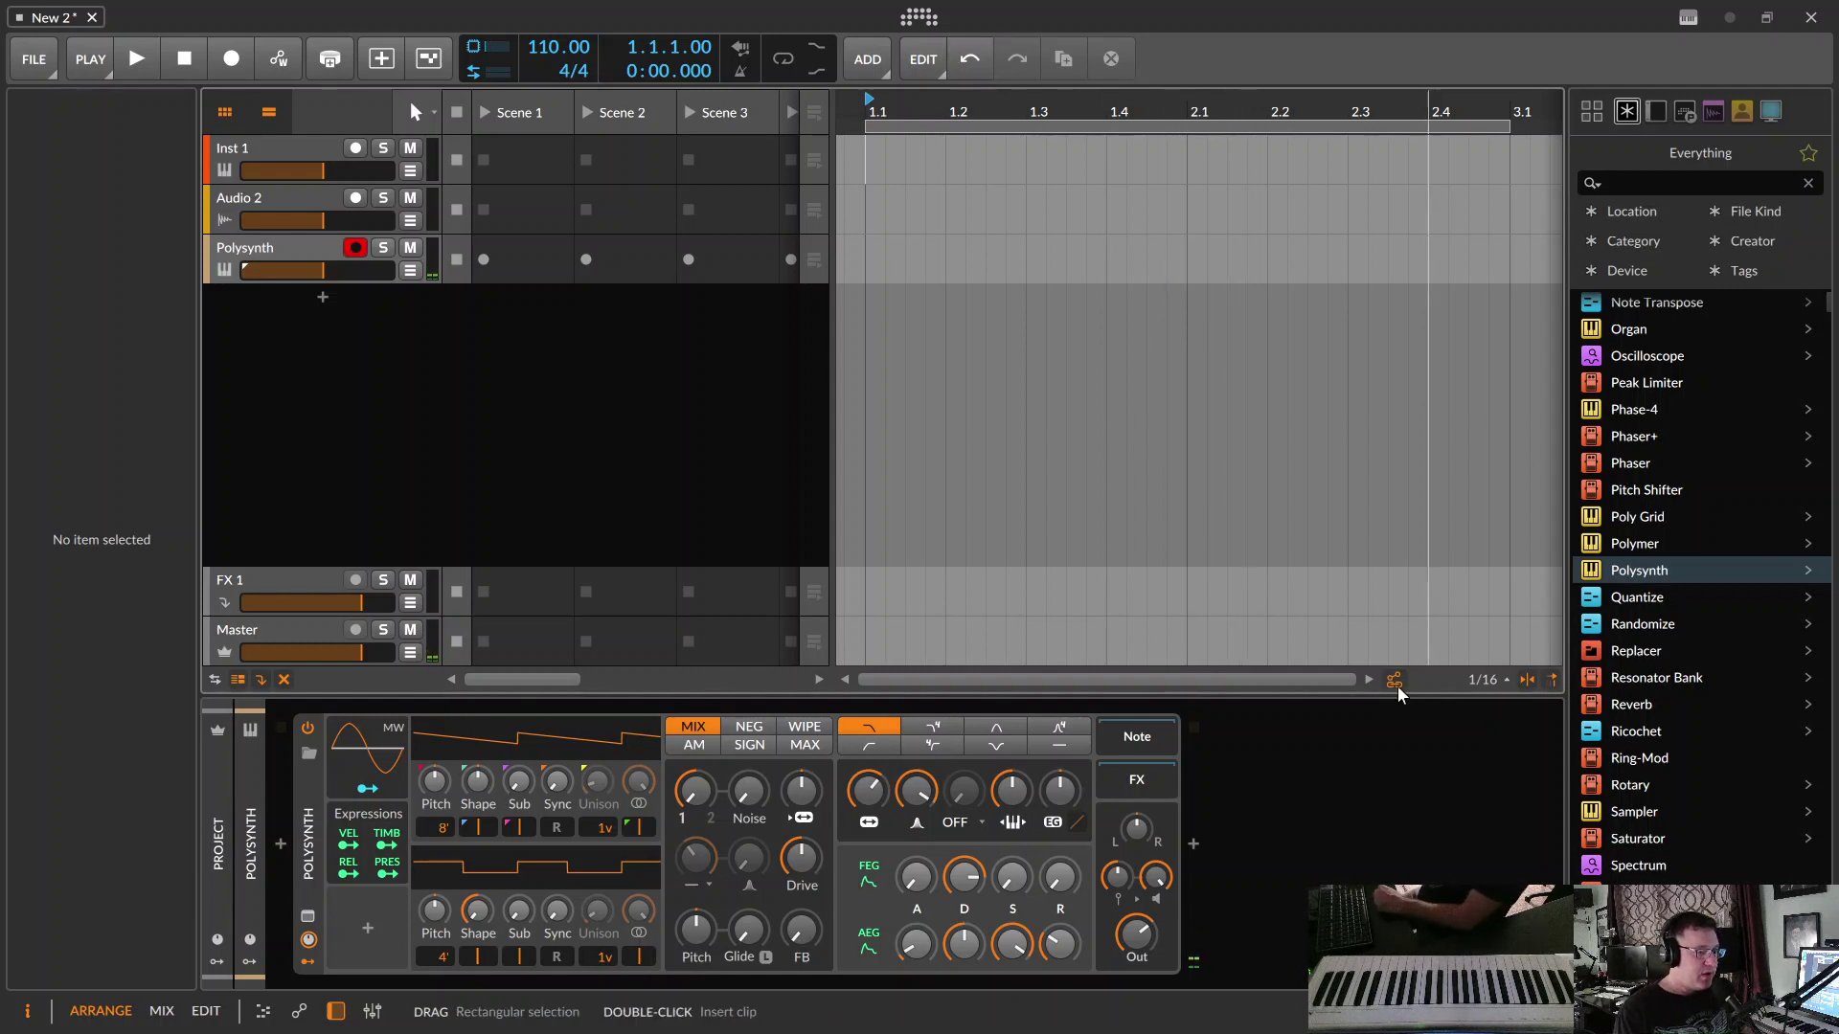
- Add Delay+ to the Polysynth's empty effects chain
left_click(1163, 784)
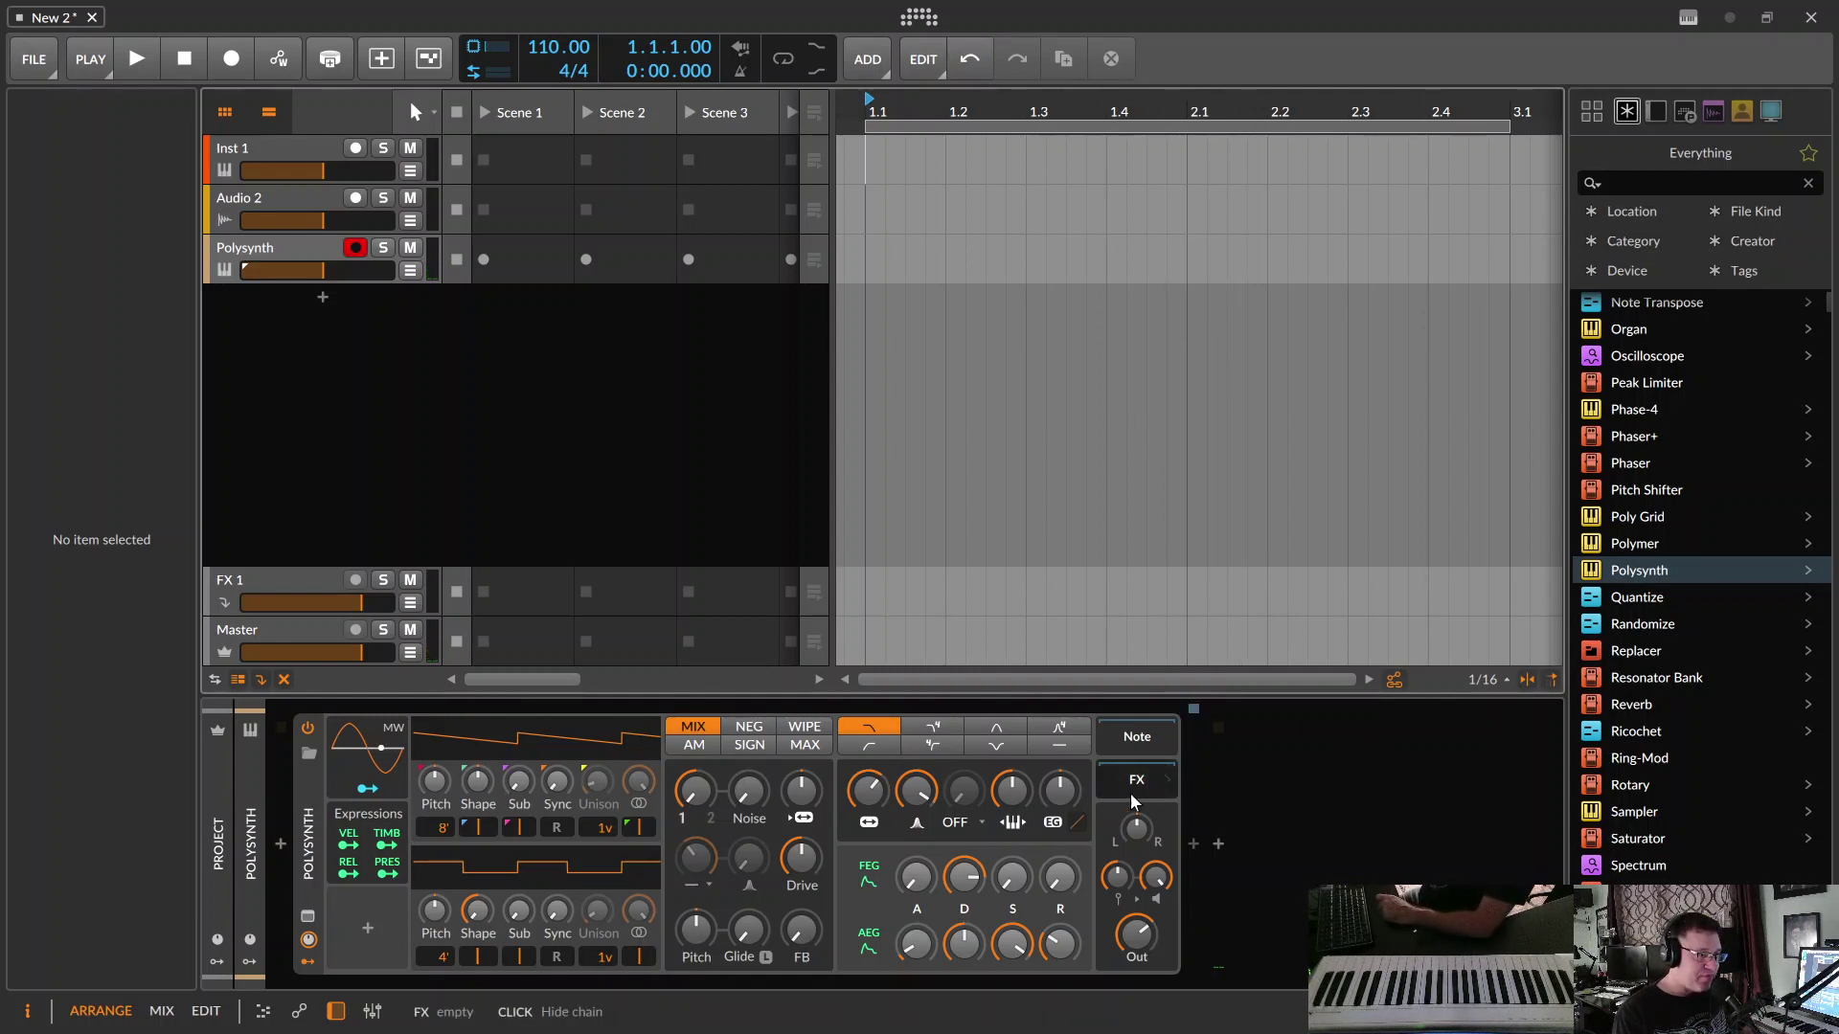
left_click(1192, 844)
scroll(1332, 508, "up", 5)
left_click(1330, 572)
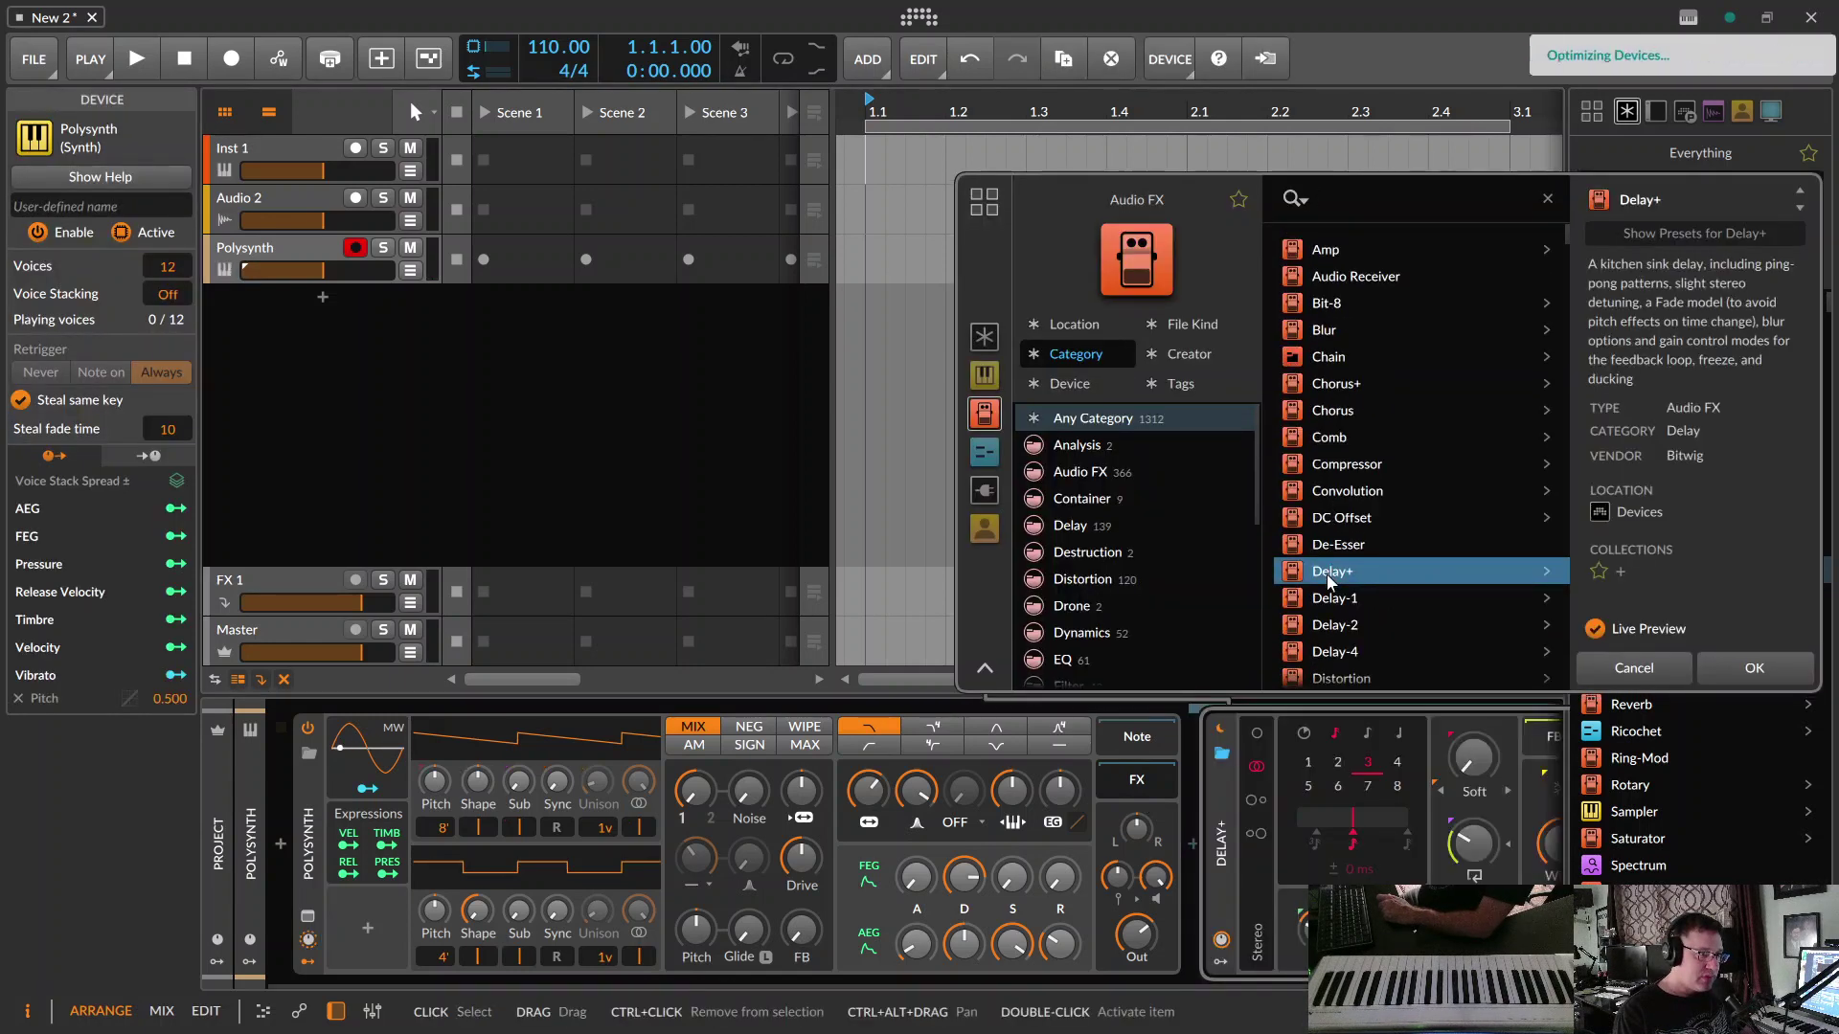
scroll(1191, 980, "down", 3)
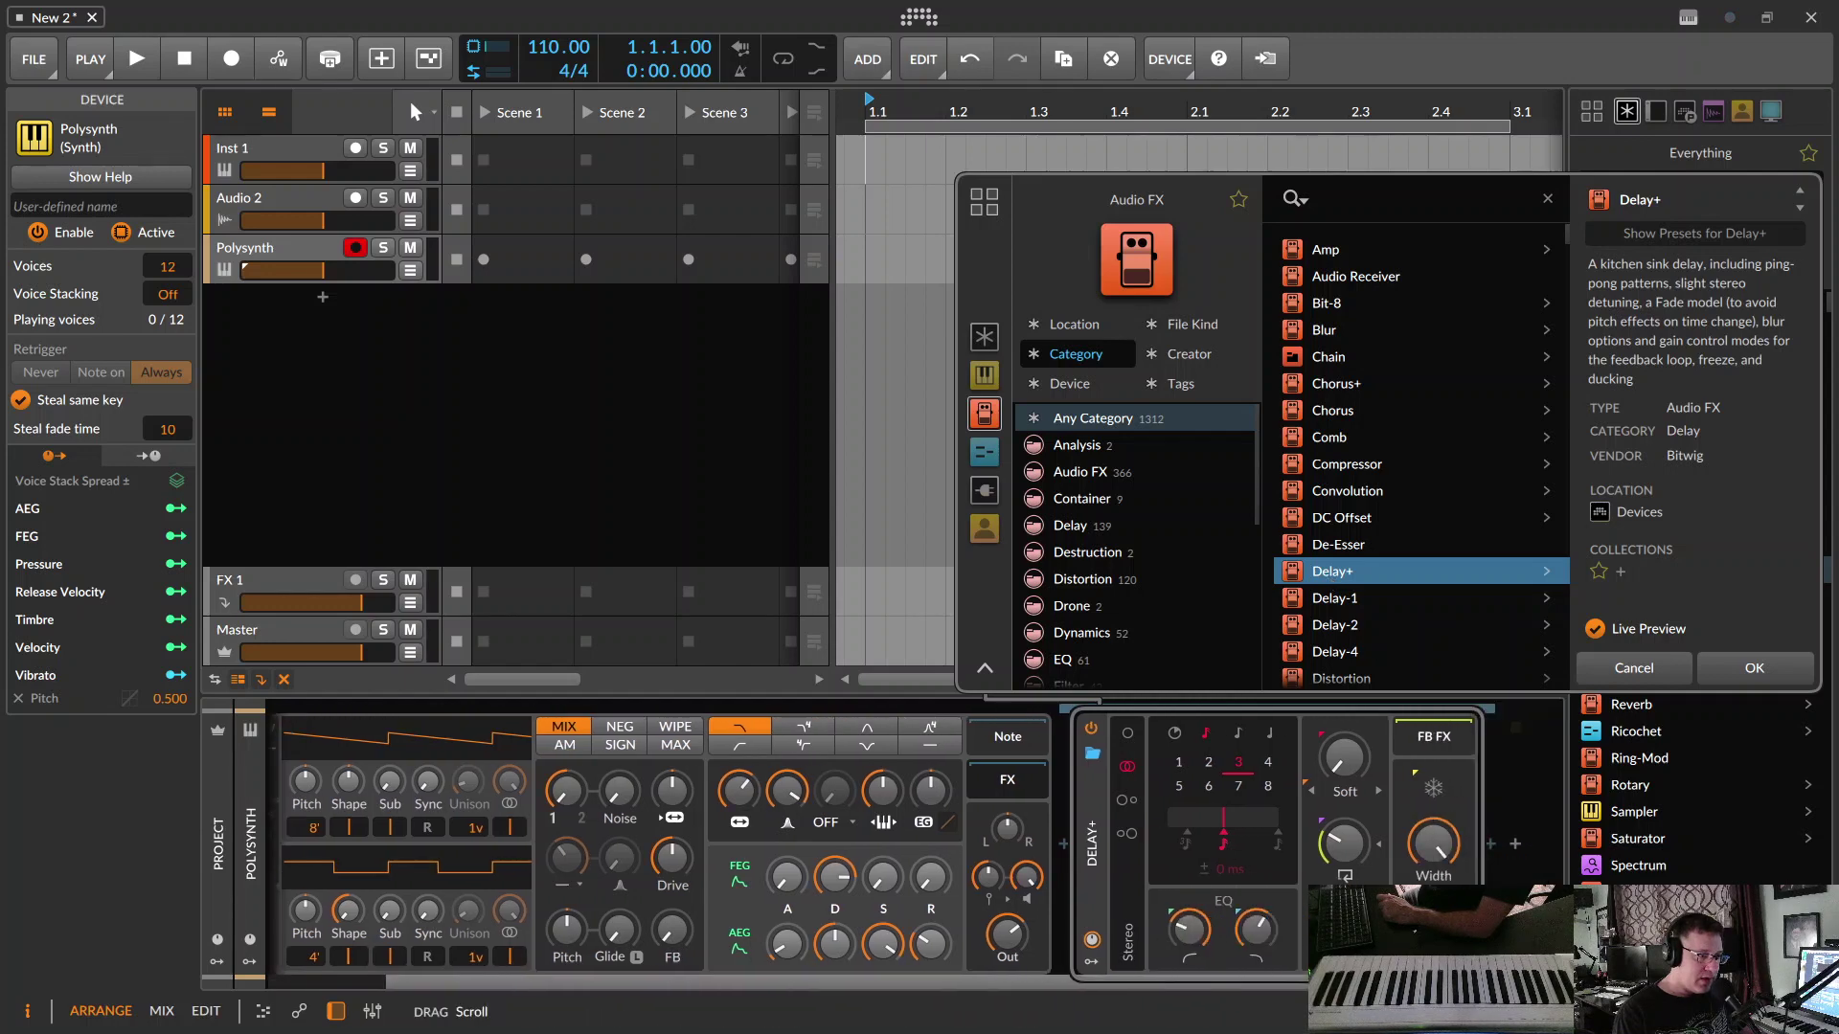
left_click(1514, 844)
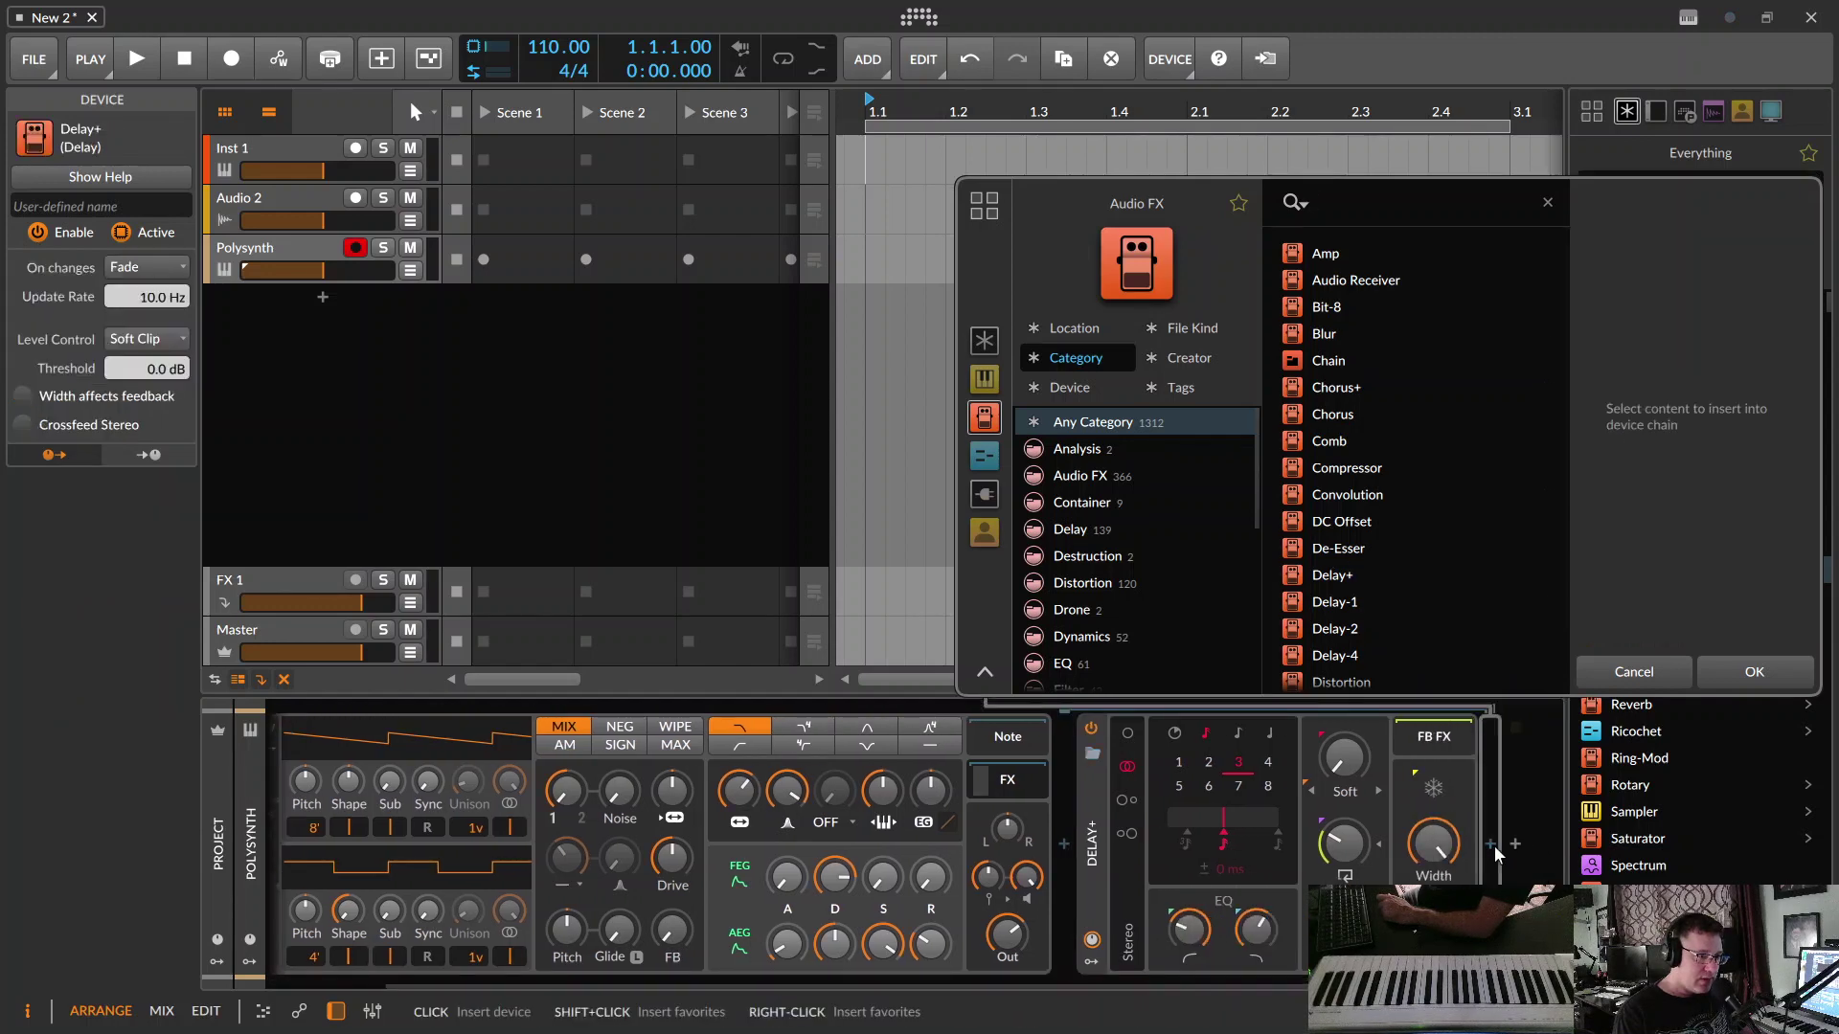
- Preview a Reverb after the Delay+ in the Audio FX browser
scroll(1358, 570, "down", 1)
scroll(1354, 571, "down", 12)
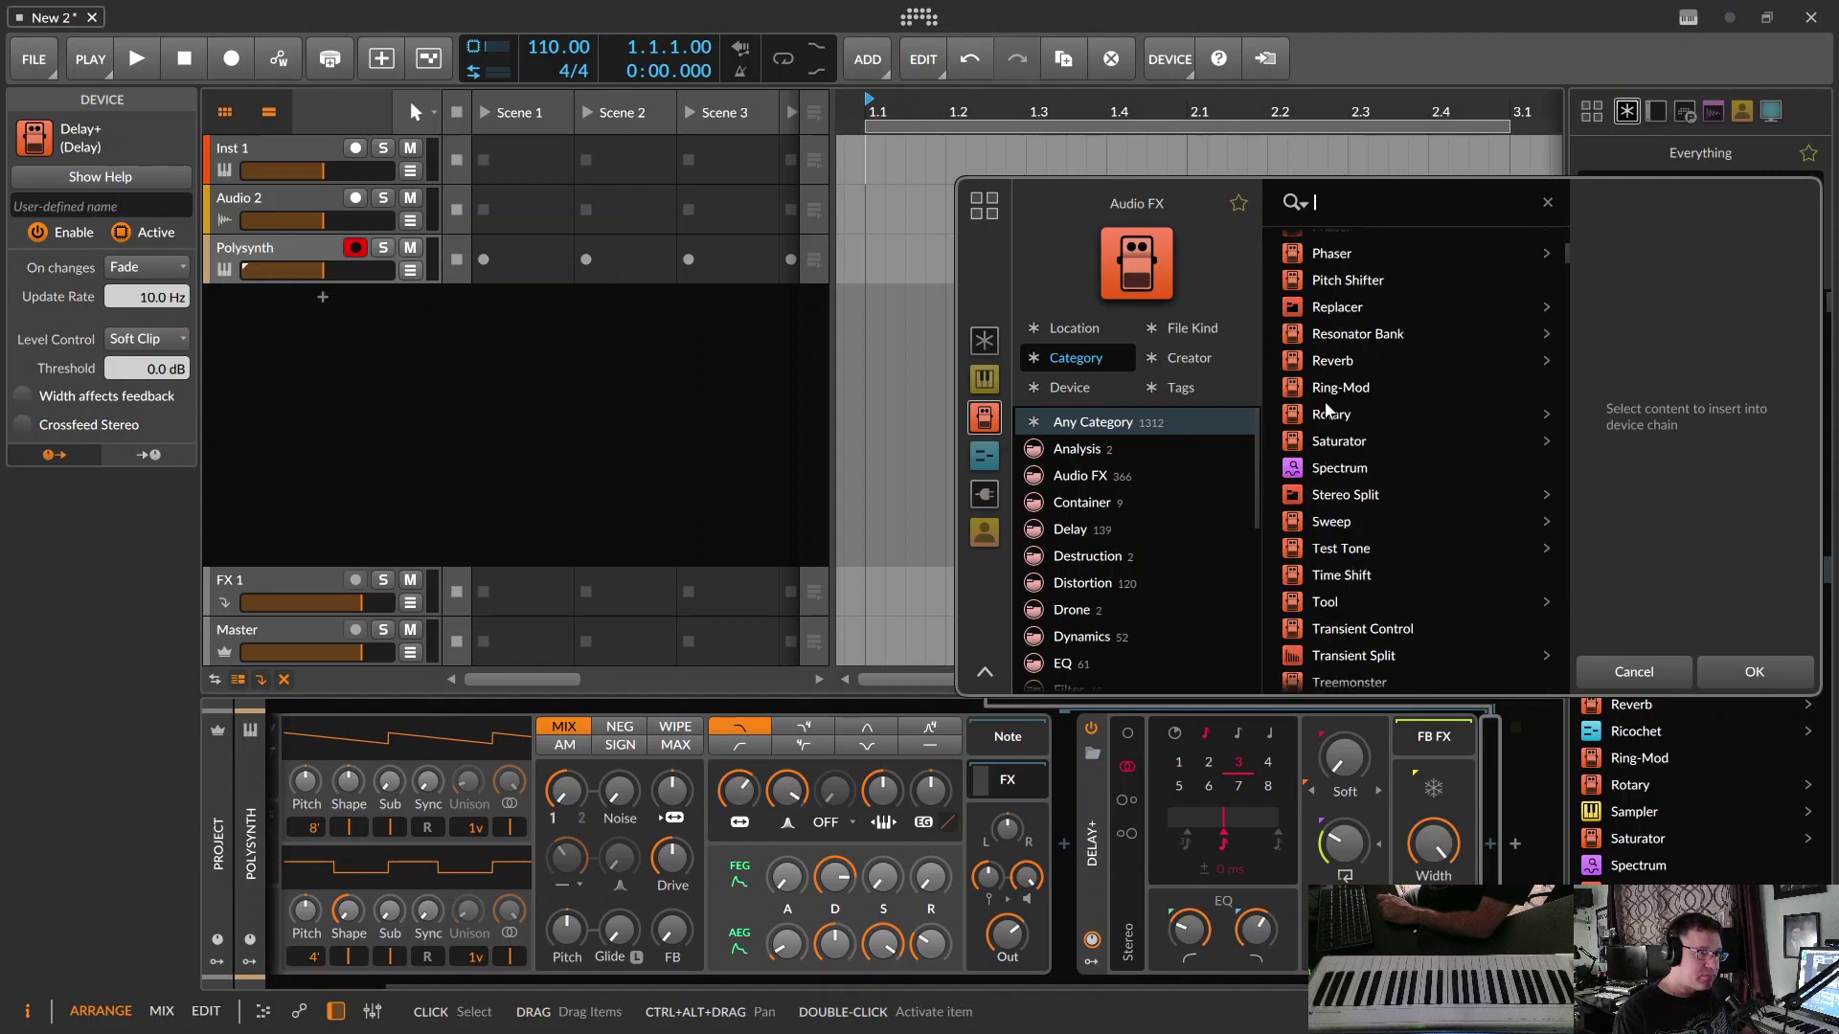
left_click(1324, 360)
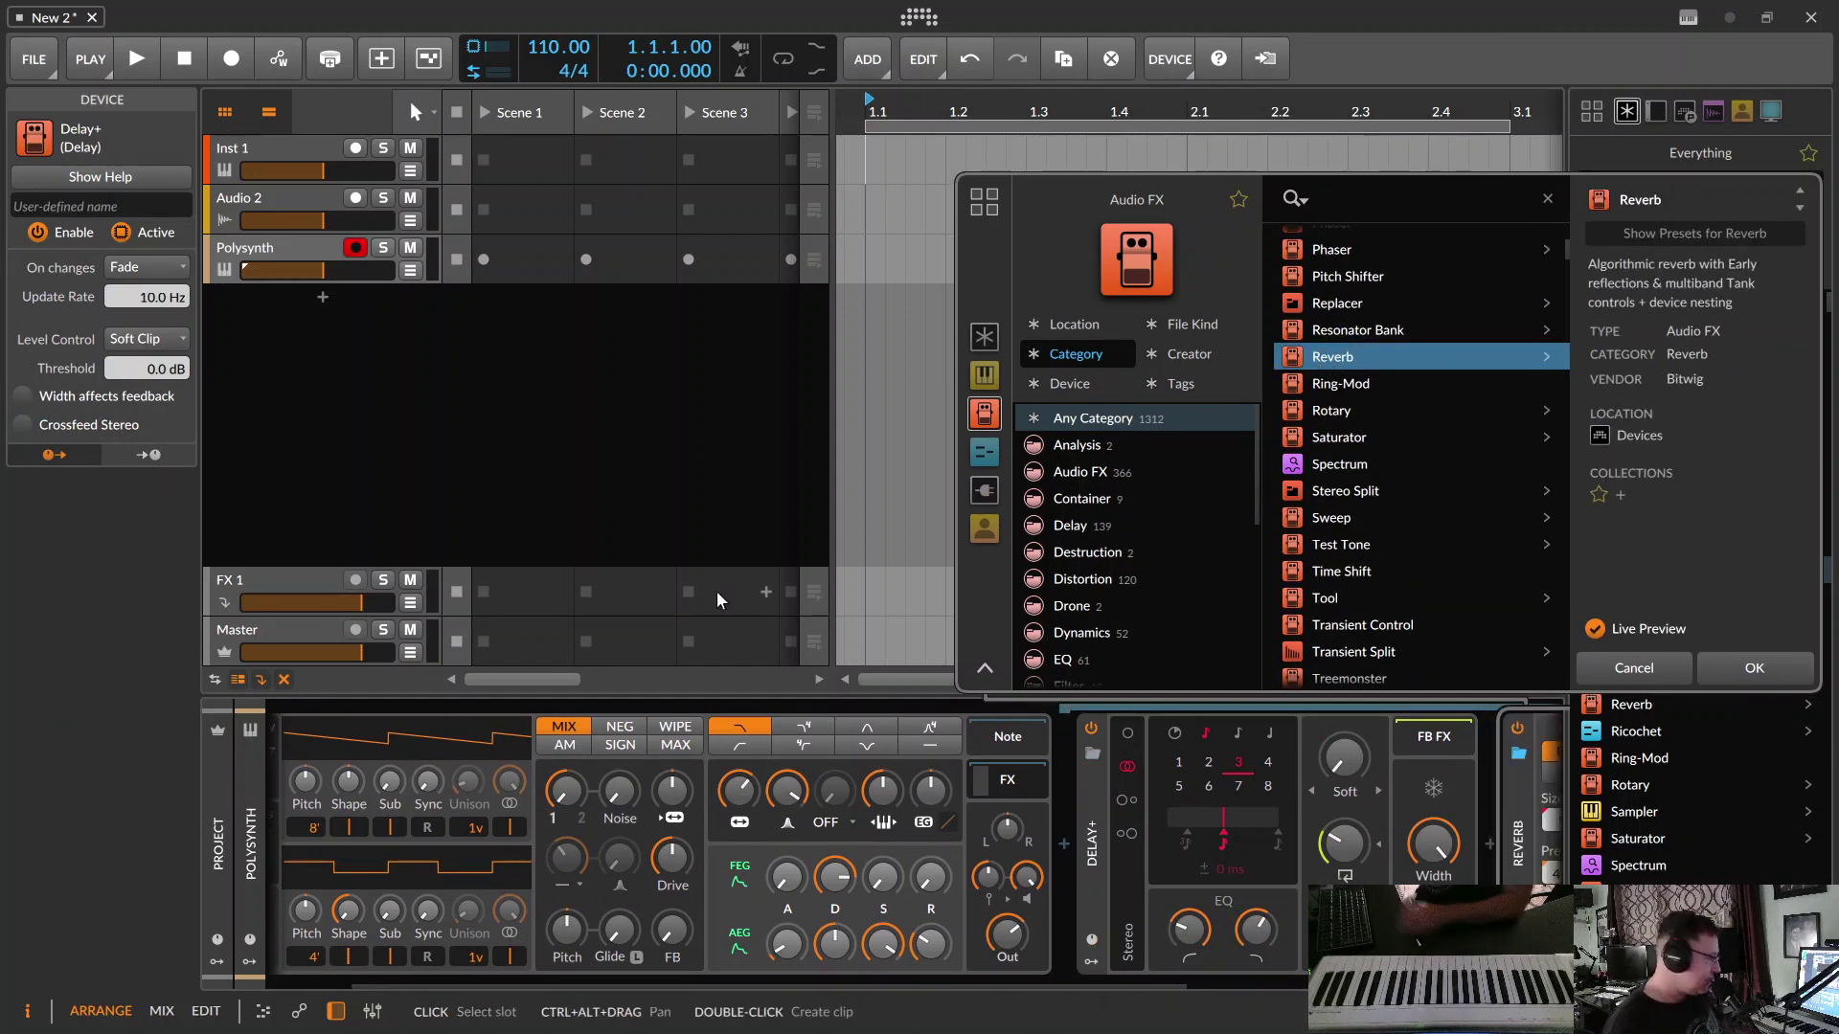
mouse_move(737, 790)
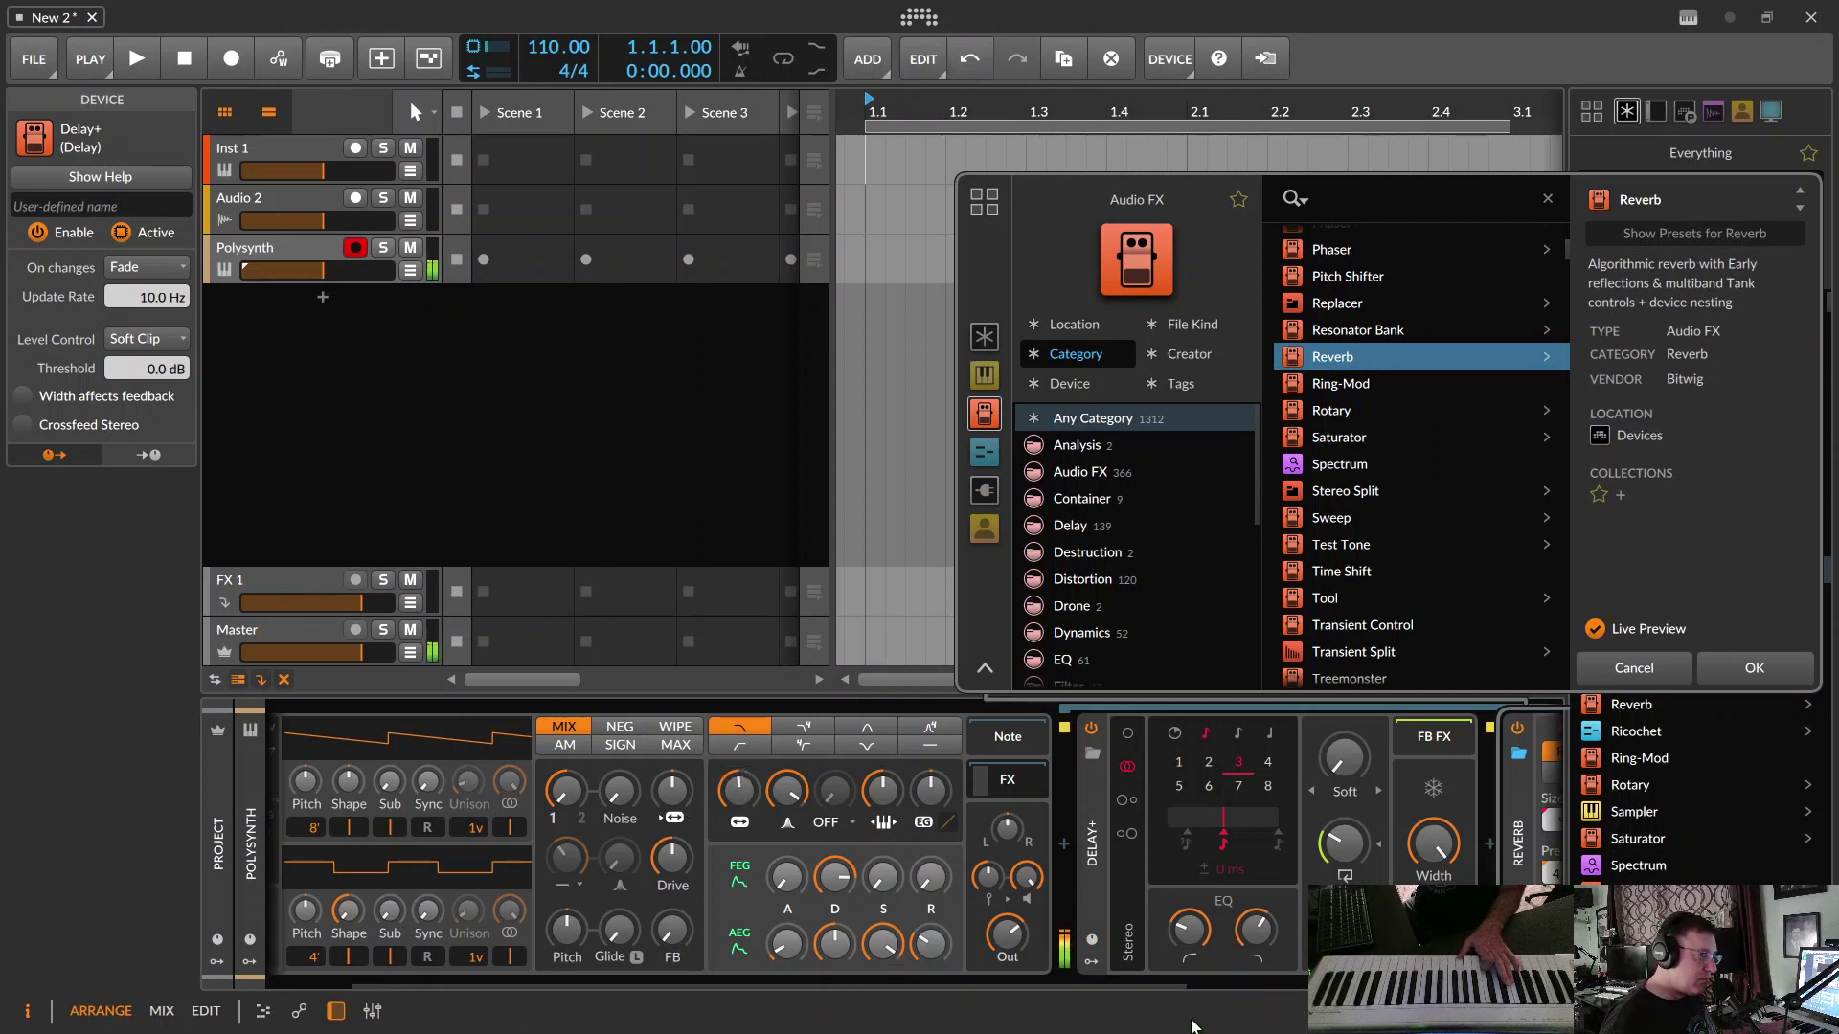
mouse_move(1008, 934)
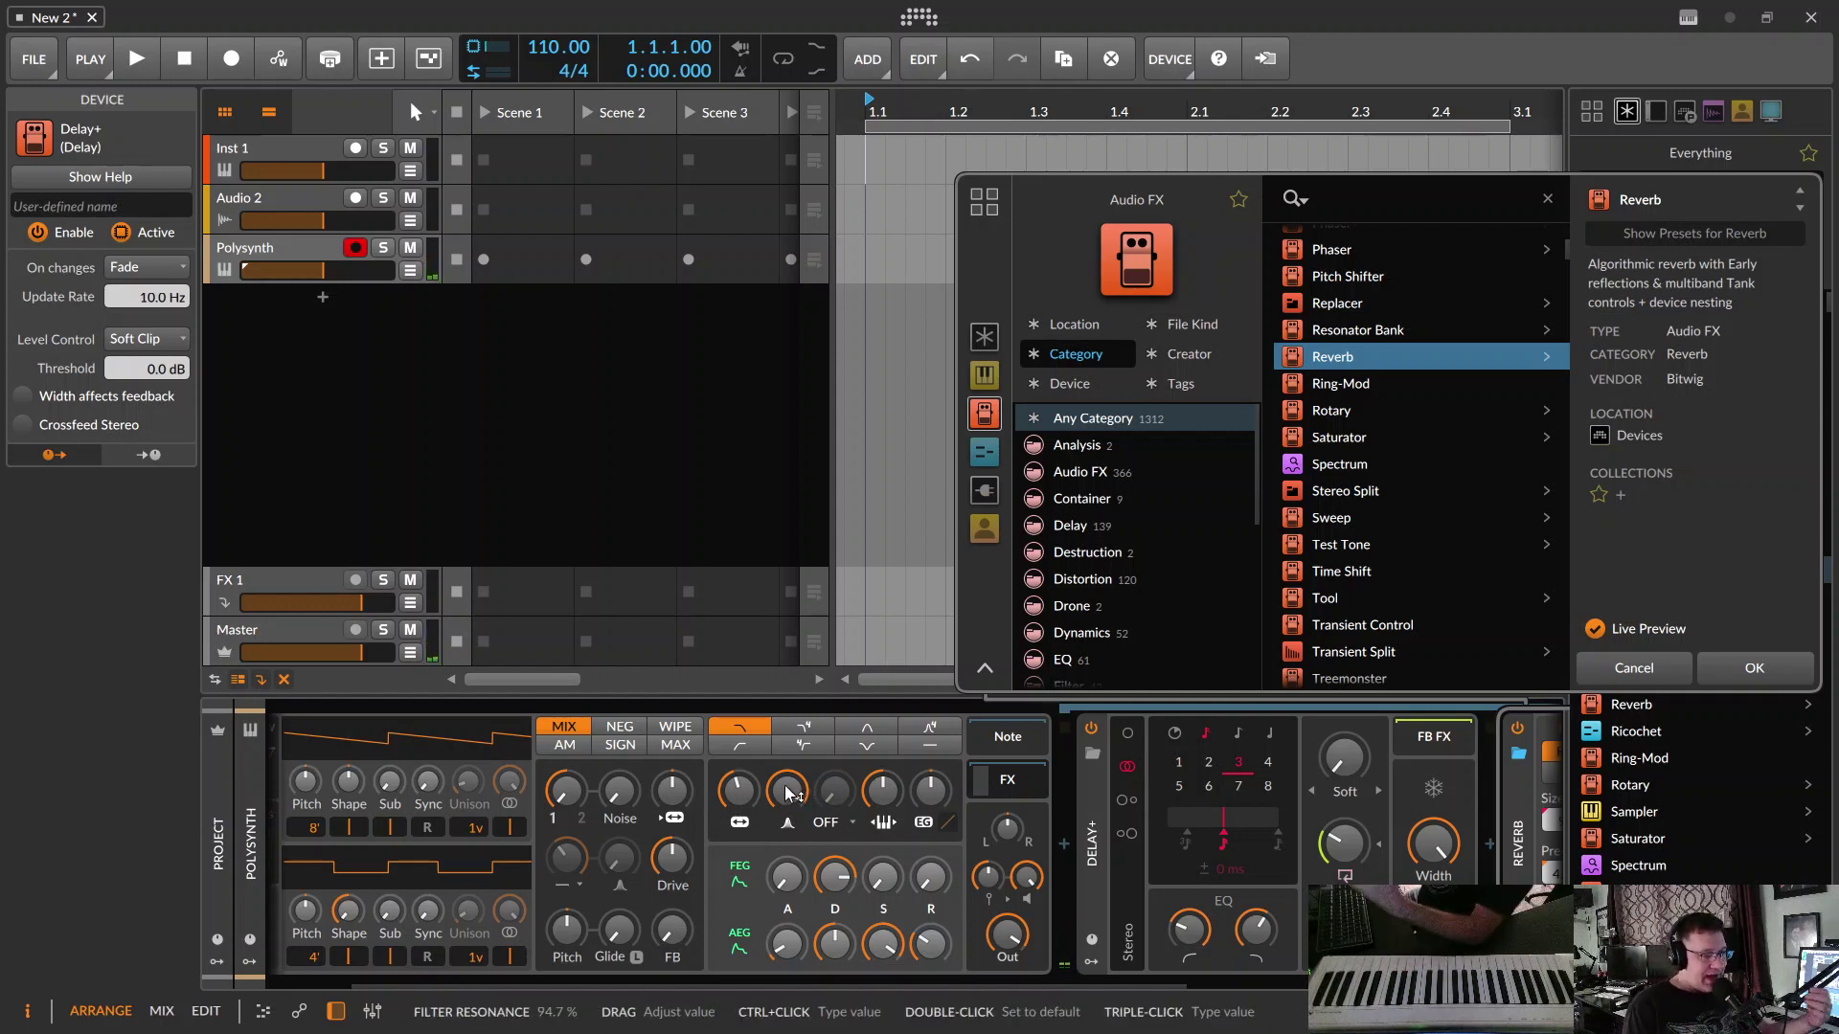
- Set filter resonance to about 77%, envelope depth to +2.30 st, and FEG decay to 40.9%
left_click_drag(788, 791, 787, 820)
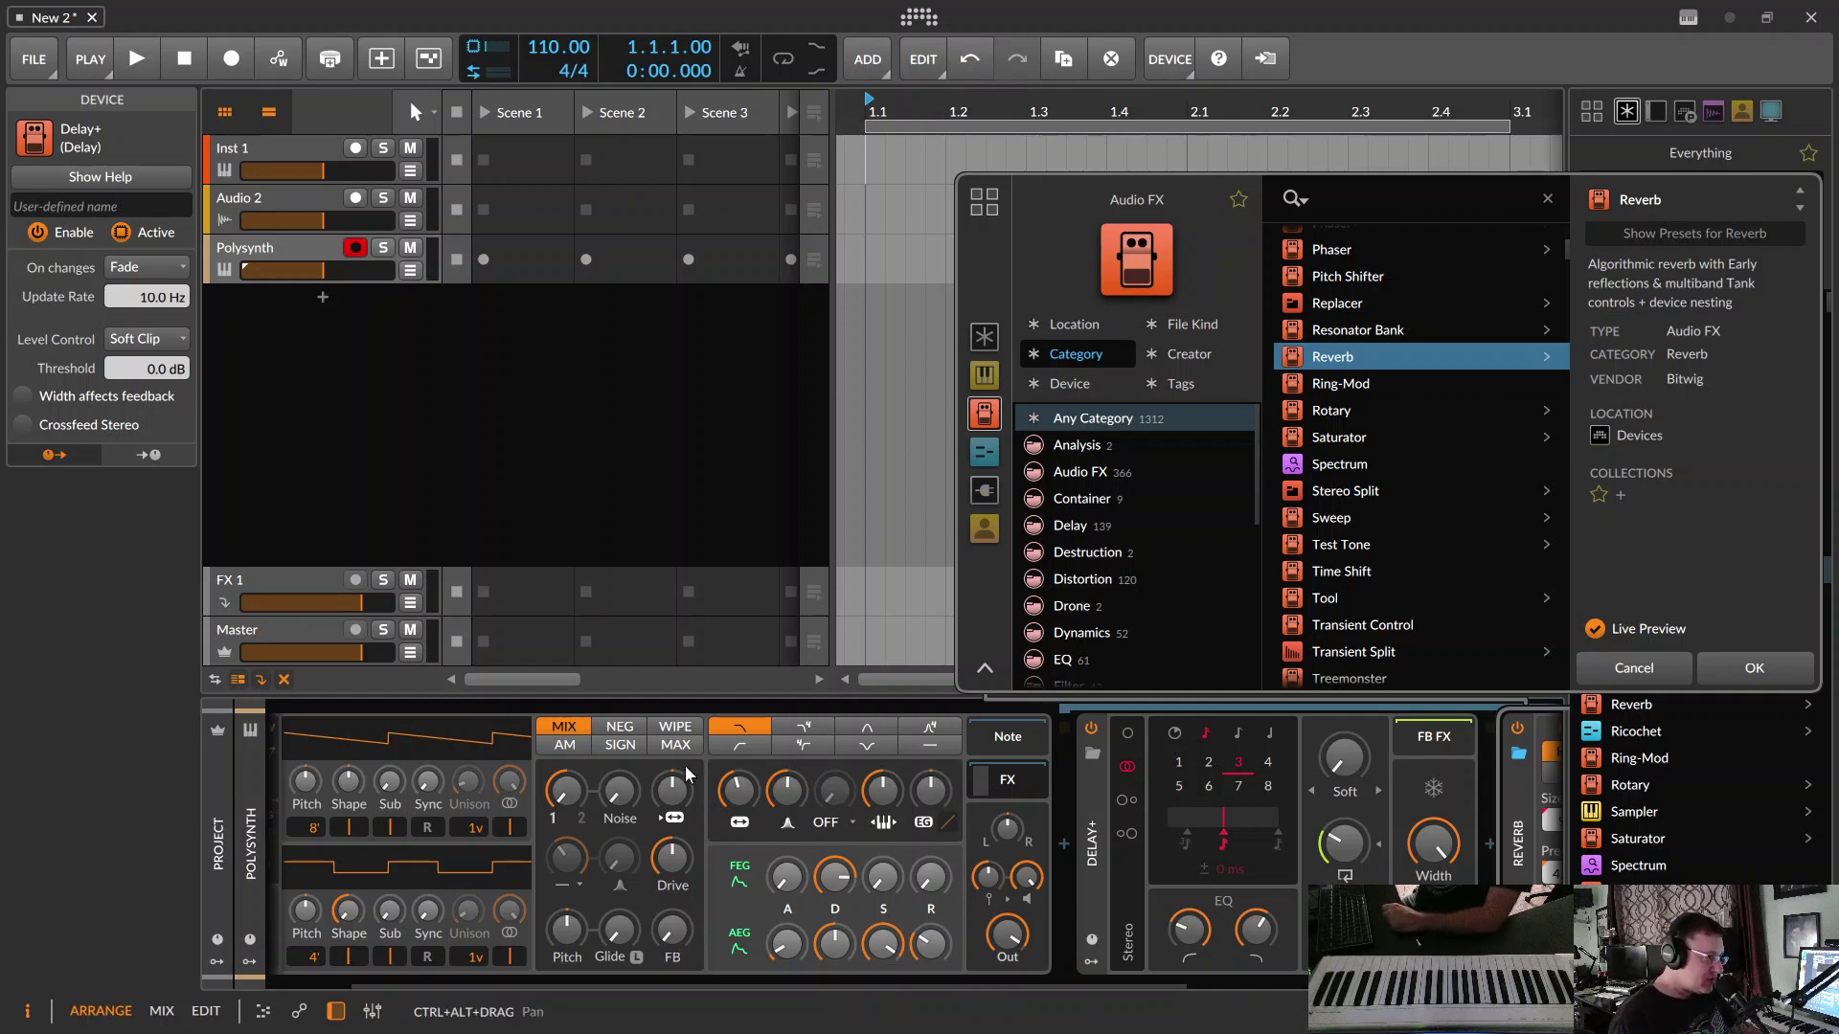
left_click_drag(736, 791, 801, 785)
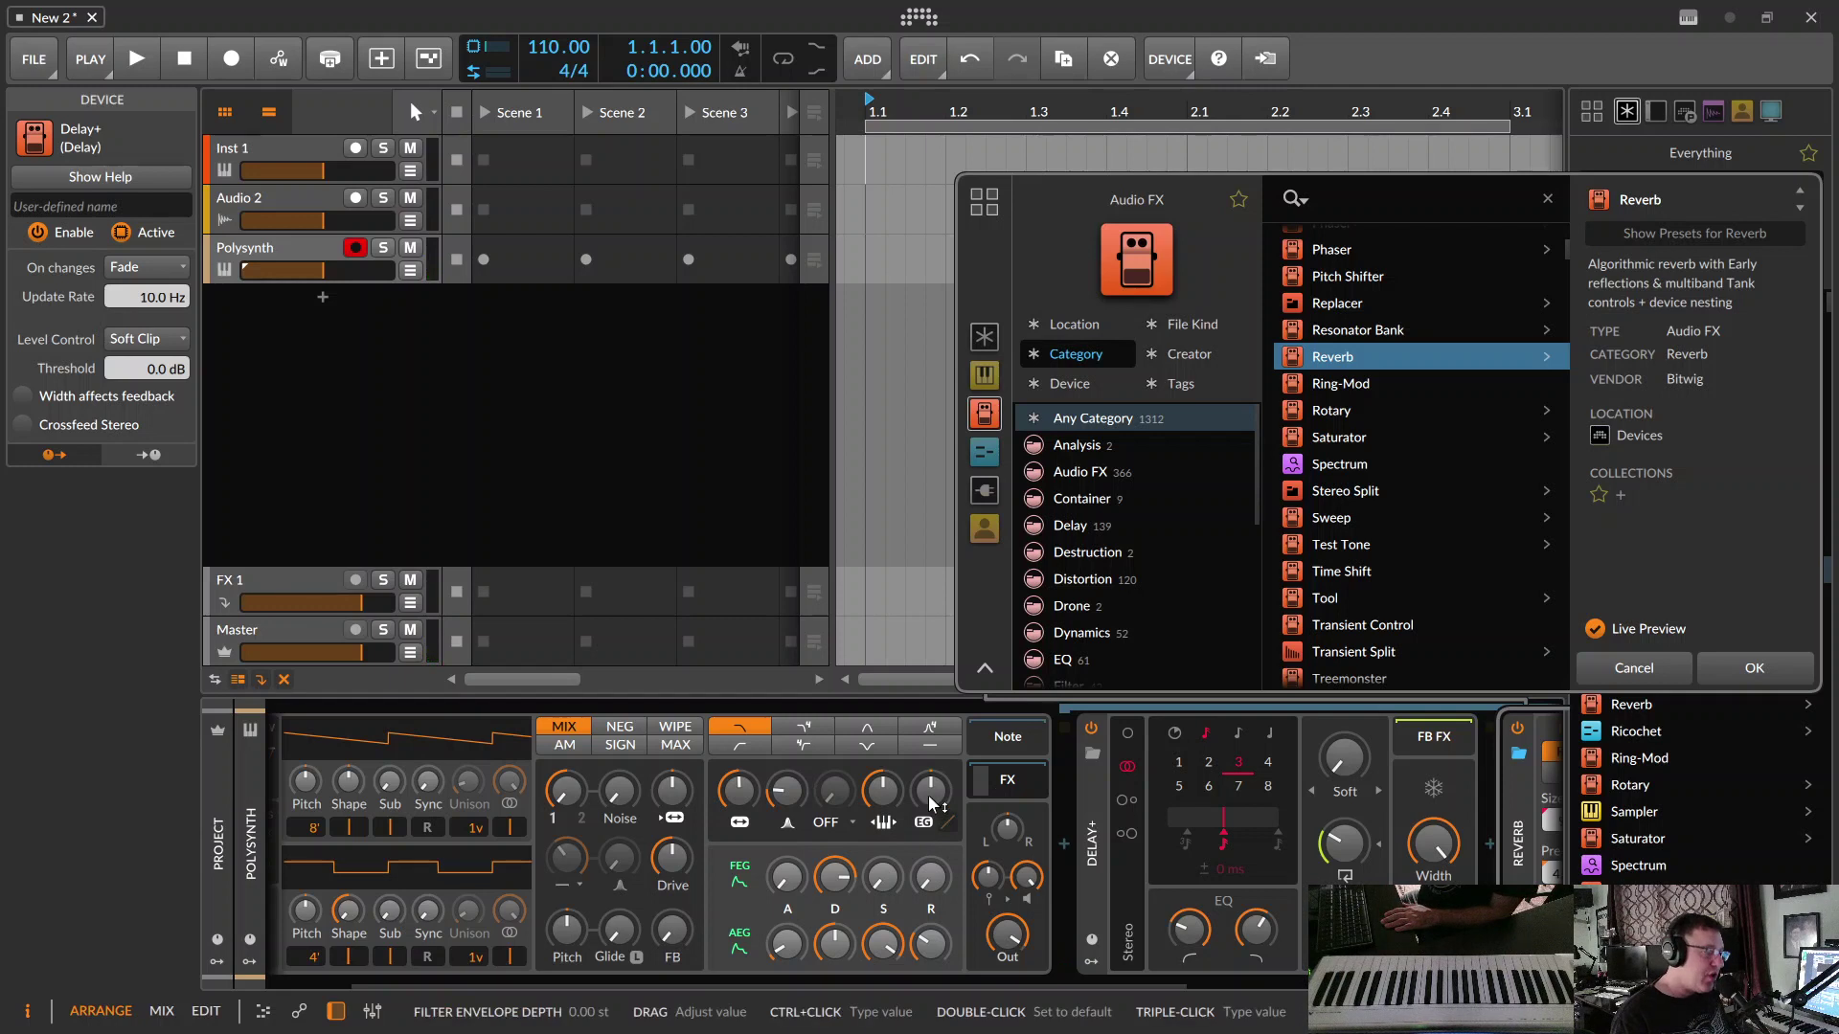
left_click_drag(948, 822, 949, 790)
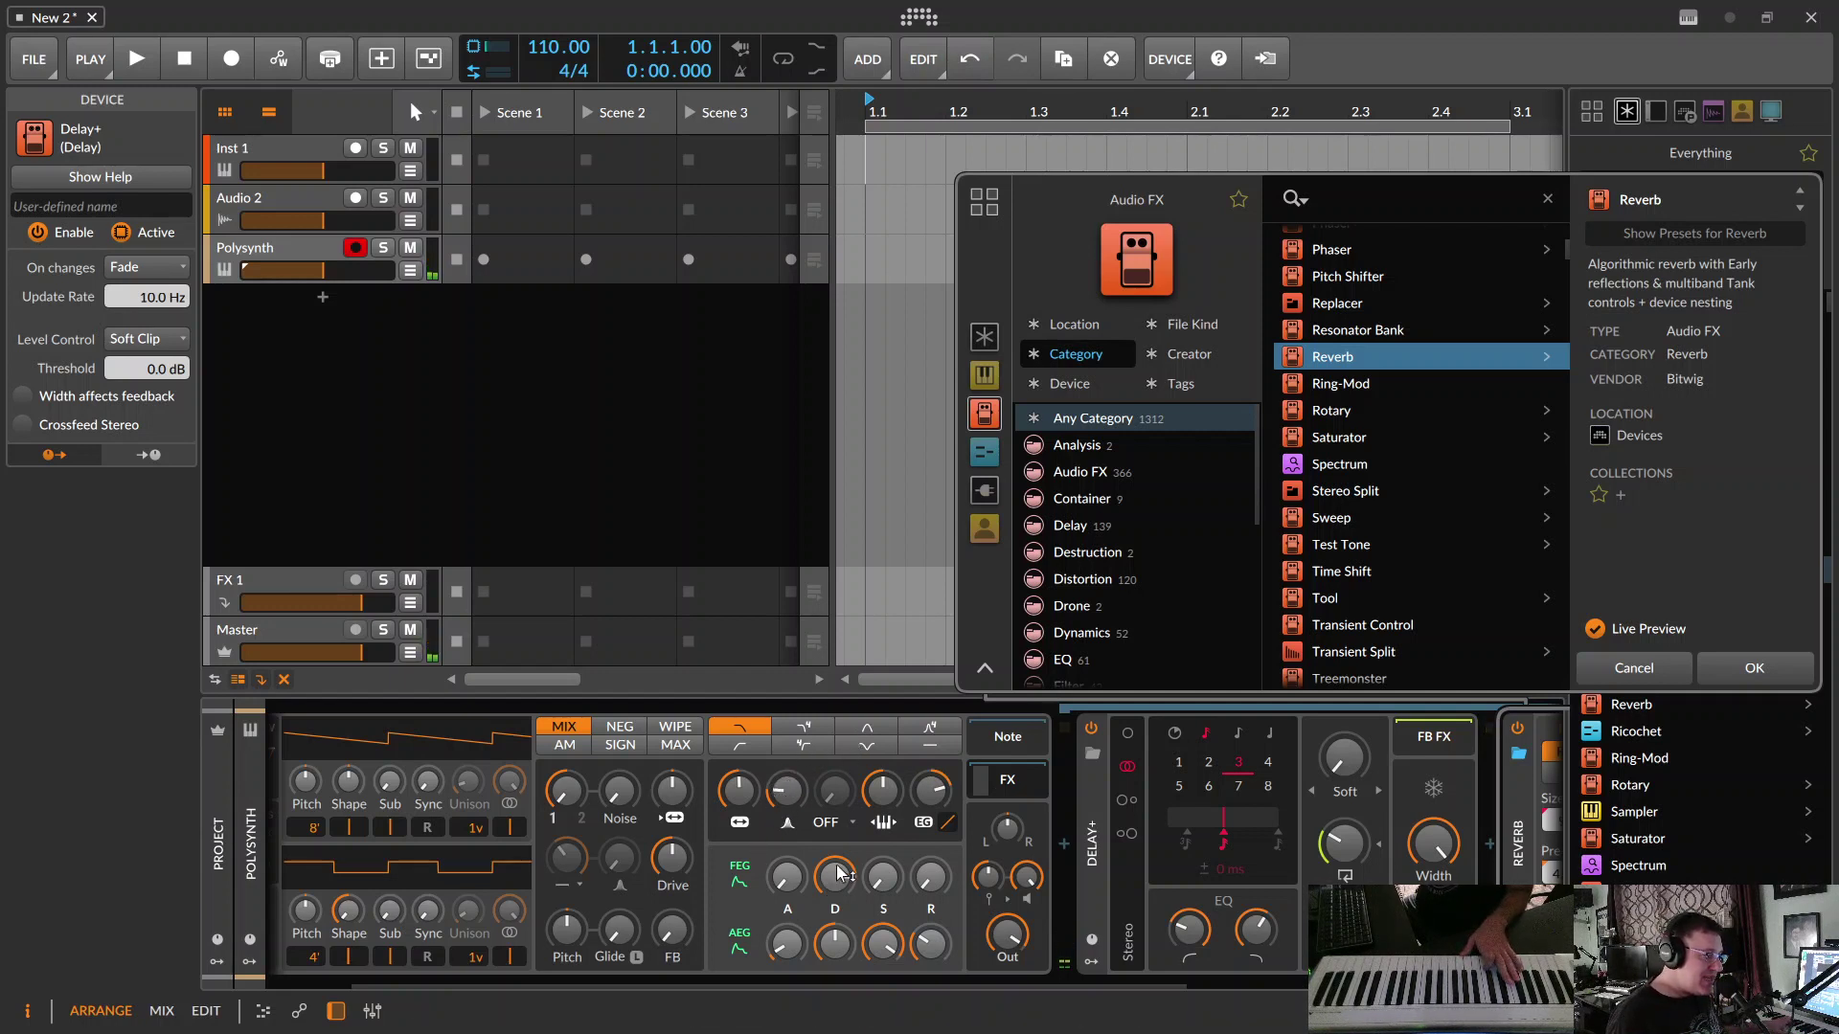
left_click_drag(834, 876, 835, 877)
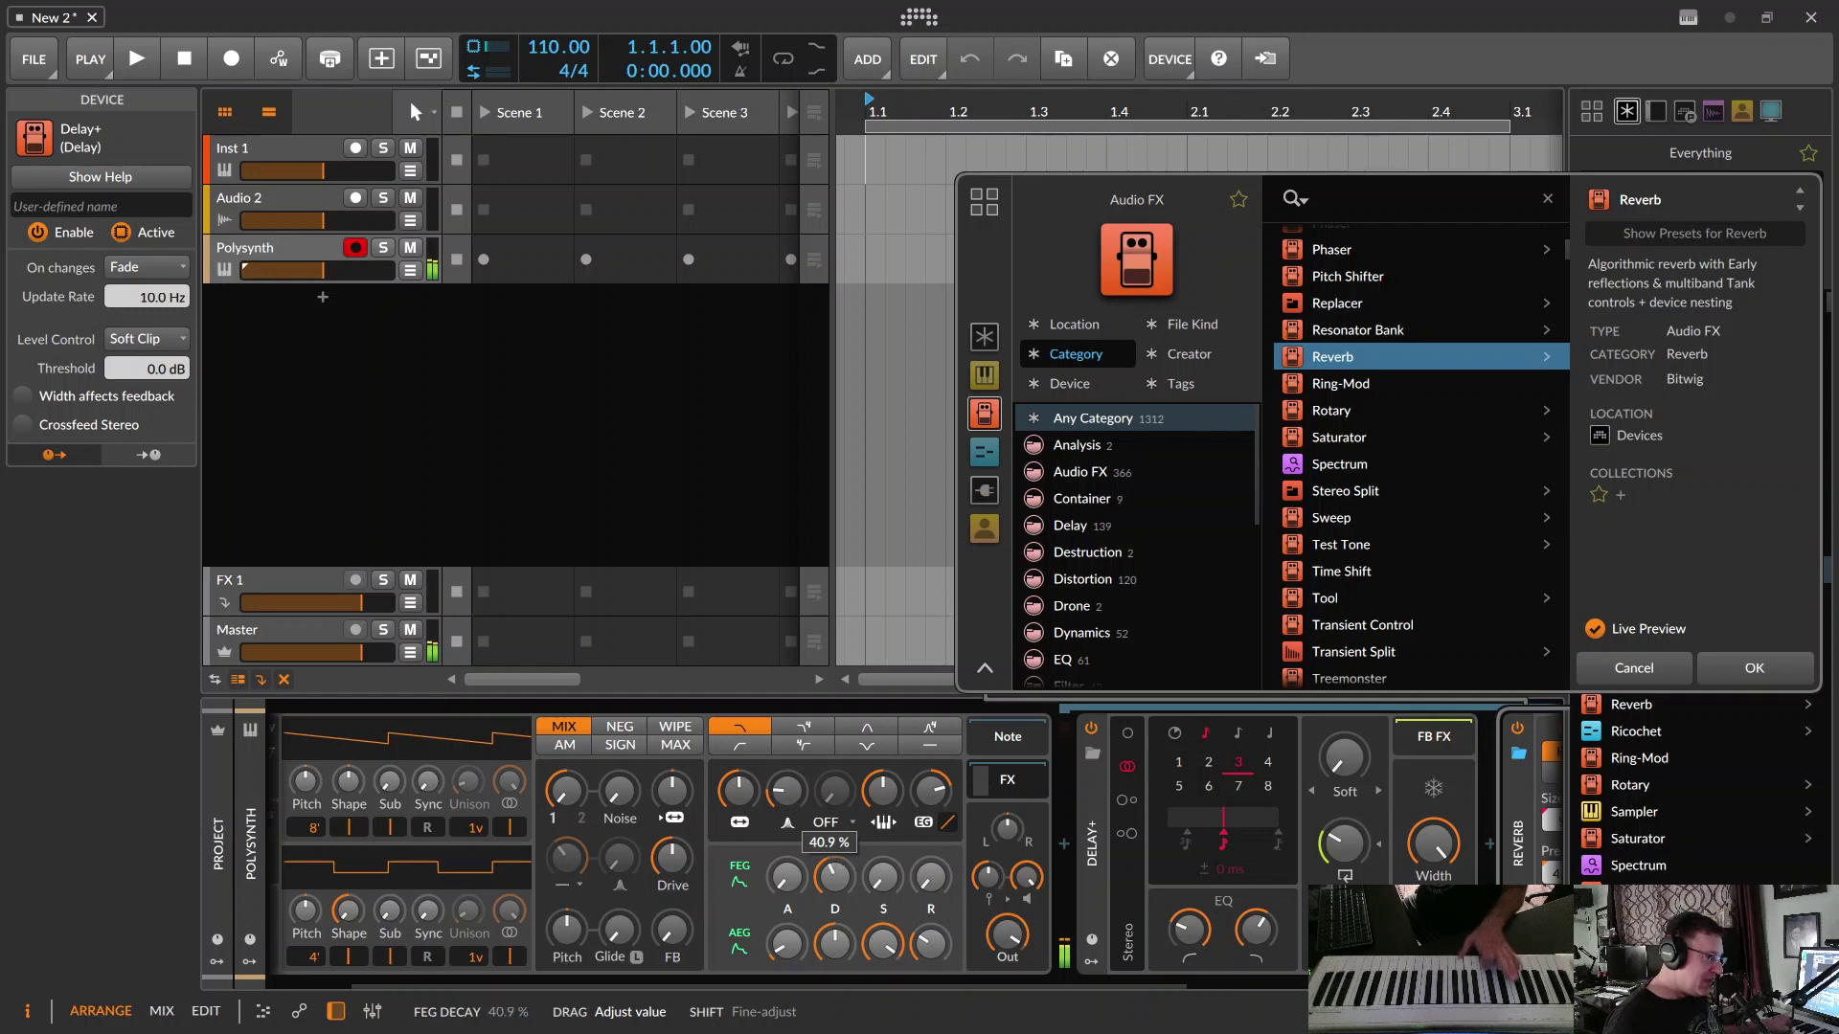
left_click_drag(835, 876, 832, 866)
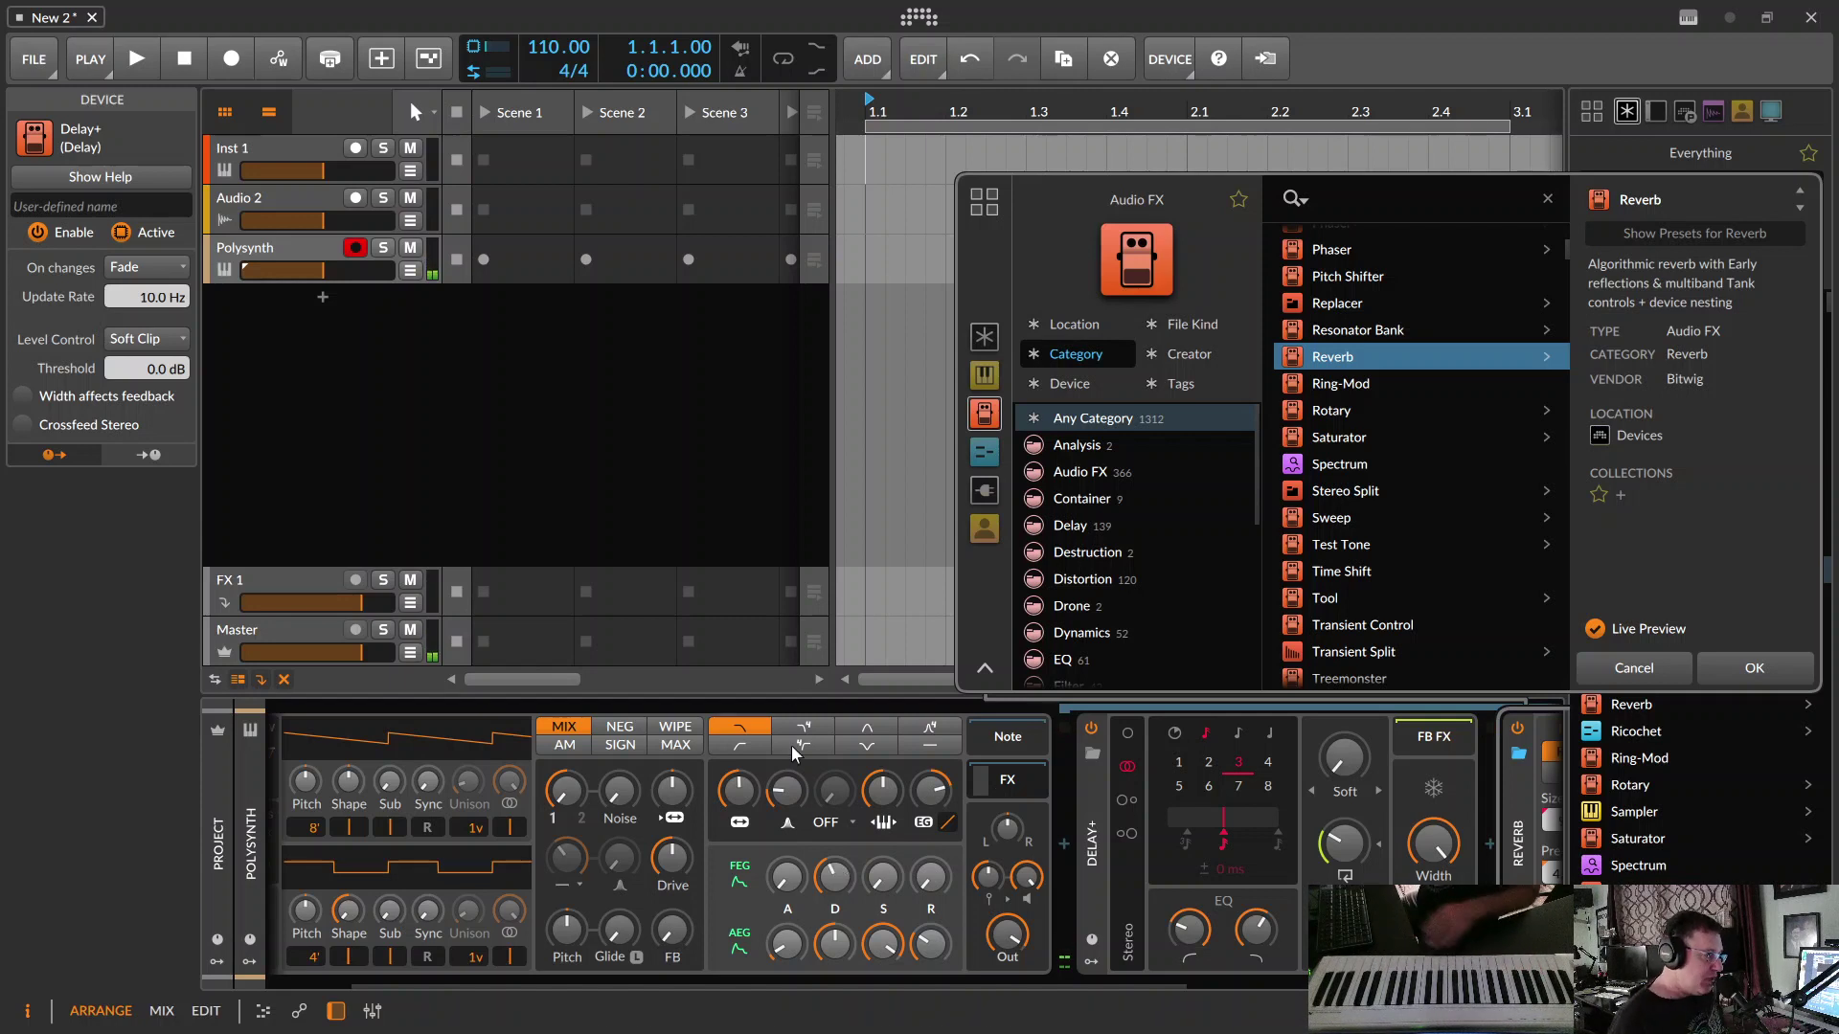
- Lower the Polysynth filter cutoff to about 219 Hz
mouse_move(738, 790)
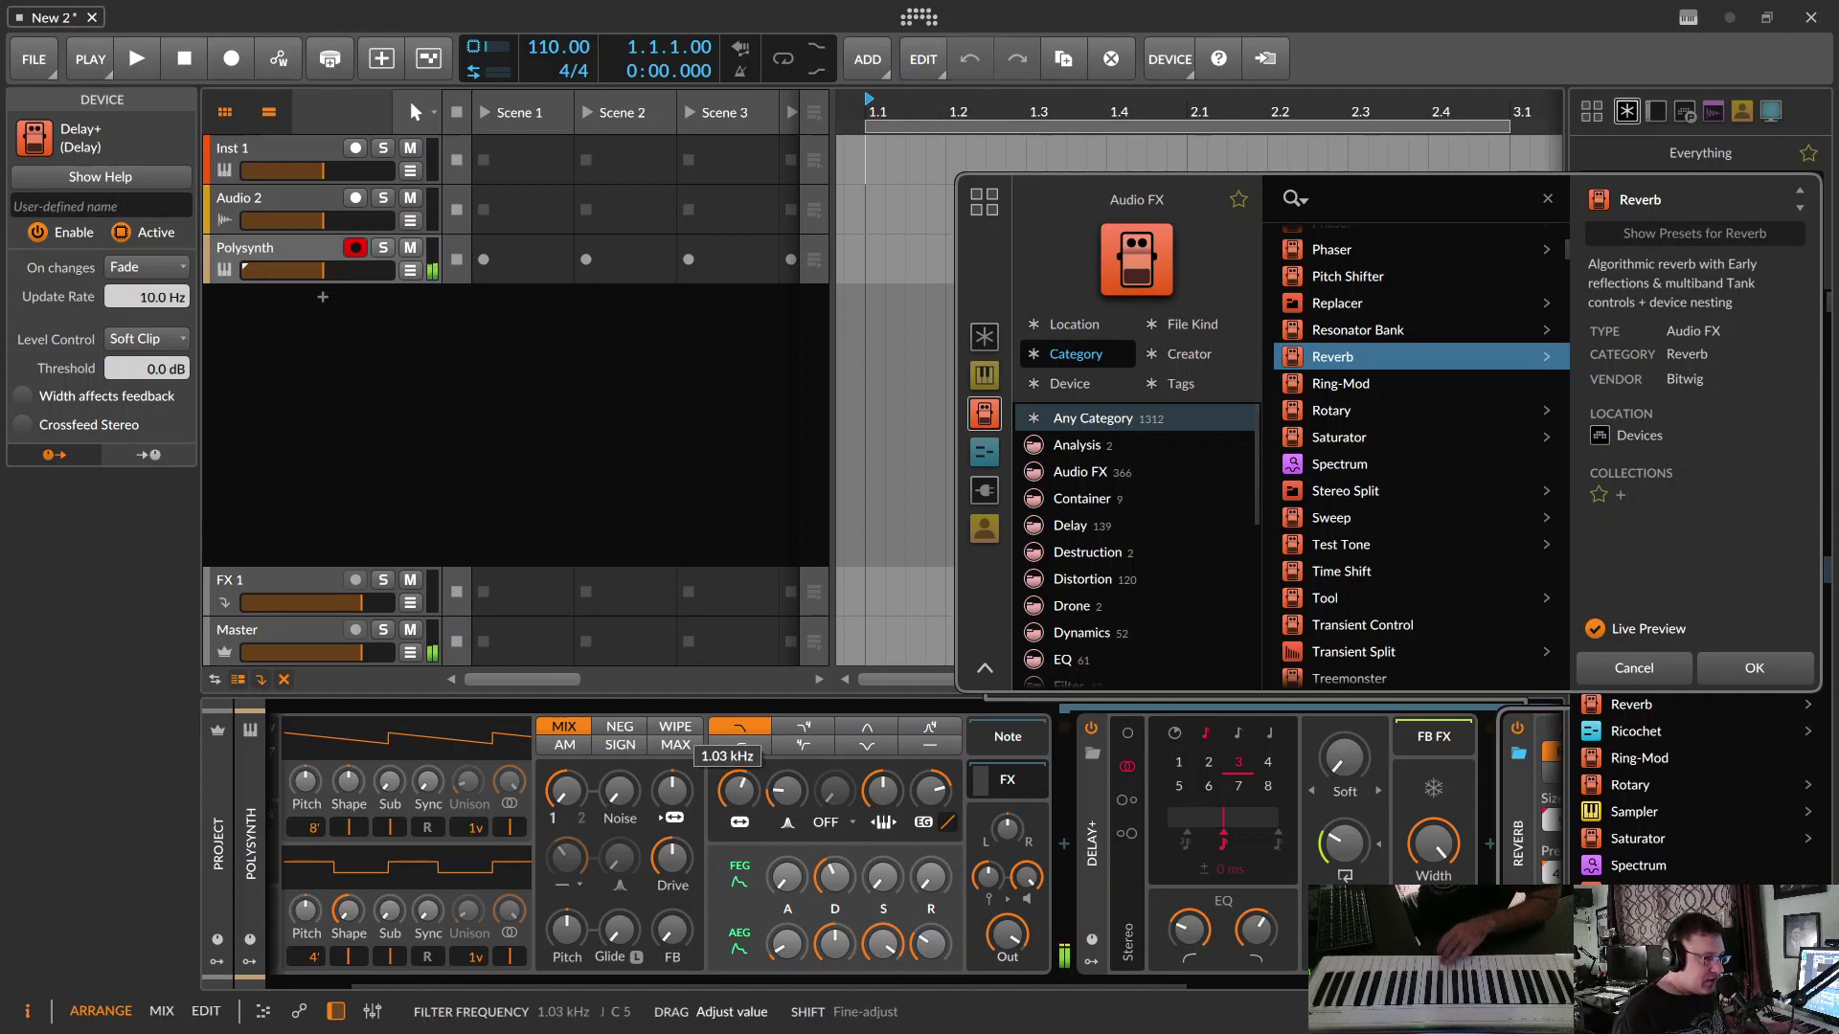
left_click_drag(737, 790, 737, 829)
mouse_move(834, 876)
mouse_move(882, 790)
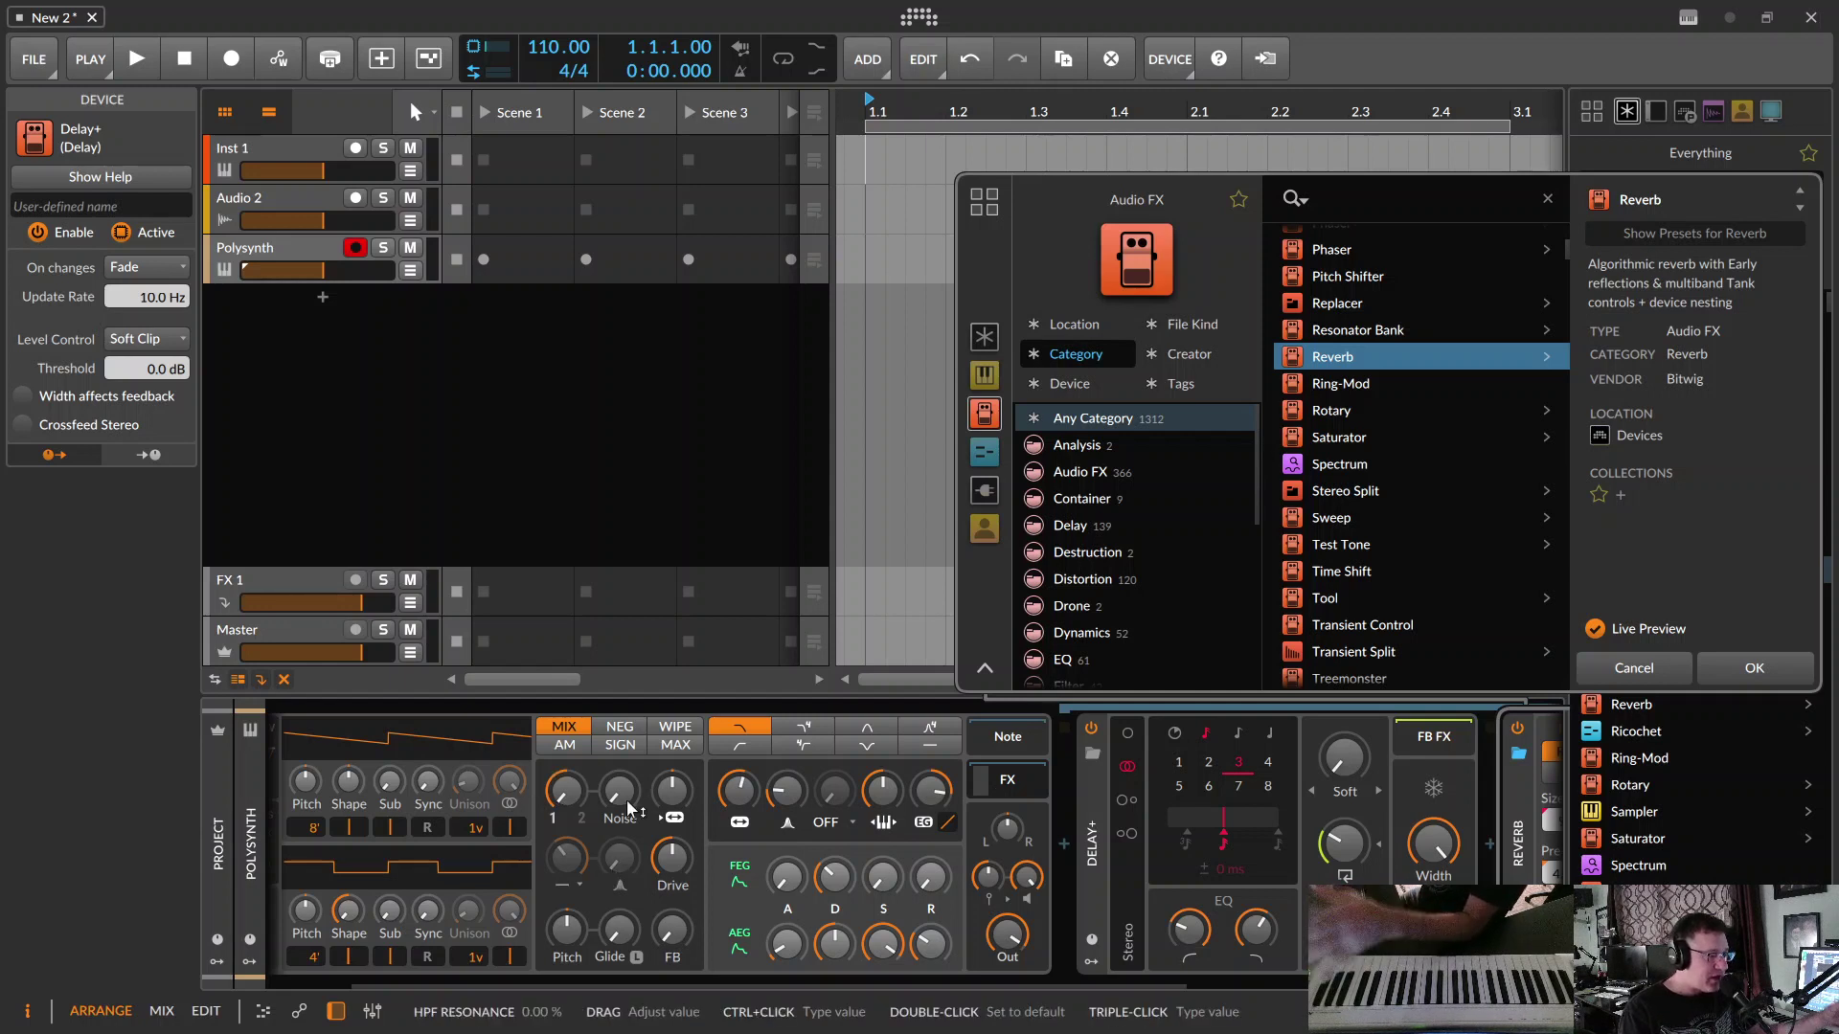
- Set the Polysynth OSC 1/2 mix to 84.4%
left_click(566, 793)
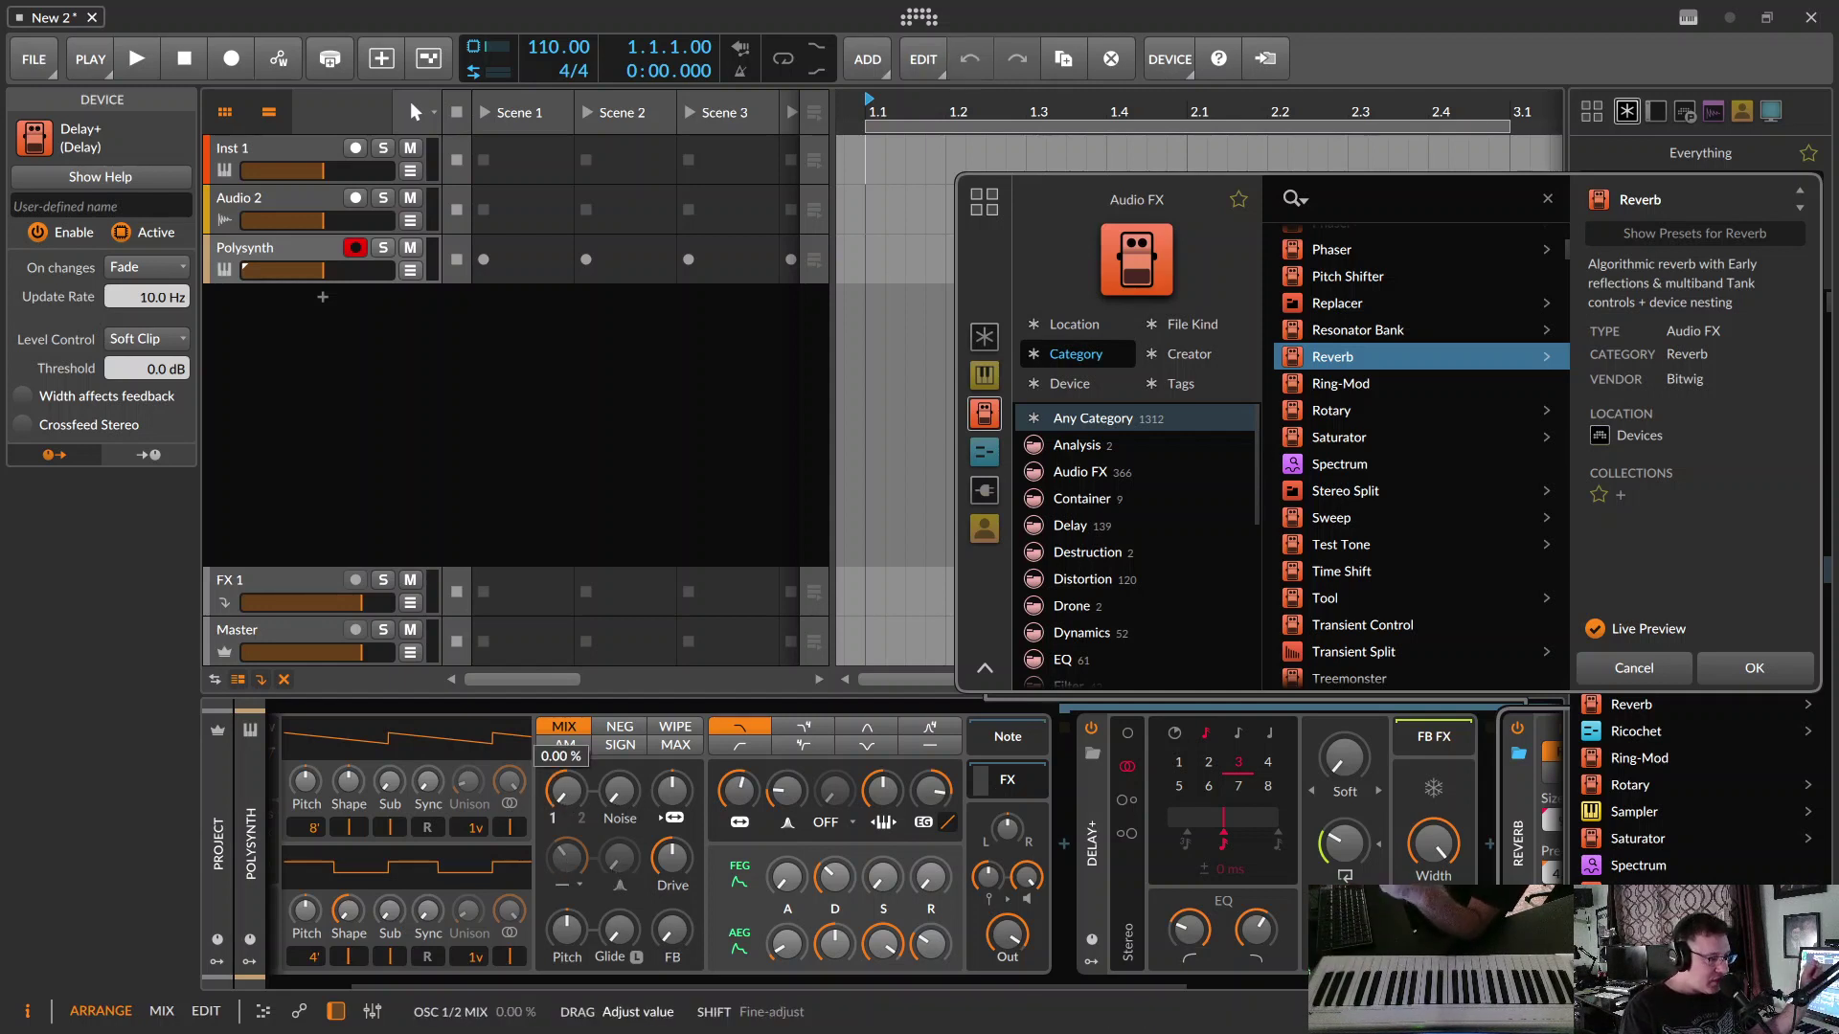
left_click_drag(566, 793, 566, 789)
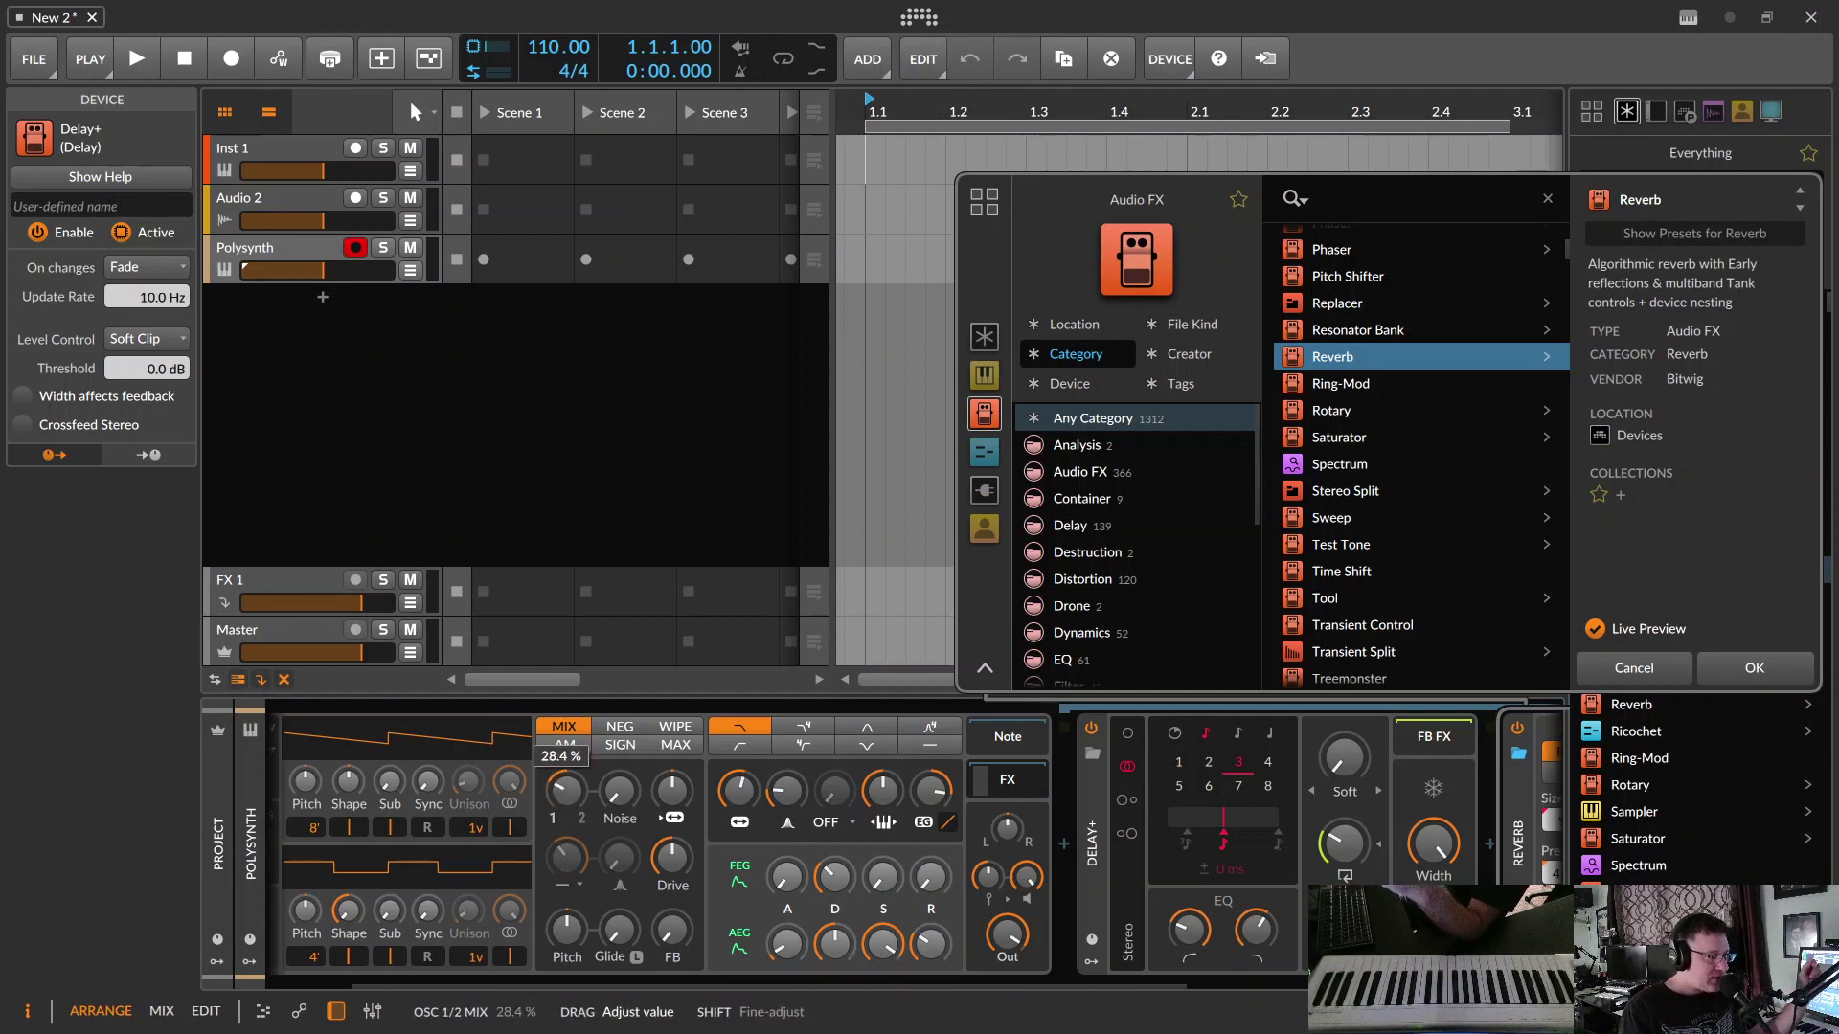
left_click_drag(566, 789, 566, 788)
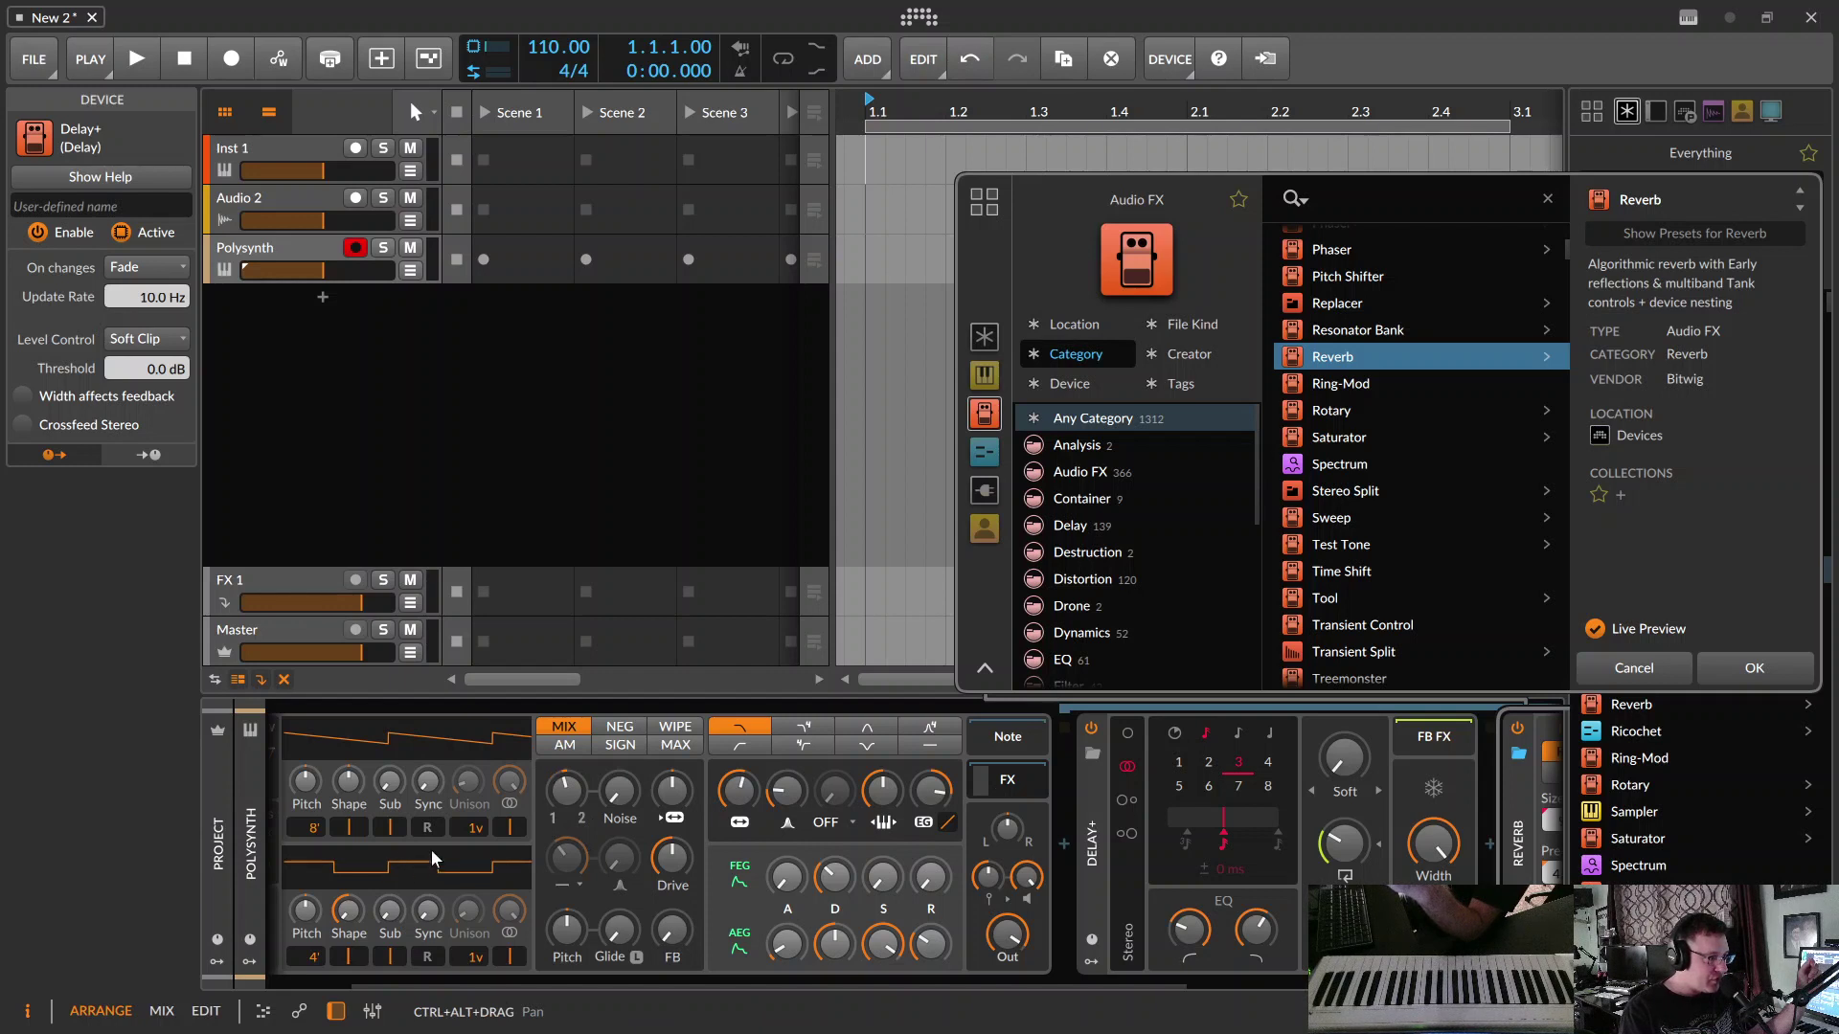
left_click_drag(559, 795, 559, 757)
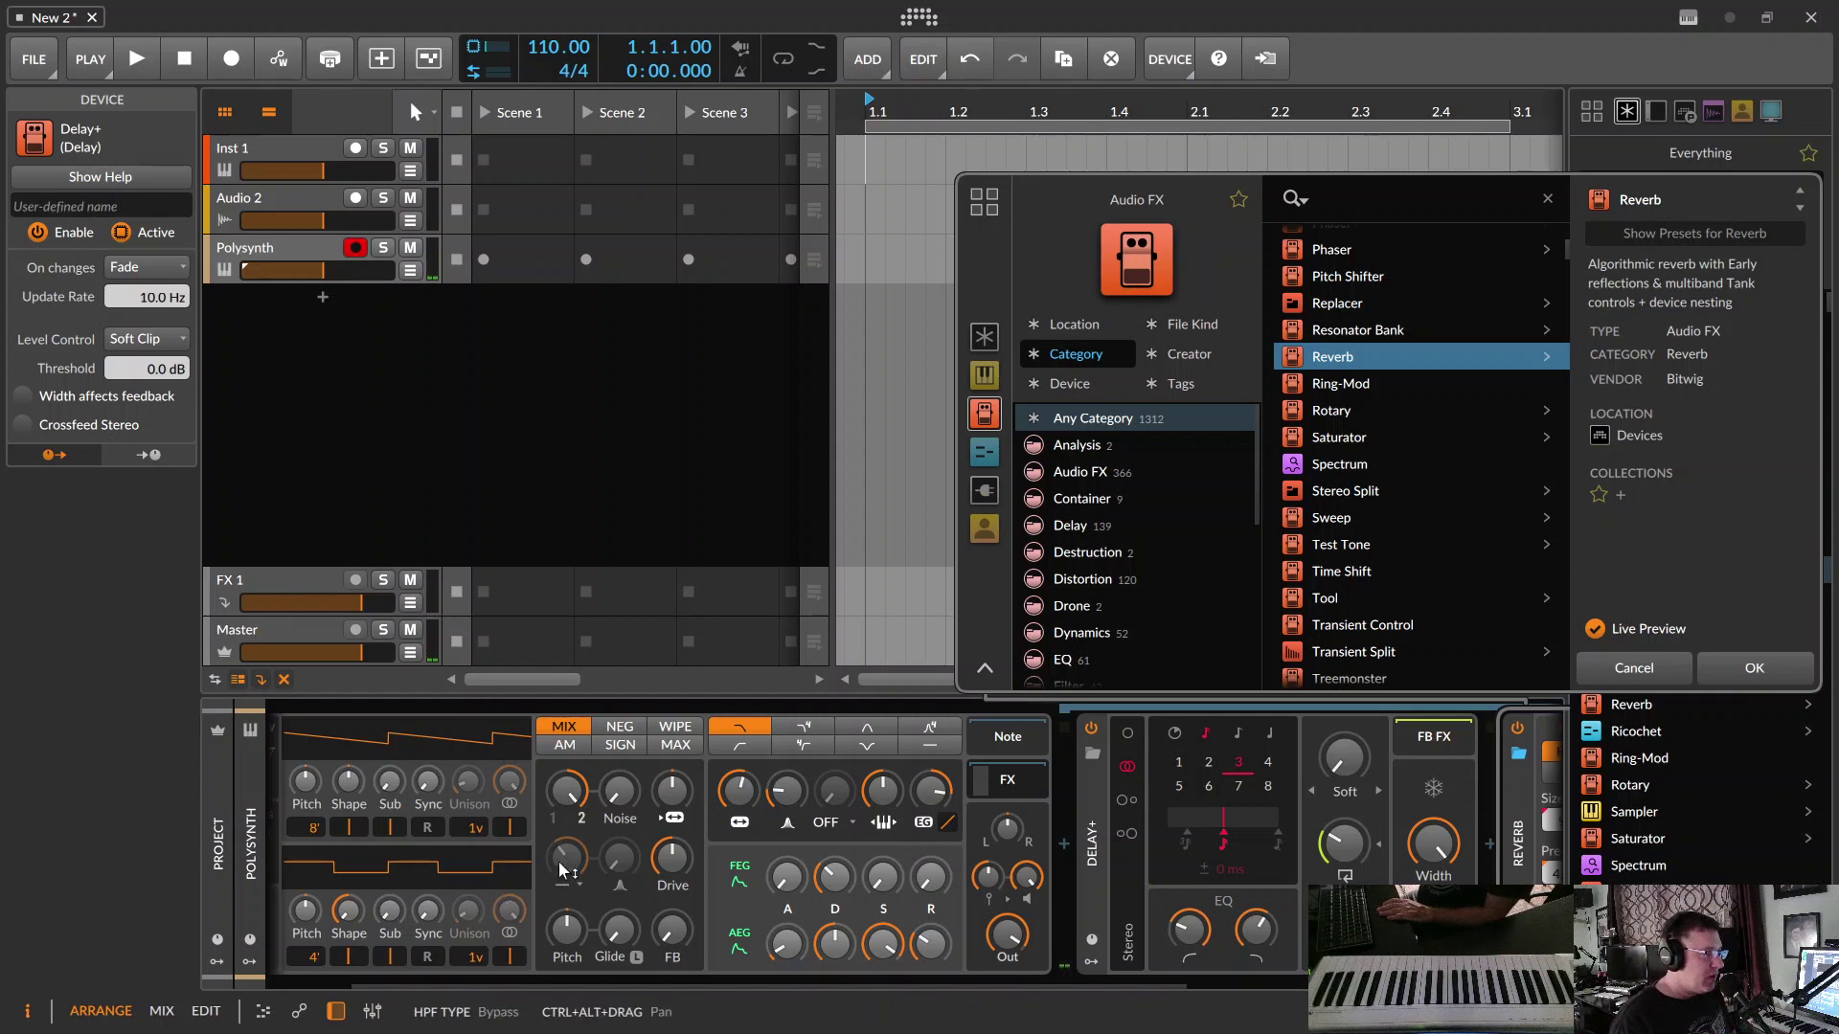
left_click_drag(567, 797, 567, 793)
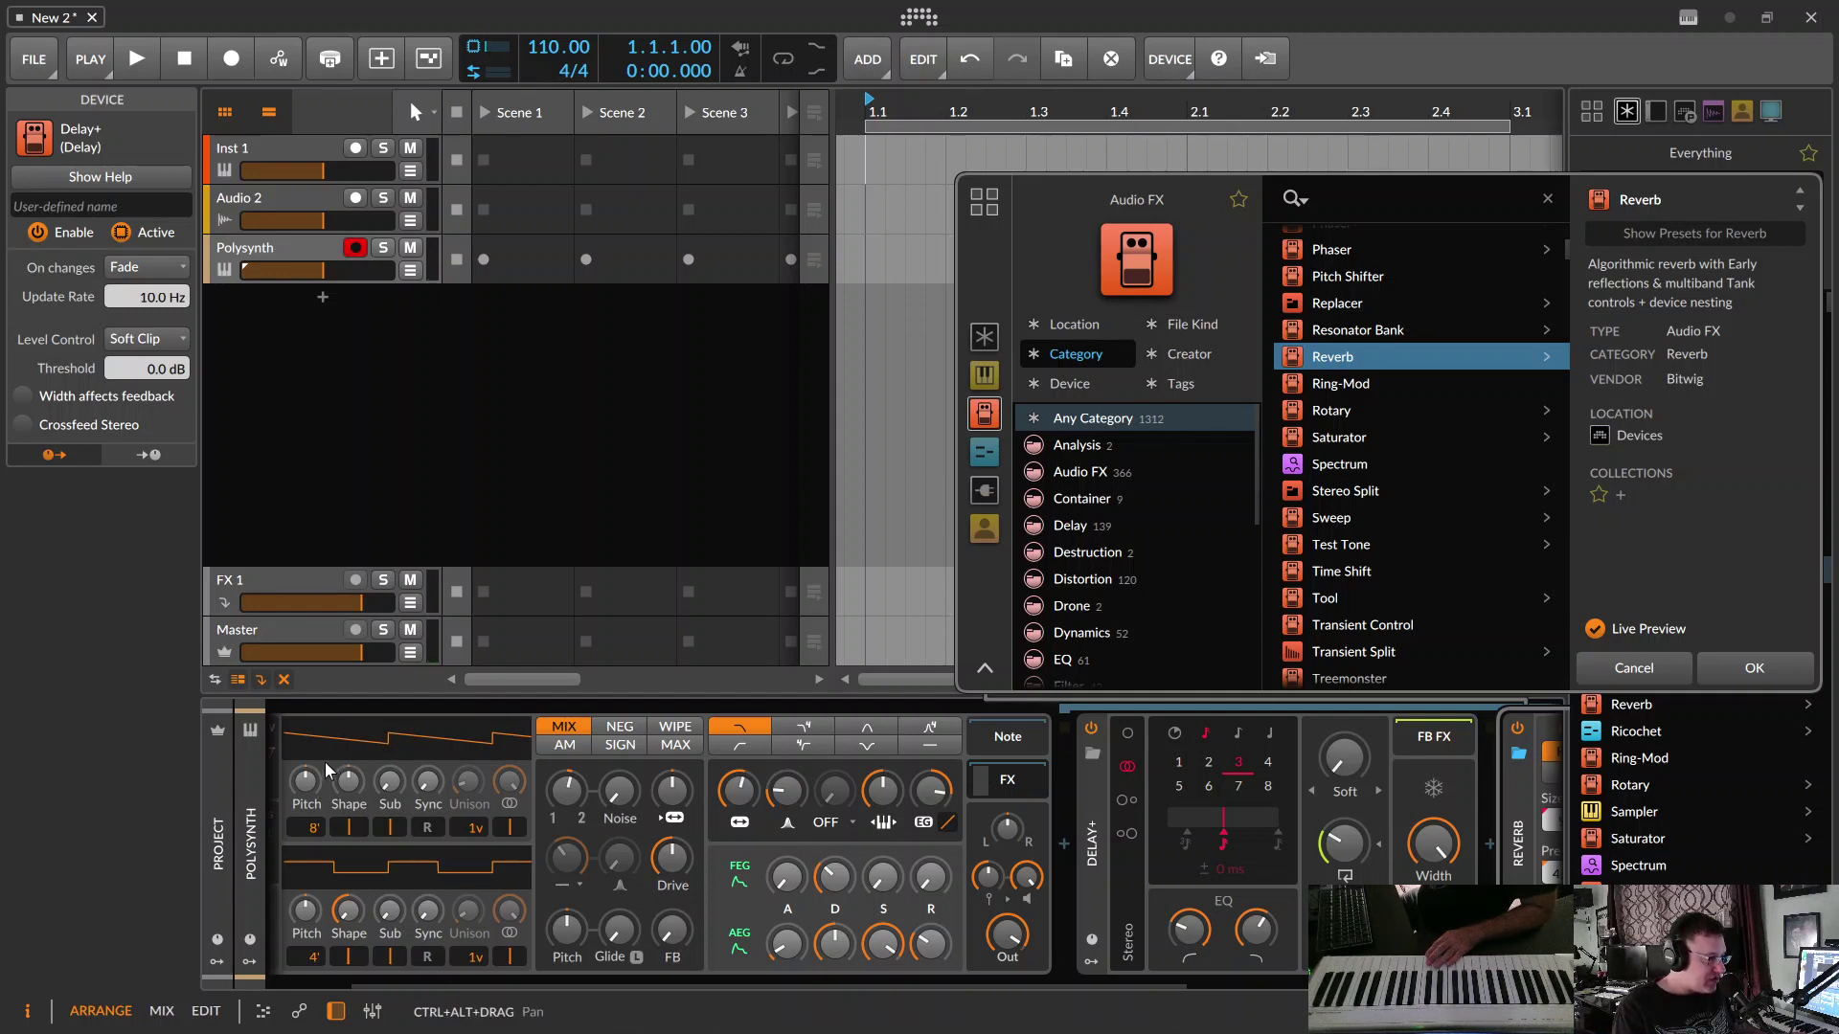
- Tune oscillator 1 slightly sharp to +0.22 semitones
left_click_drag(306, 784, 307, 781)
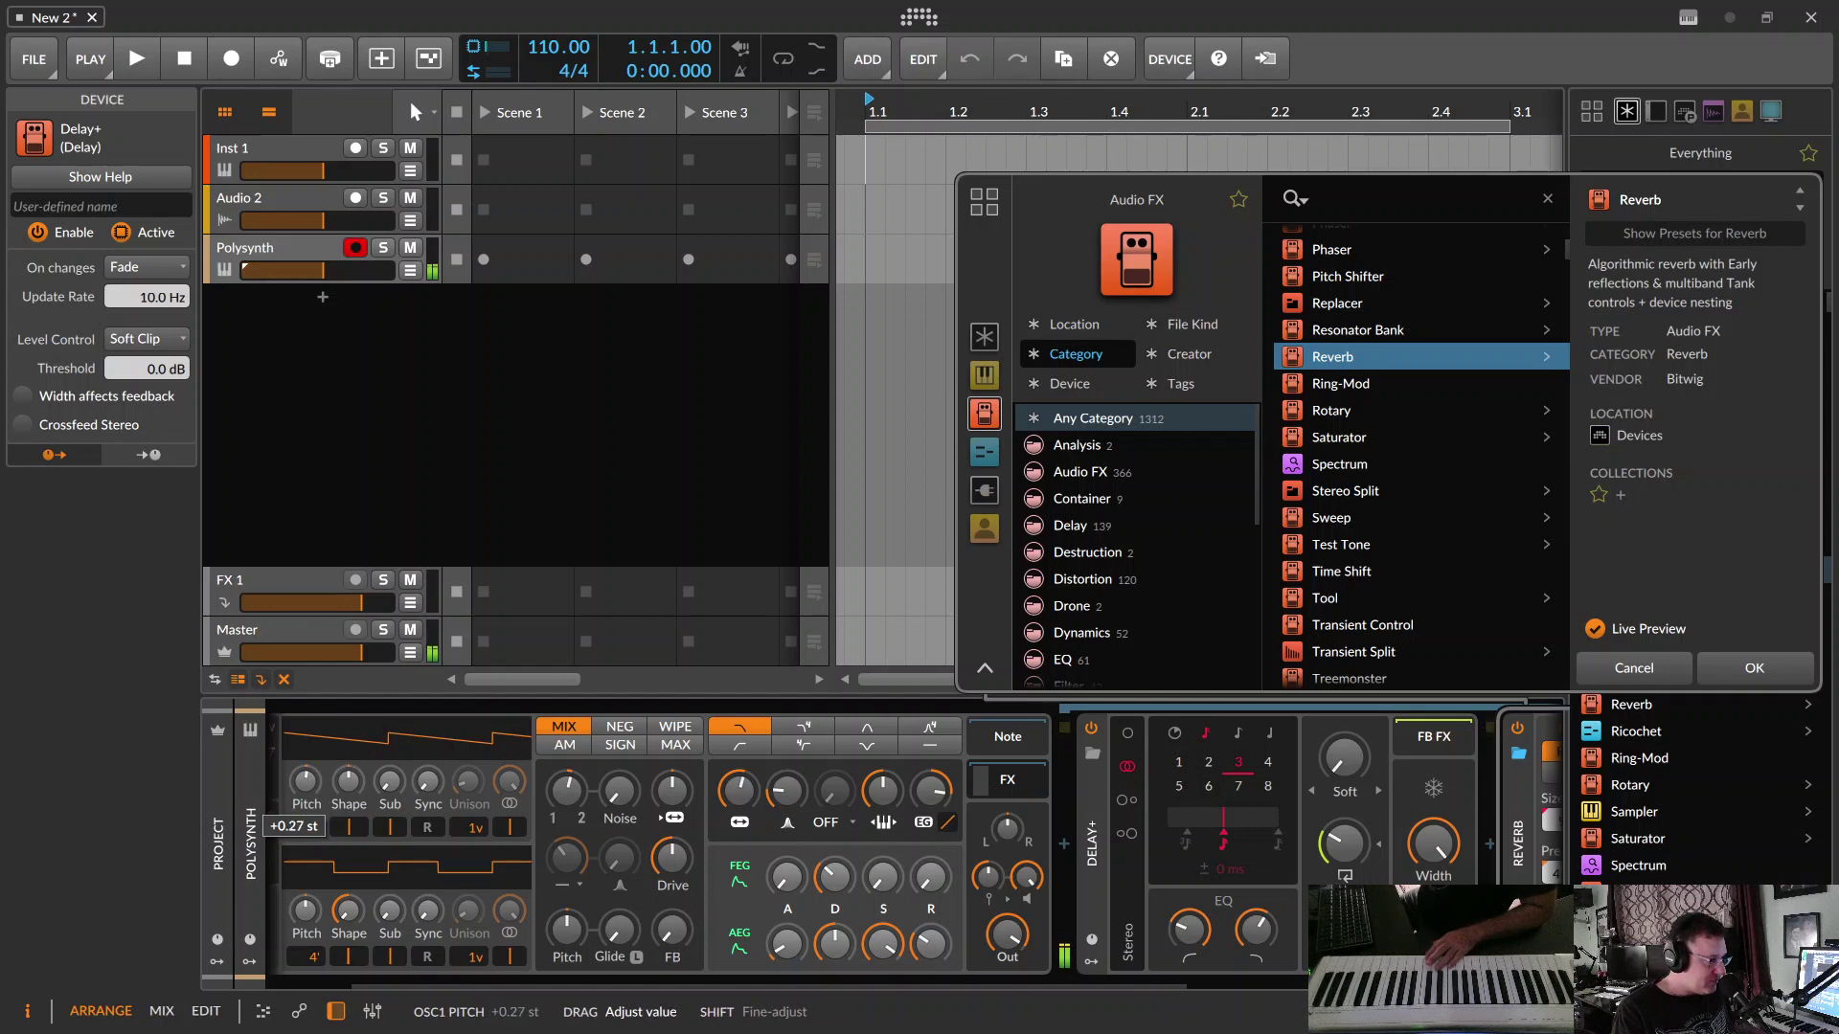
left_click_drag(306, 781, 313, 778)
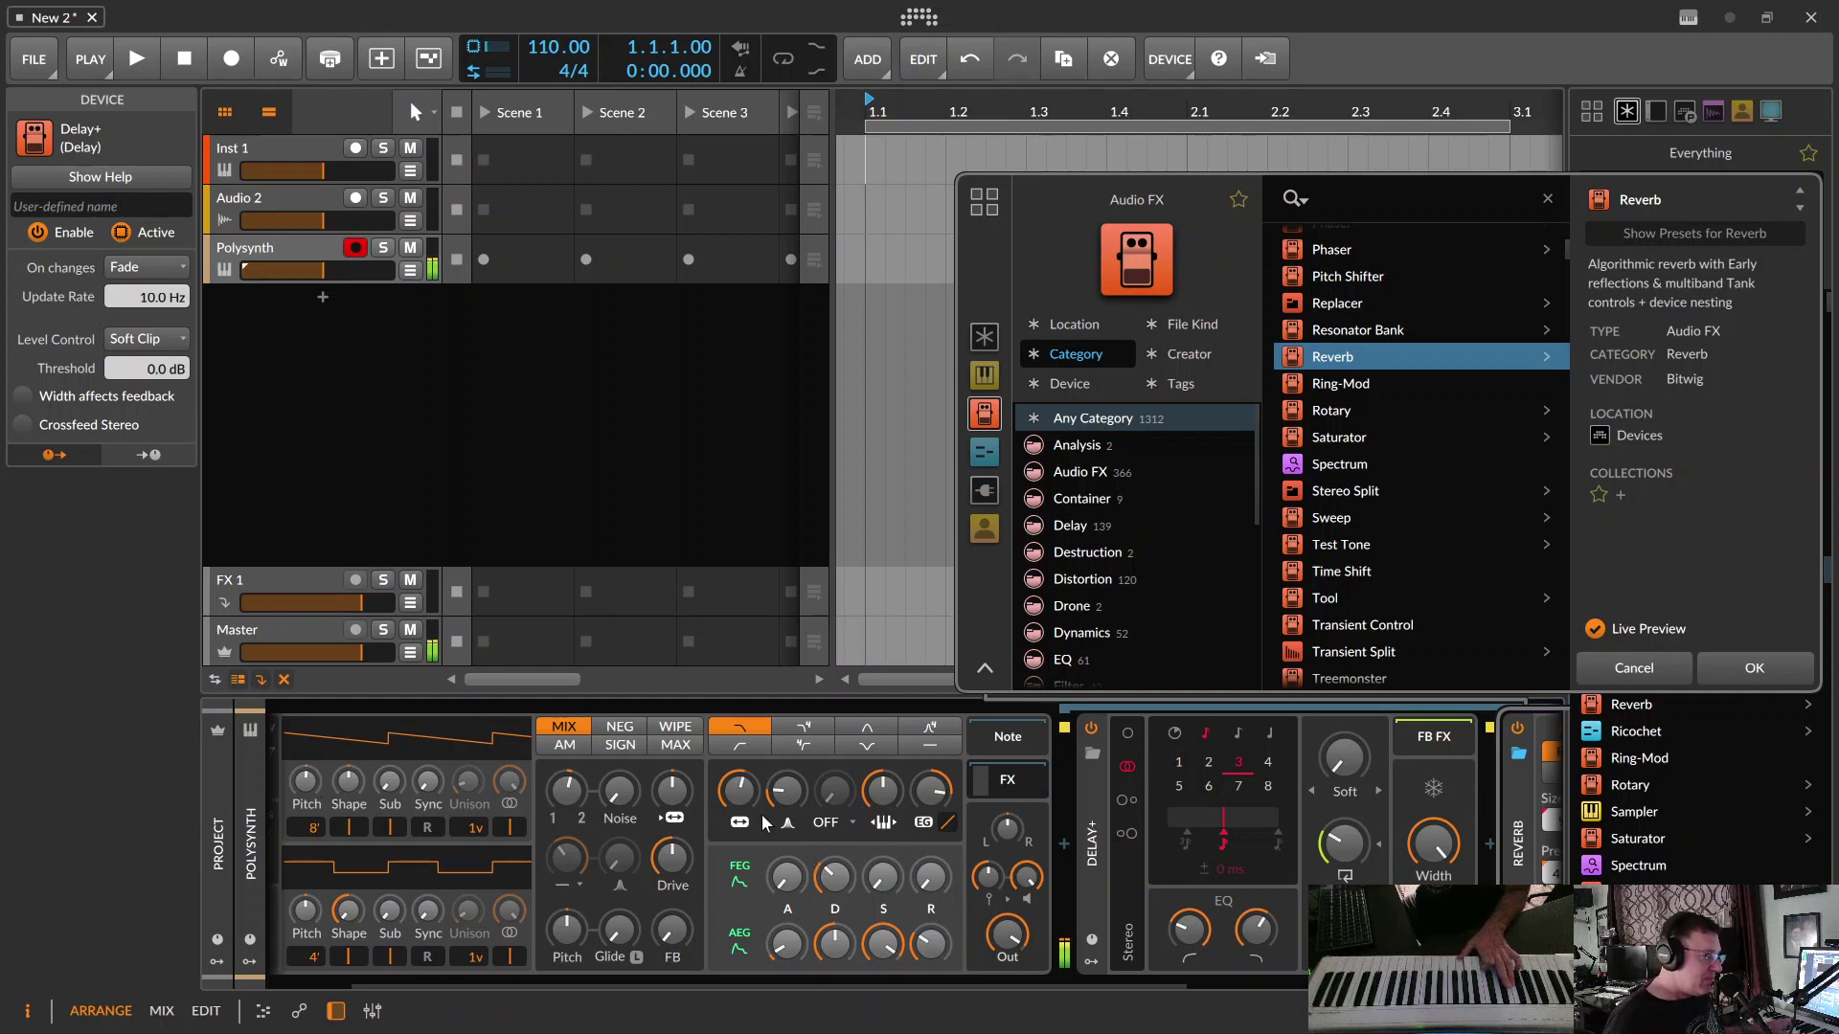
mouse_move(737, 790)
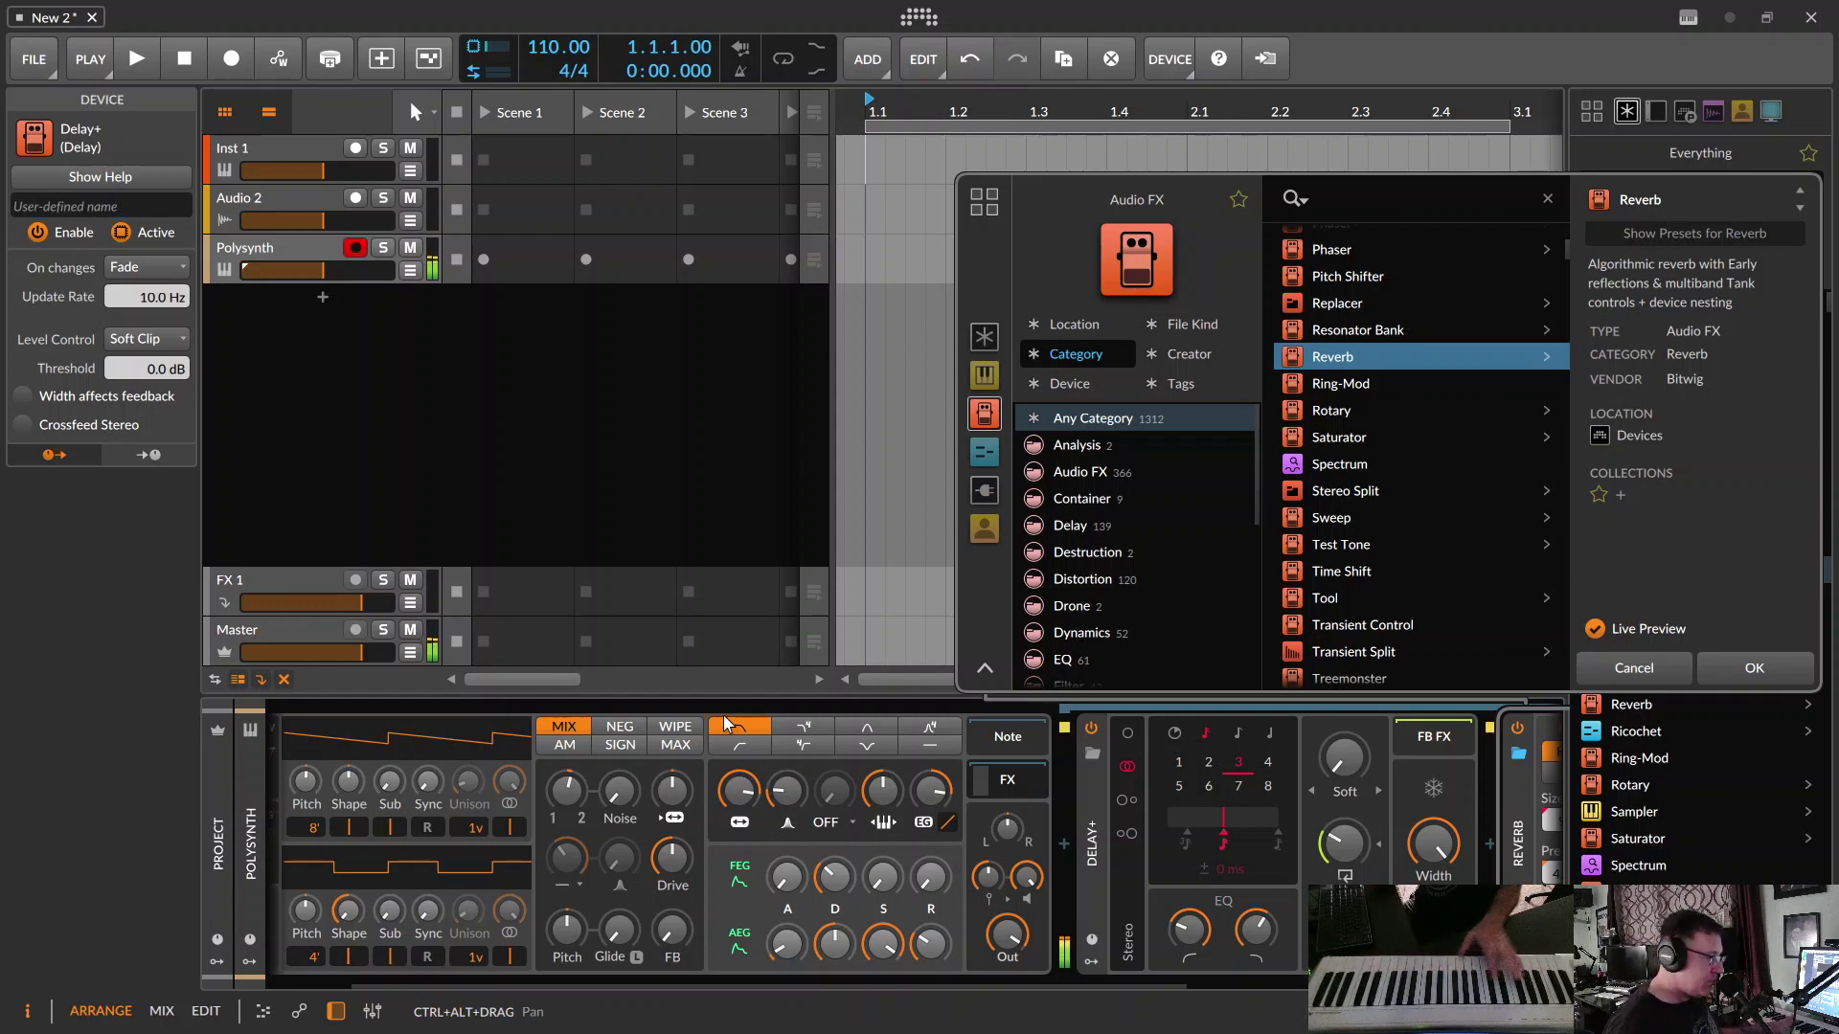
- Lower the filter cutoff, reshape both oscillators toward saw, and set the oscillator mix to about 55%
left_click_drag(734, 793, 733, 814)
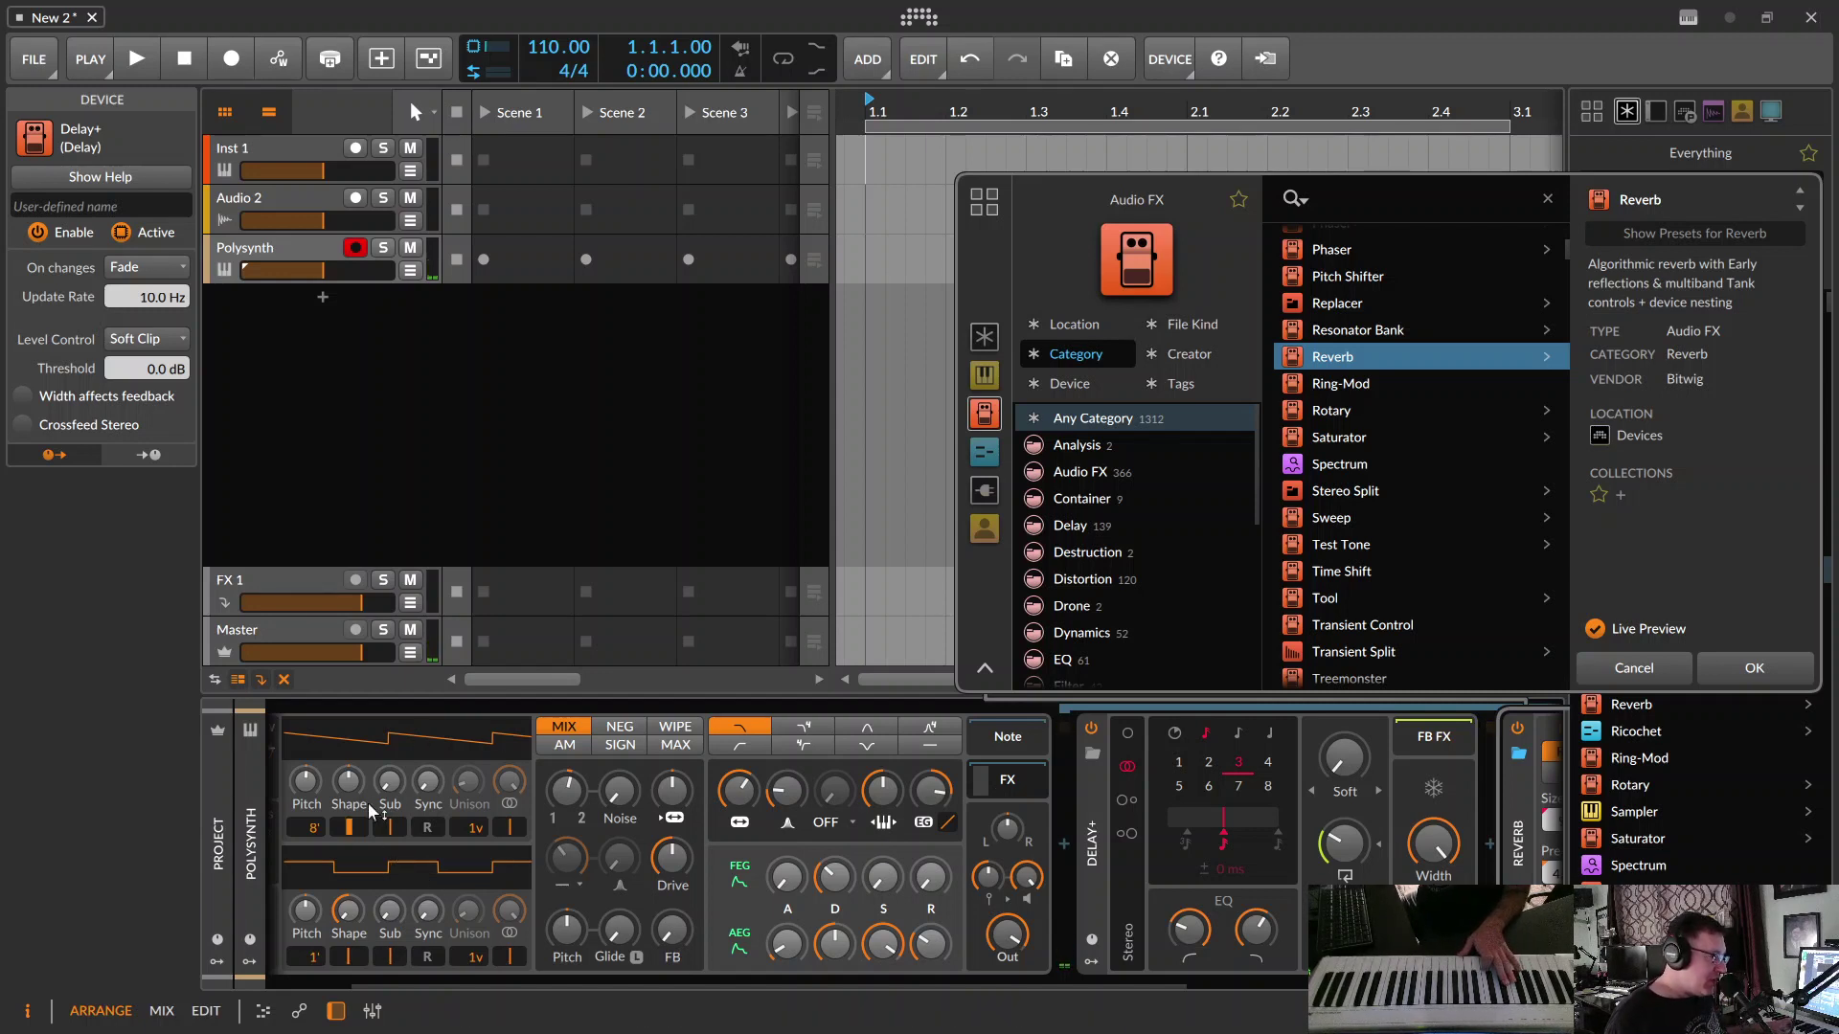
left_click_drag(350, 783, 351, 757)
left_click_drag(348, 911, 304, 917)
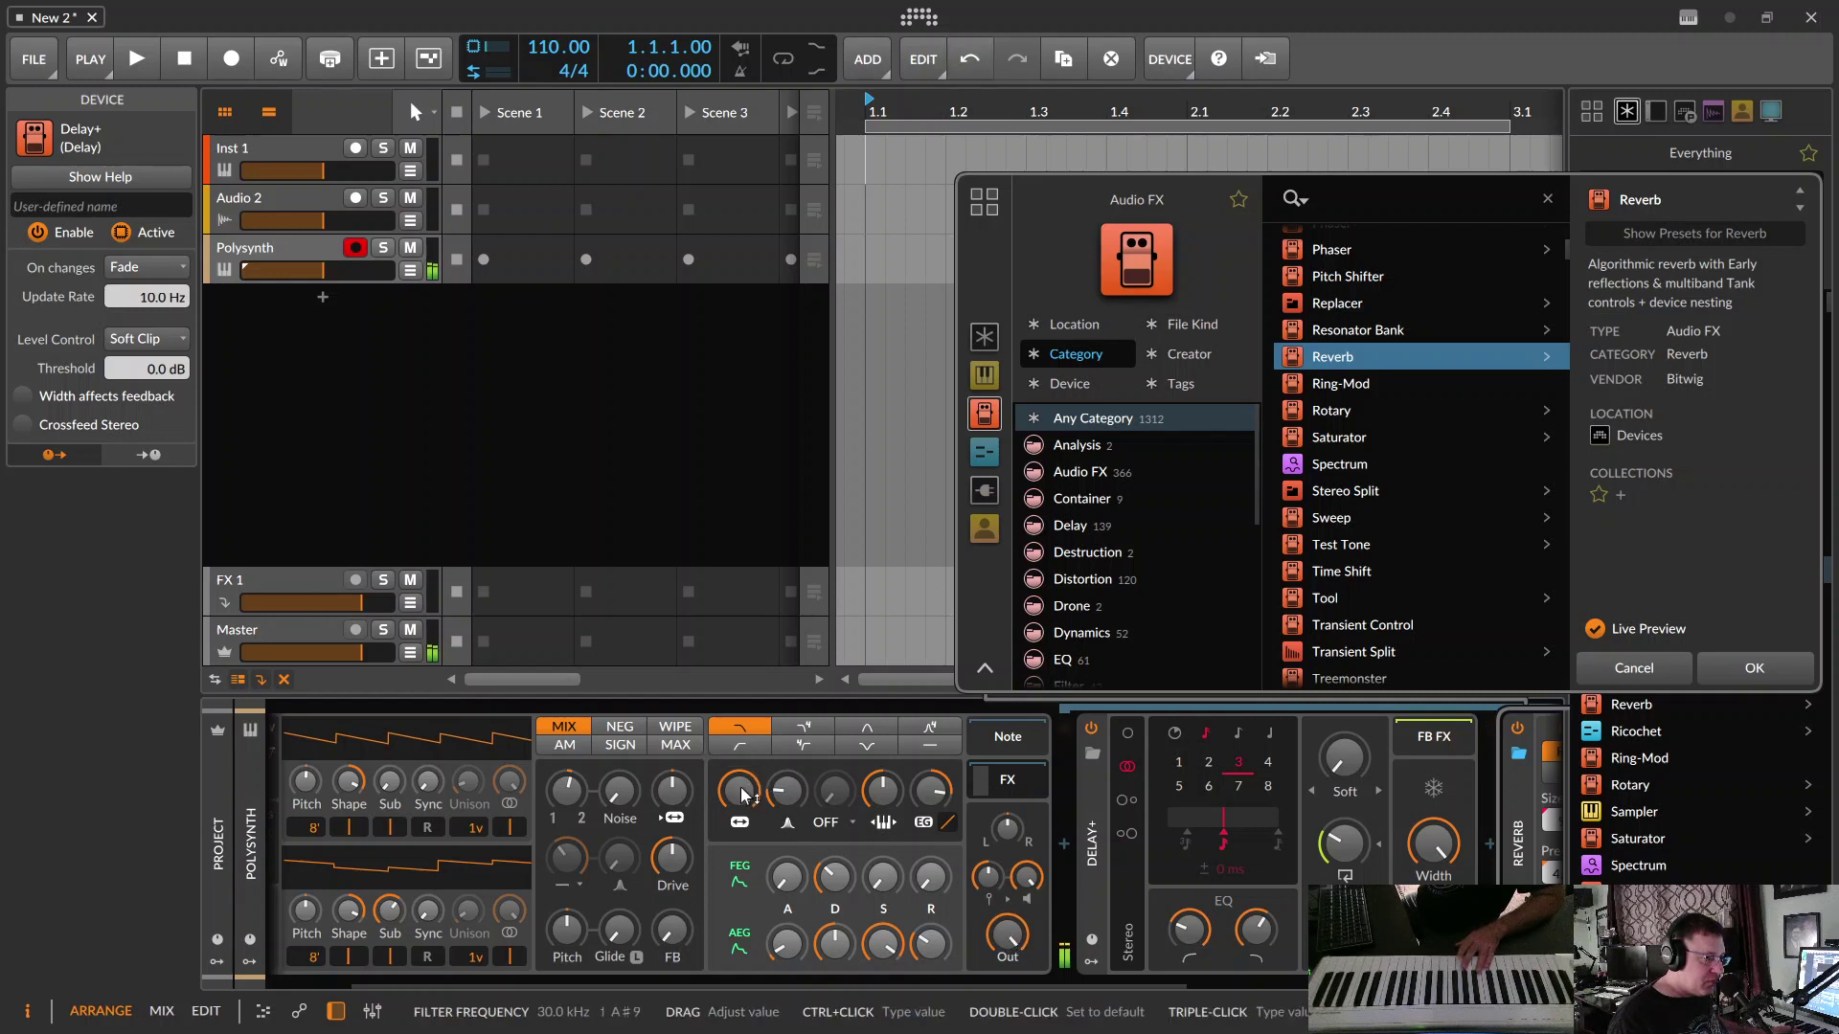
left_click_drag(566, 790, 566, 788)
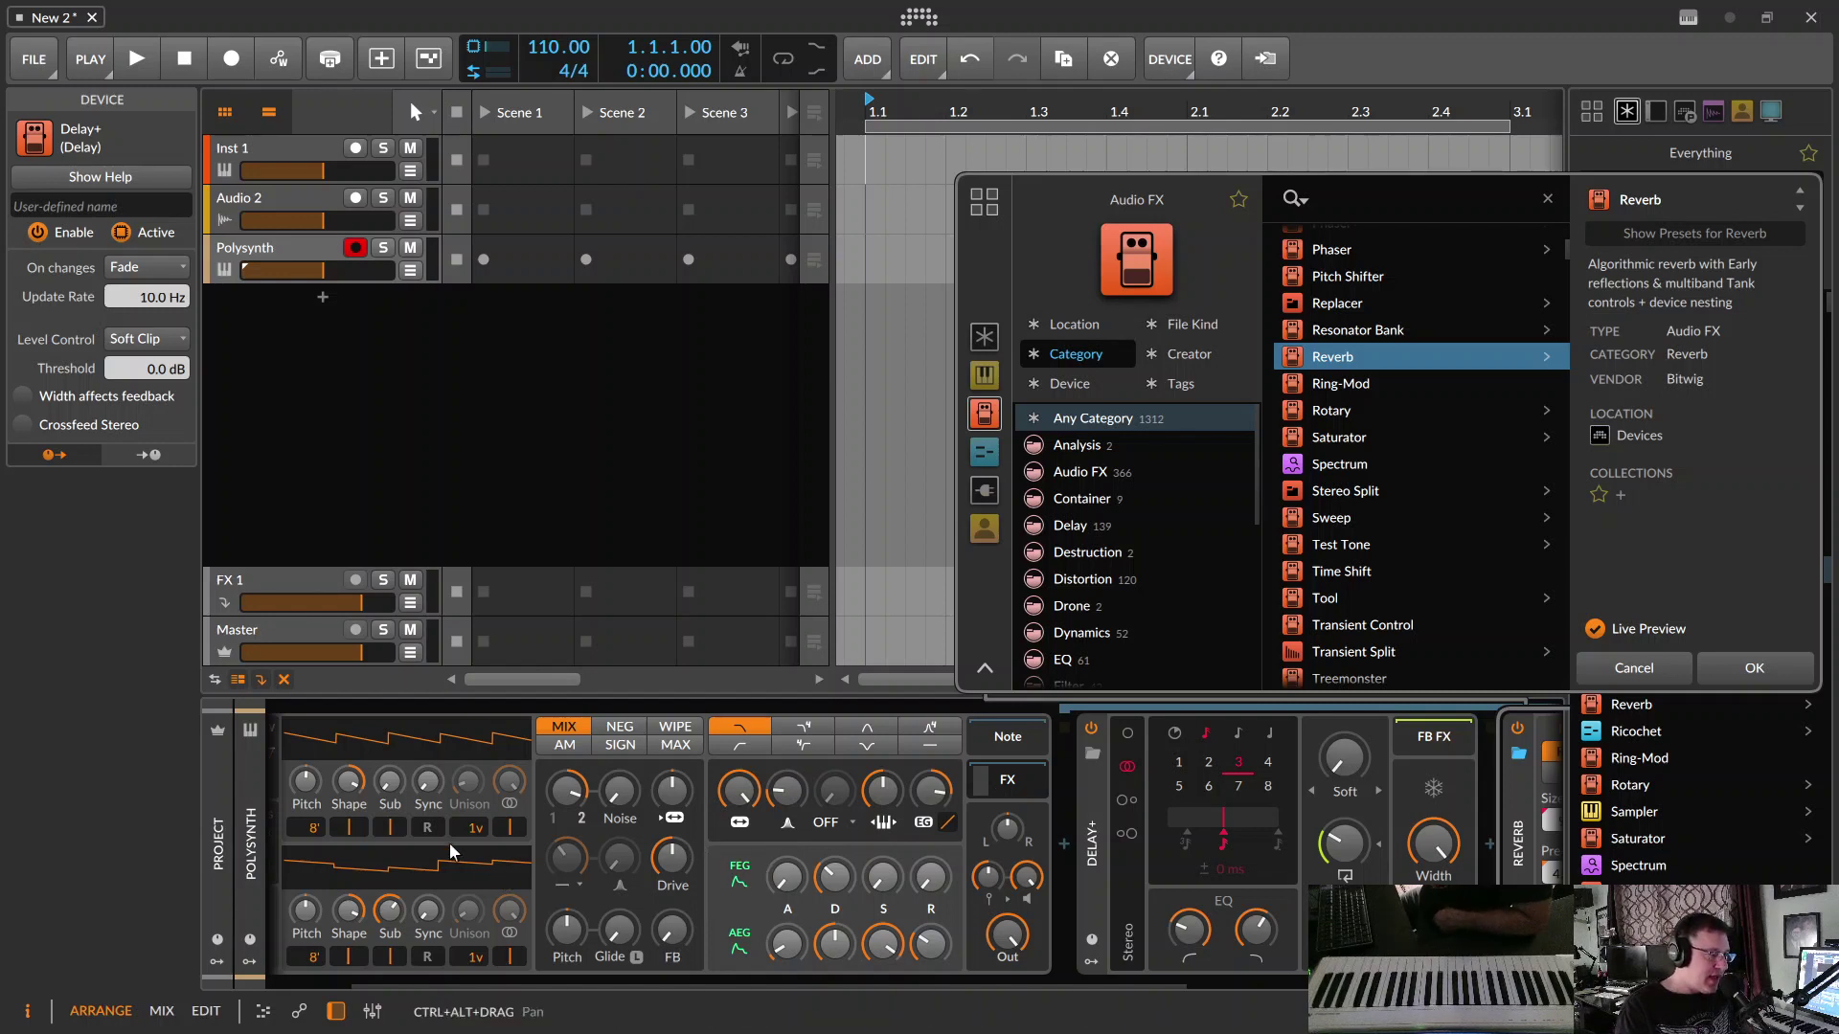
left_click_drag(458, 983, 392, 914)
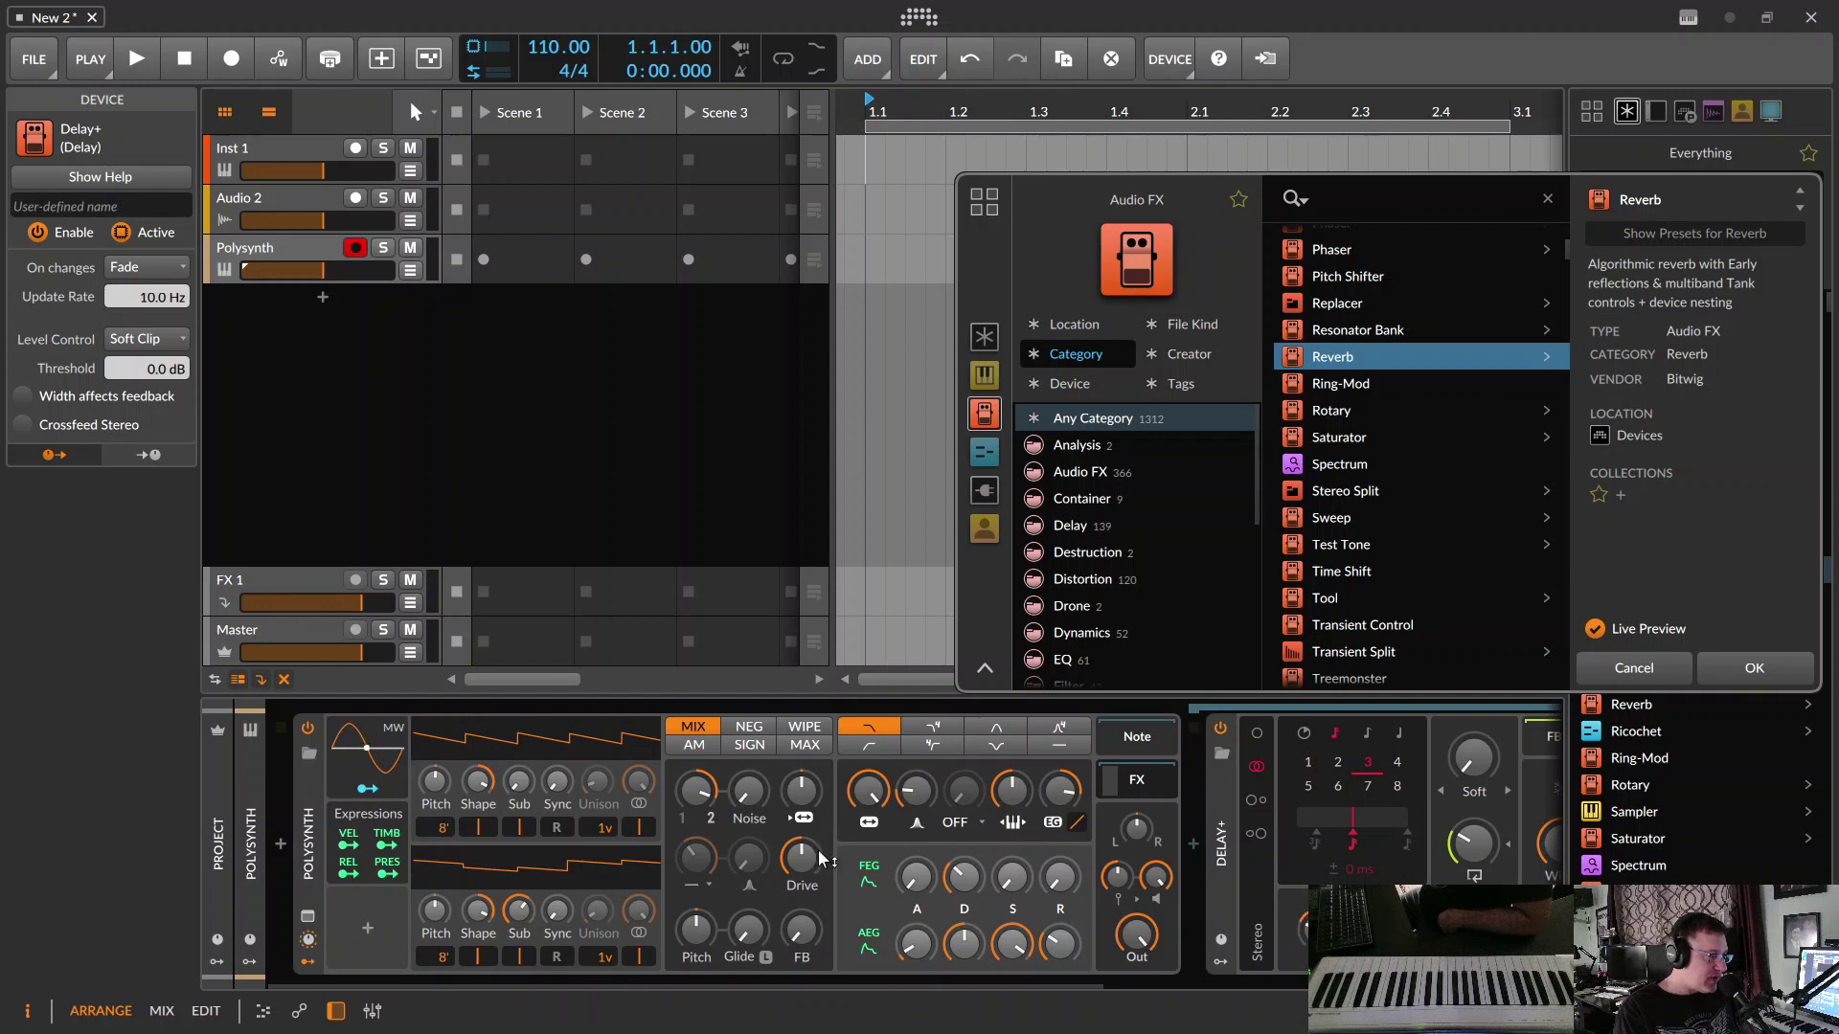
mouse_move(719, 982)
left_mouse_down()
mouse_move(751, 981)
mouse_move(720, 982)
left_mouse_up()
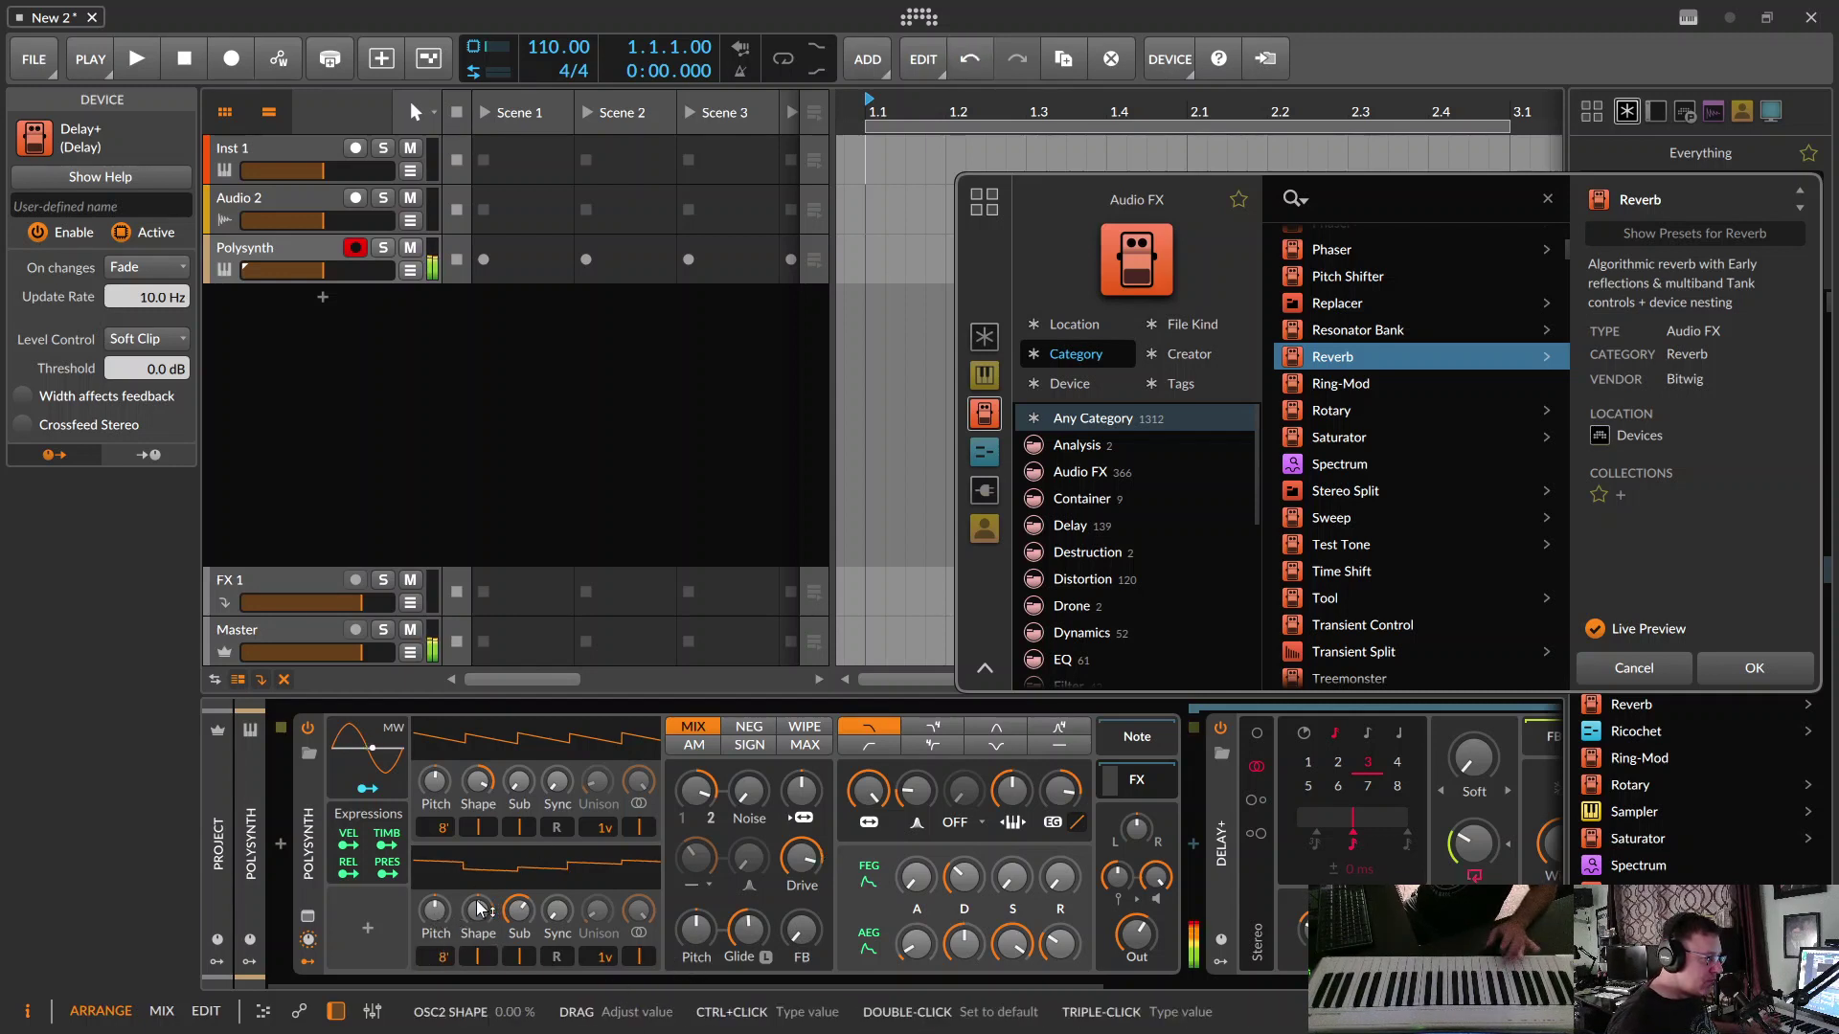
- Raise oscillator 1's pitch, sub and octave, set mix to 80%, add feedback, make envelope depth negative
left_click_drag(416, 814, 415, 808)
left_click_drag(518, 781, 518, 778)
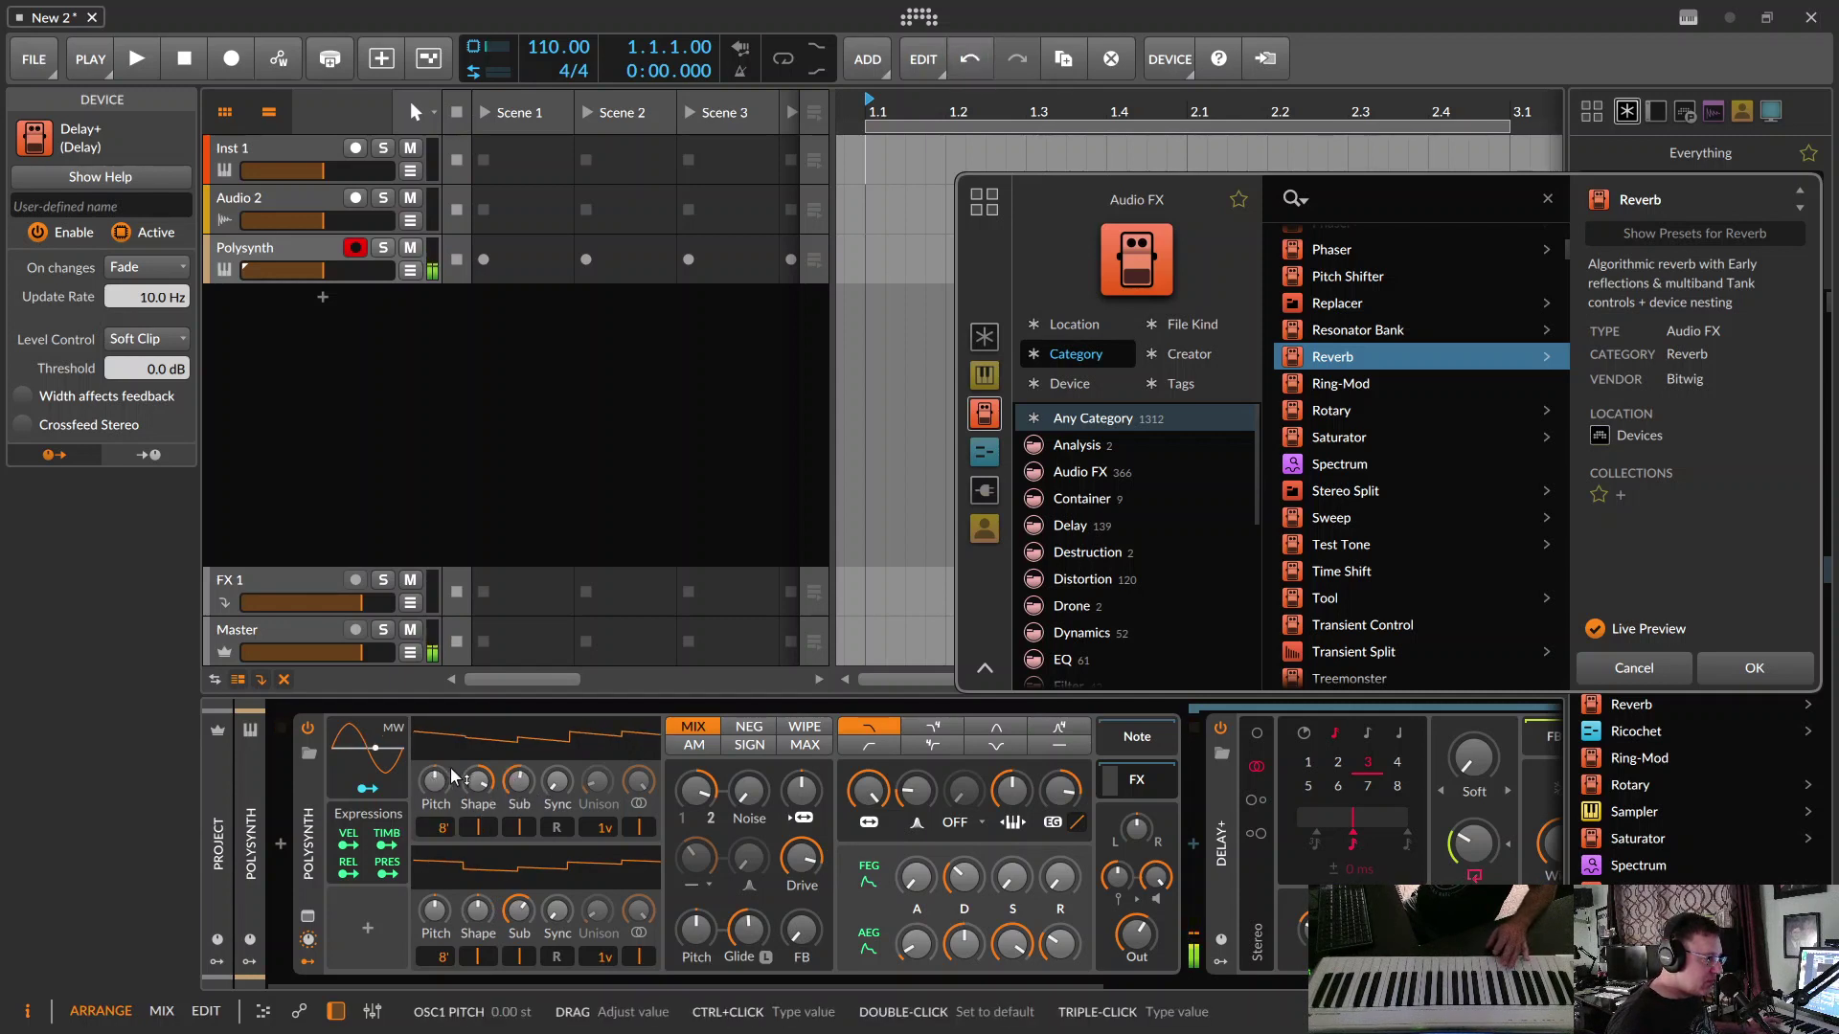
left_click_drag(443, 827, 443, 814)
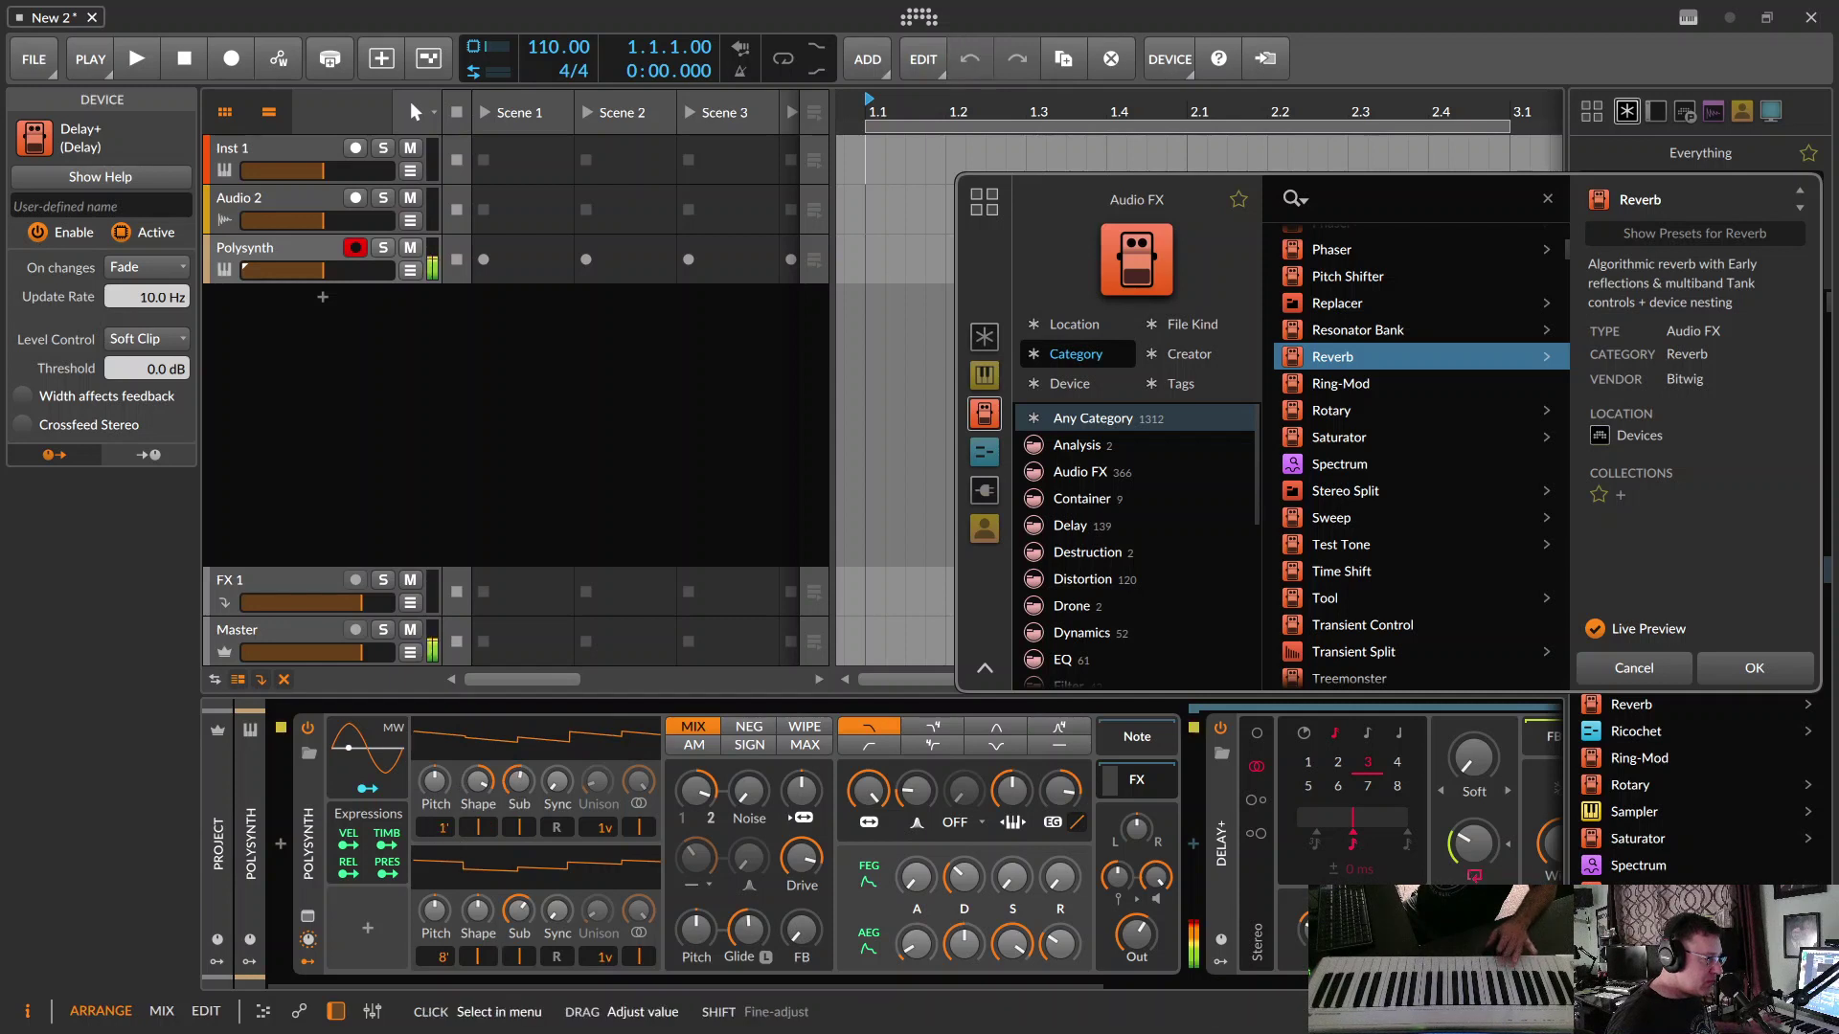
left_click_drag(697, 791, 696, 789)
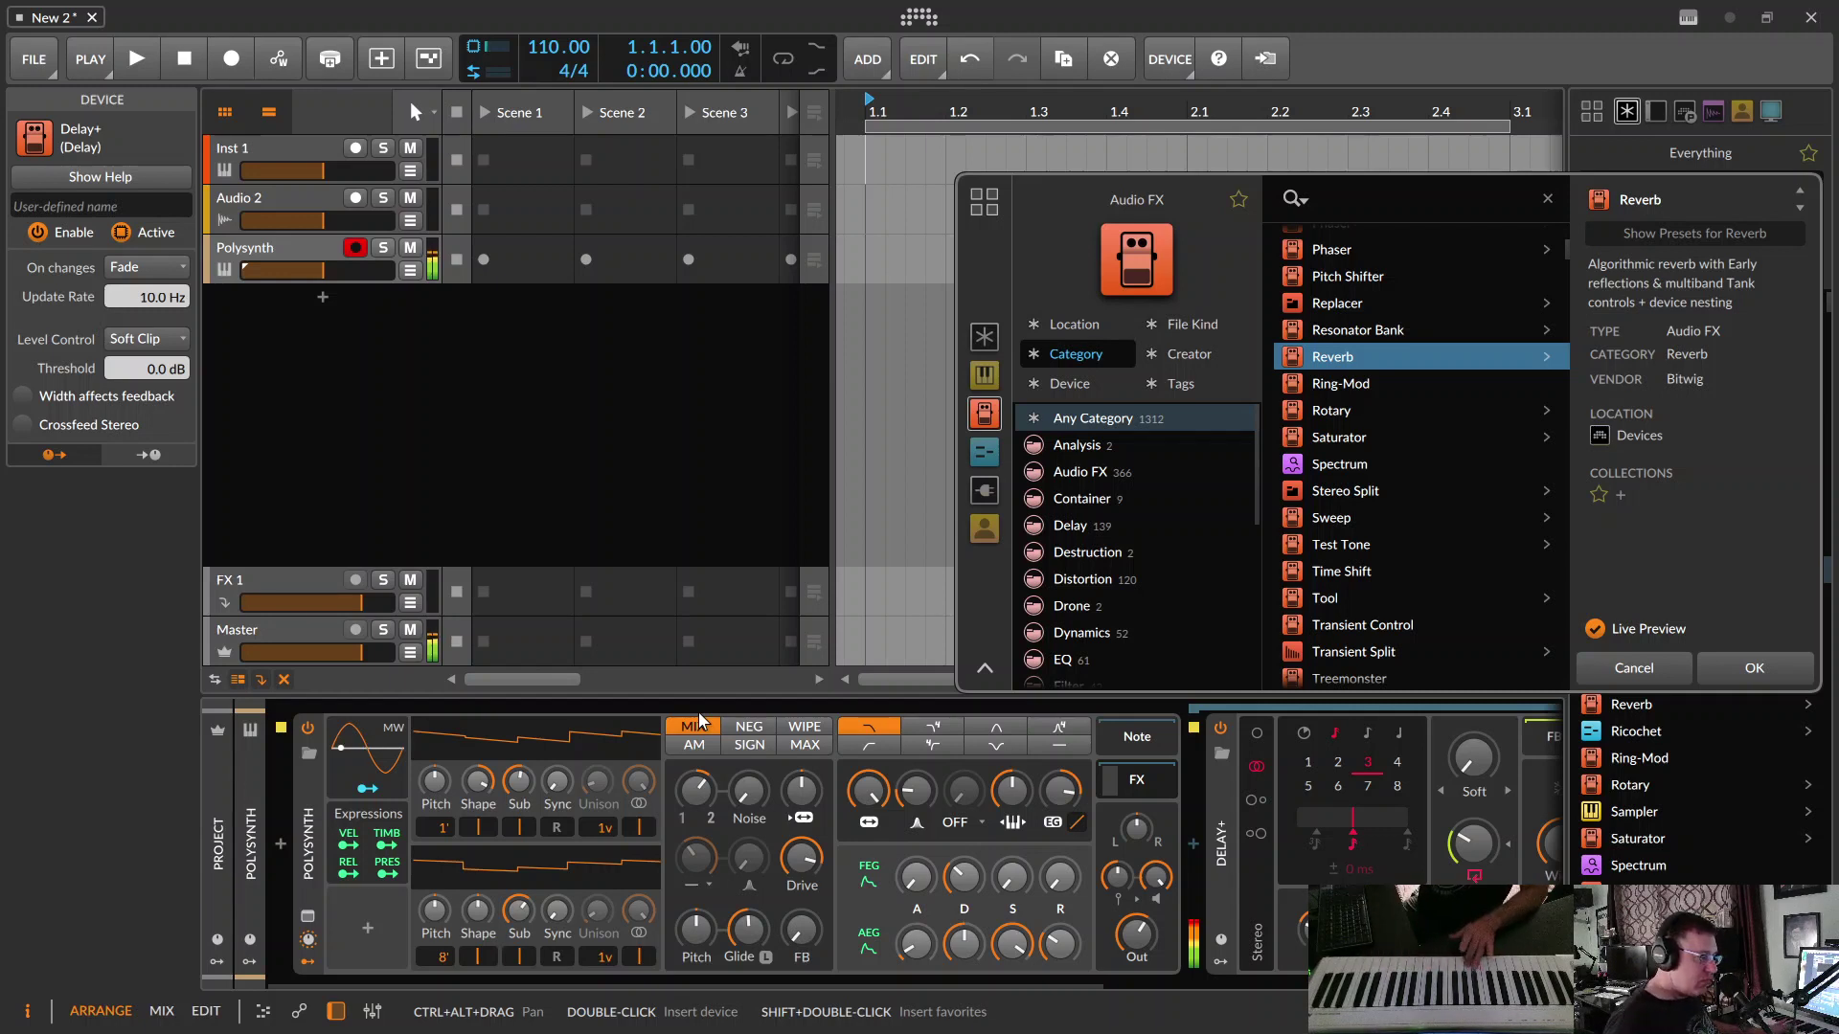
left_click_drag(800, 929, 801, 918)
left_click_drag(1011, 810, 1011, 851)
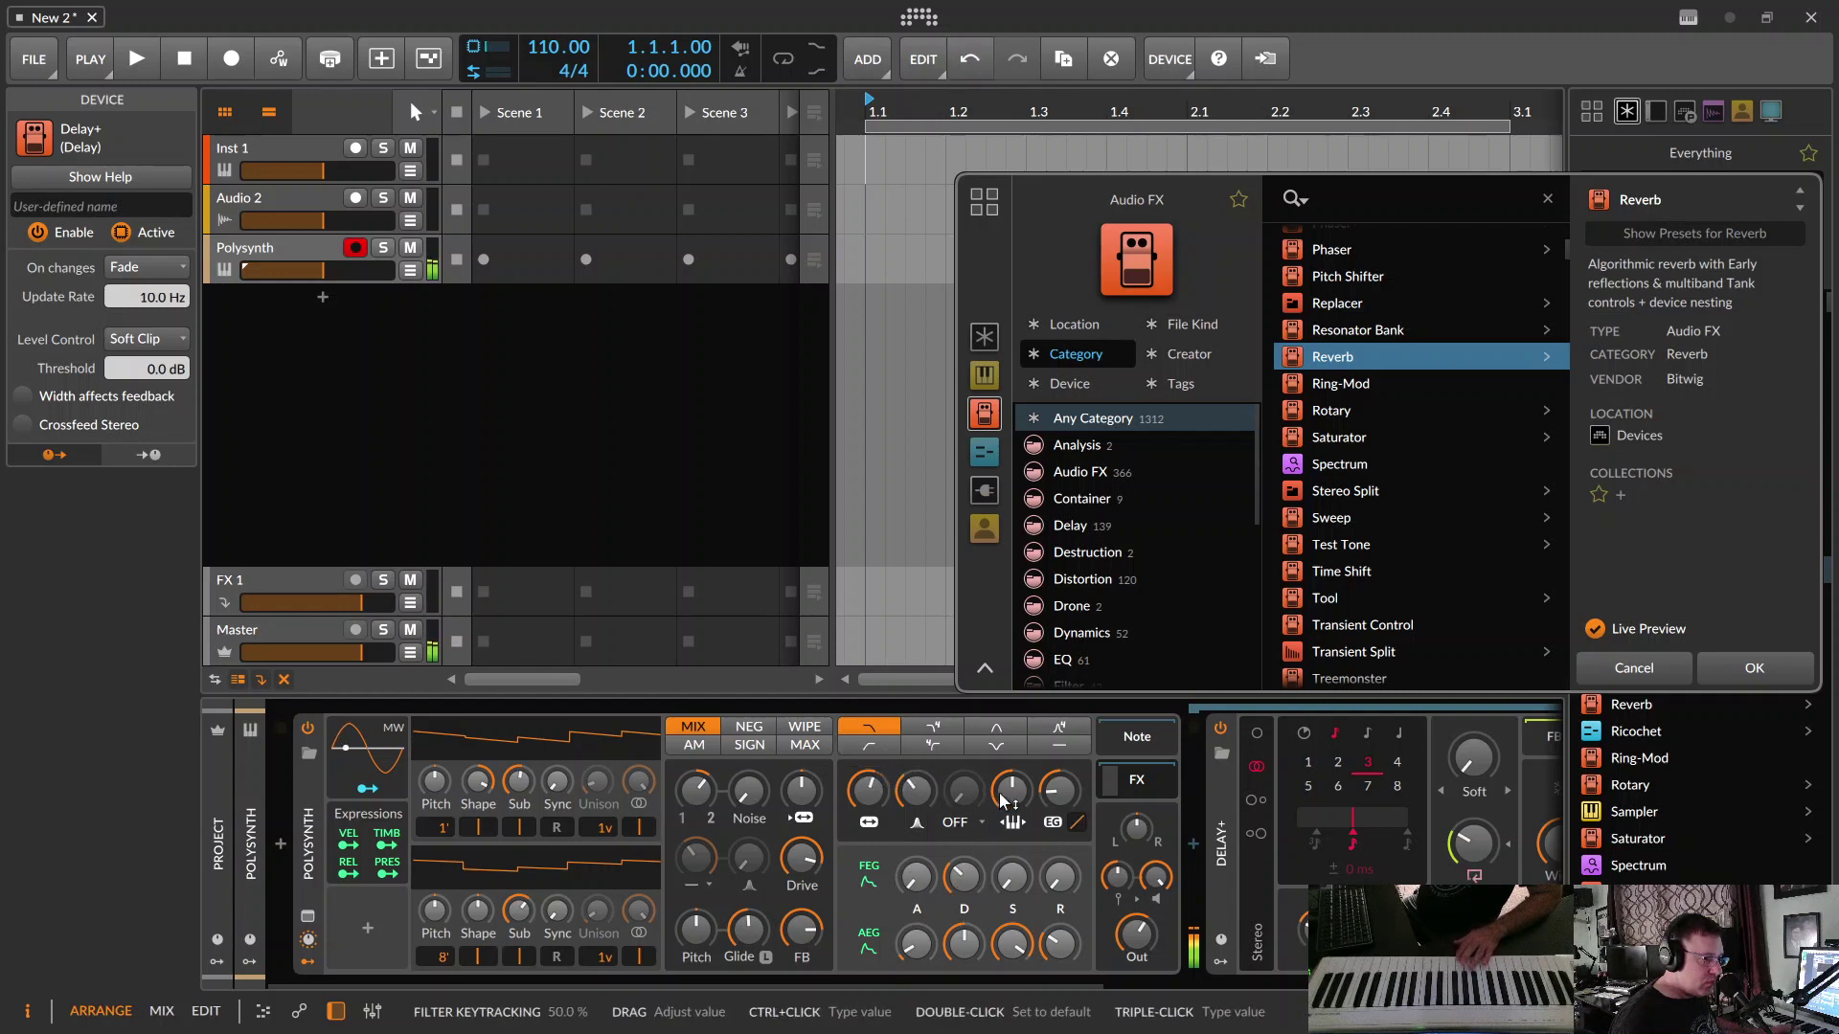
- Set the filter envelope depth to +39.94 st and FEG decay to 42.5%
left_click_drag(1060, 803, 1059, 776)
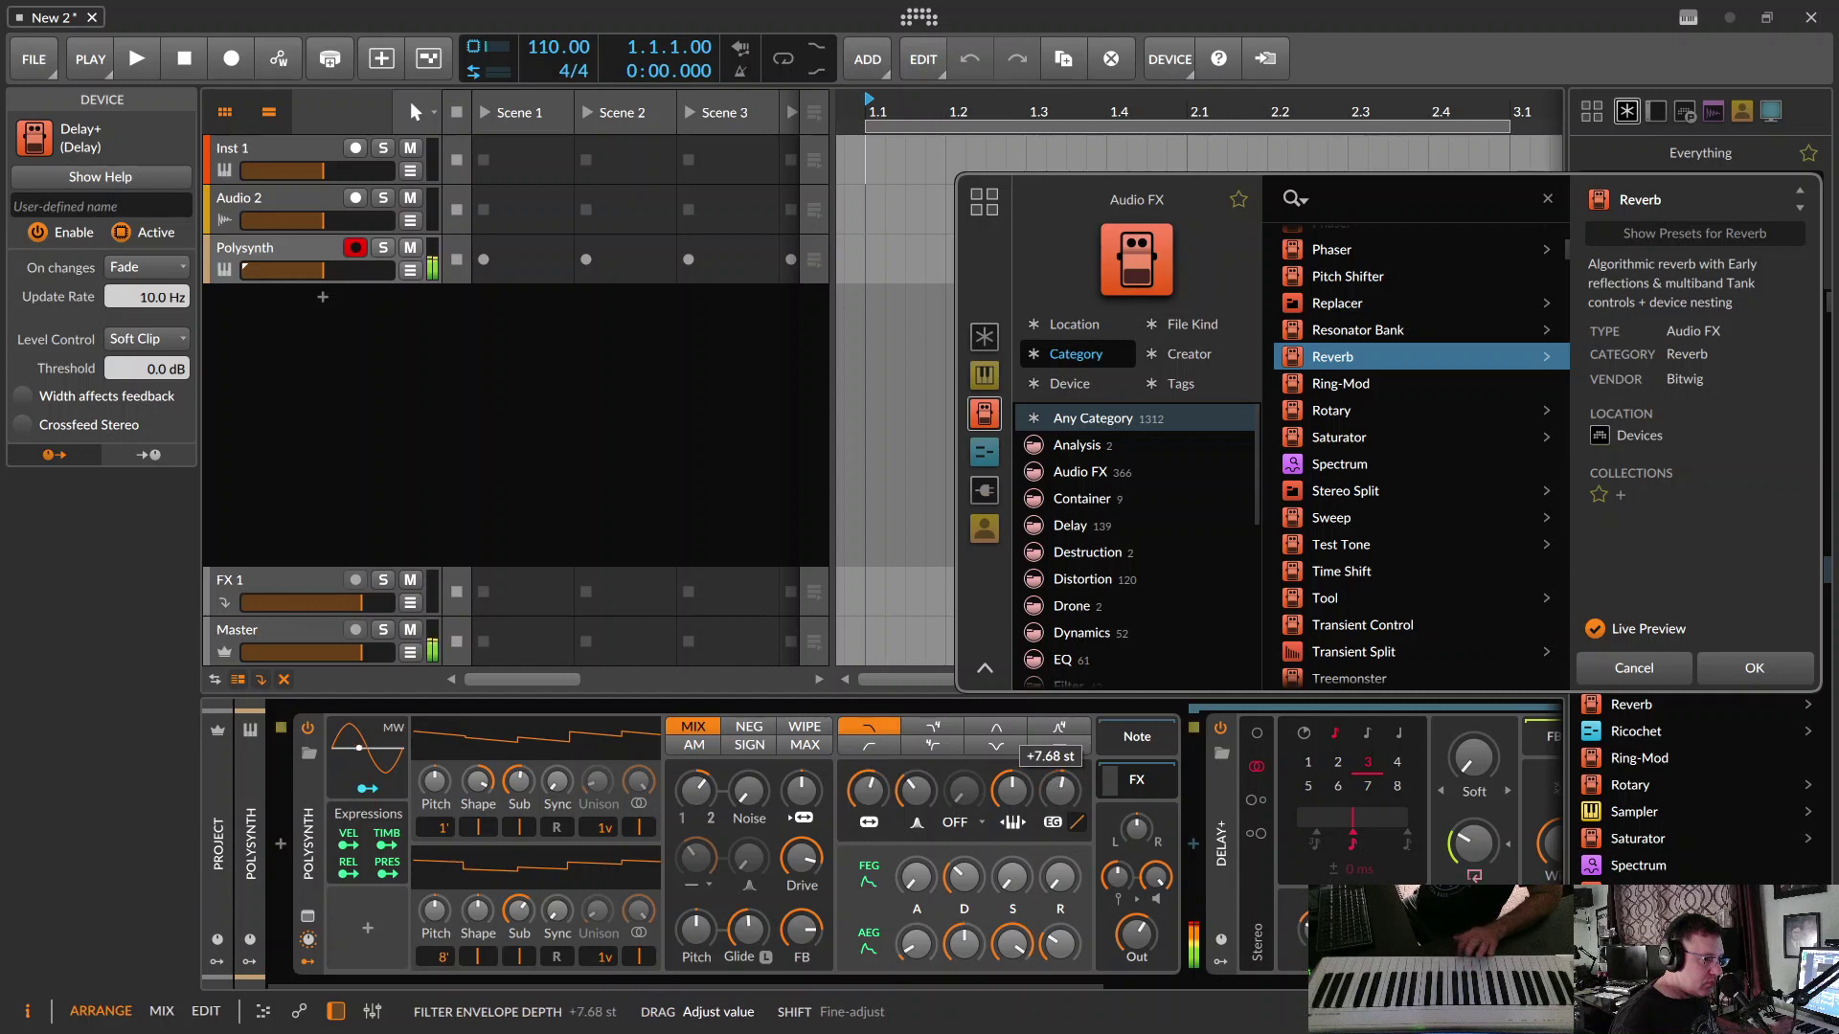
left_click_drag(975, 873, 963, 900)
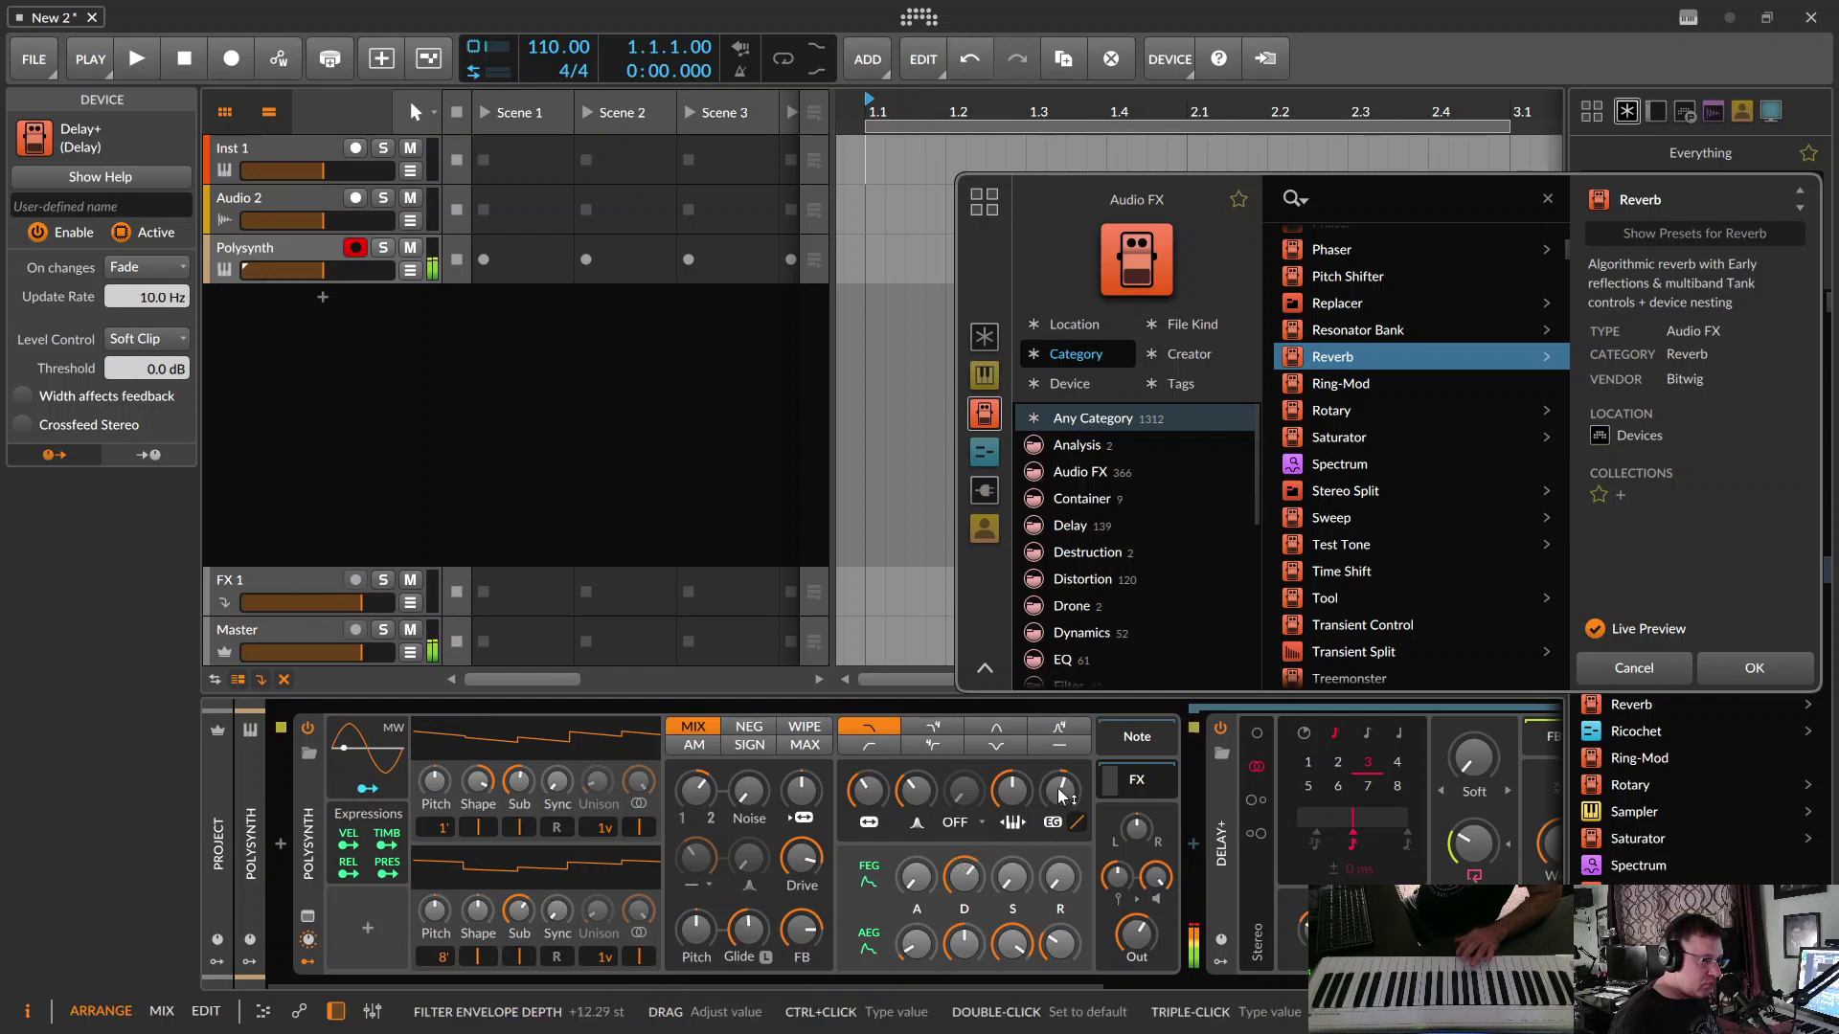
left_click_drag(1059, 790, 1060, 709)
left_click_drag(963, 877, 963, 847)
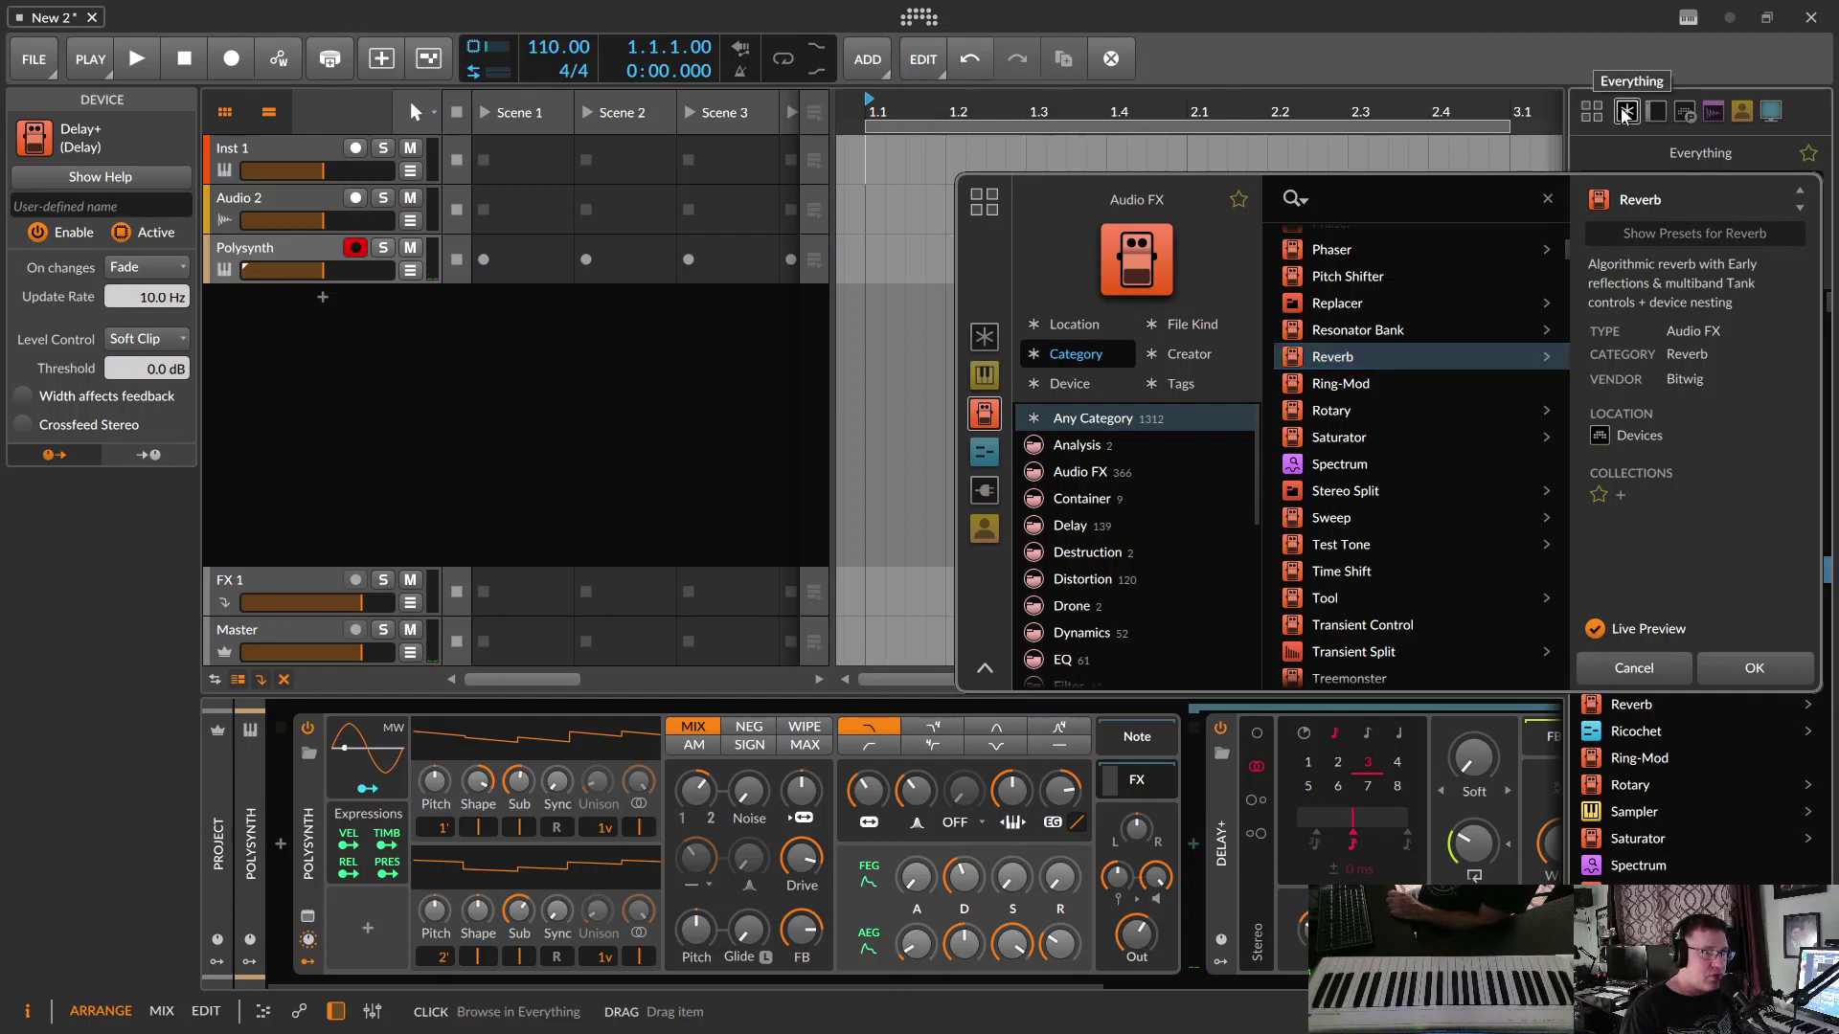
- Insert the Reverb after the Polysynth, then filter the library browser to audio clips
left_click(1726, 661)
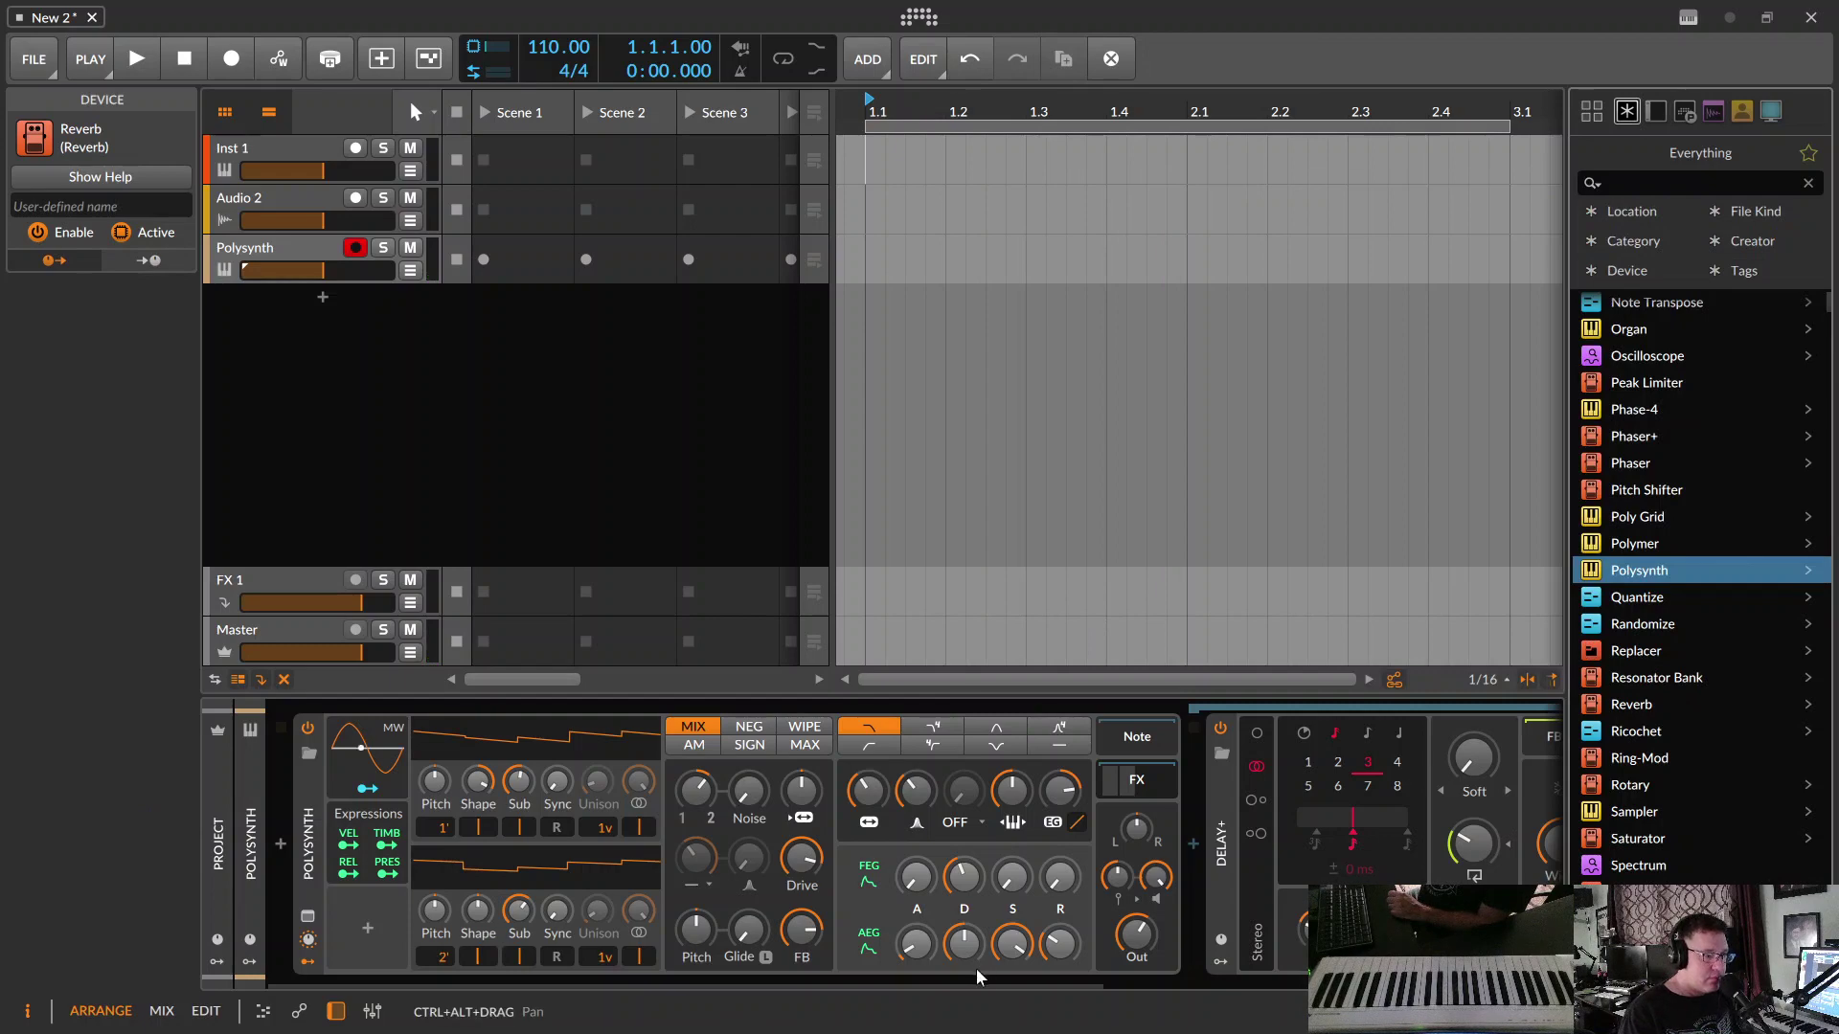
left_click_drag(977, 981, 1291, 969)
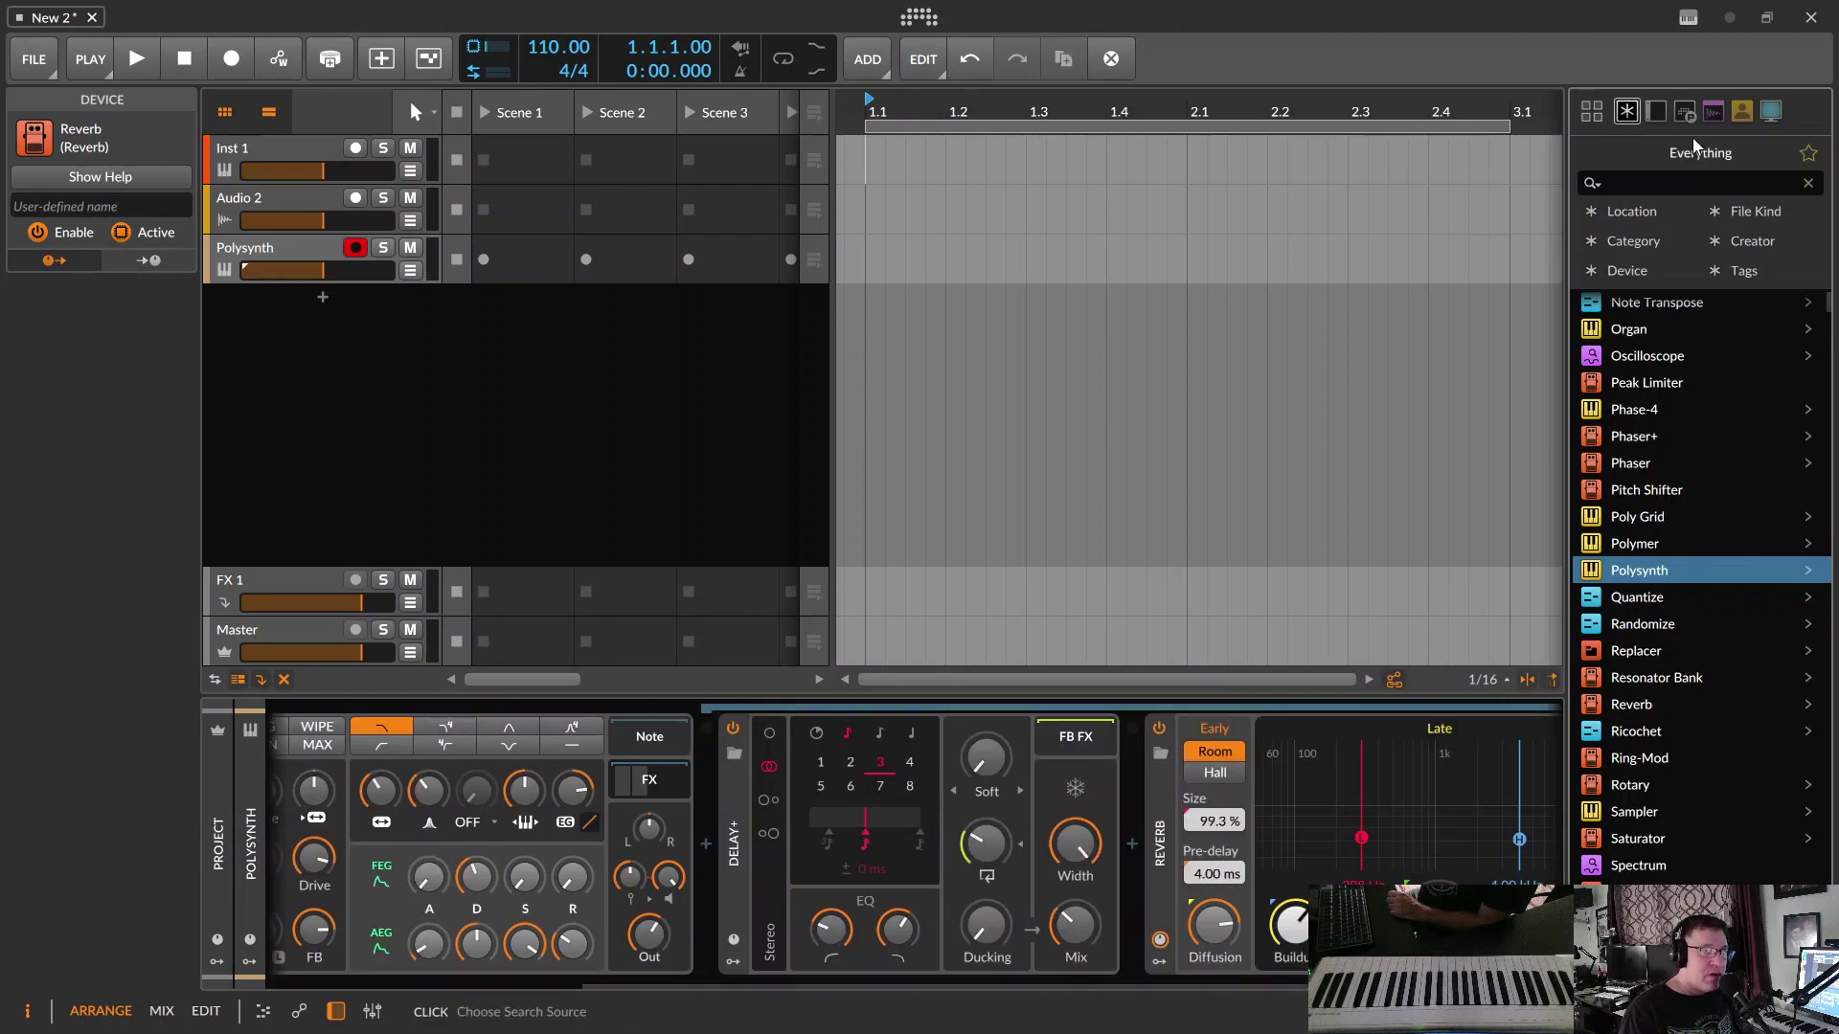
left_click(1713, 111)
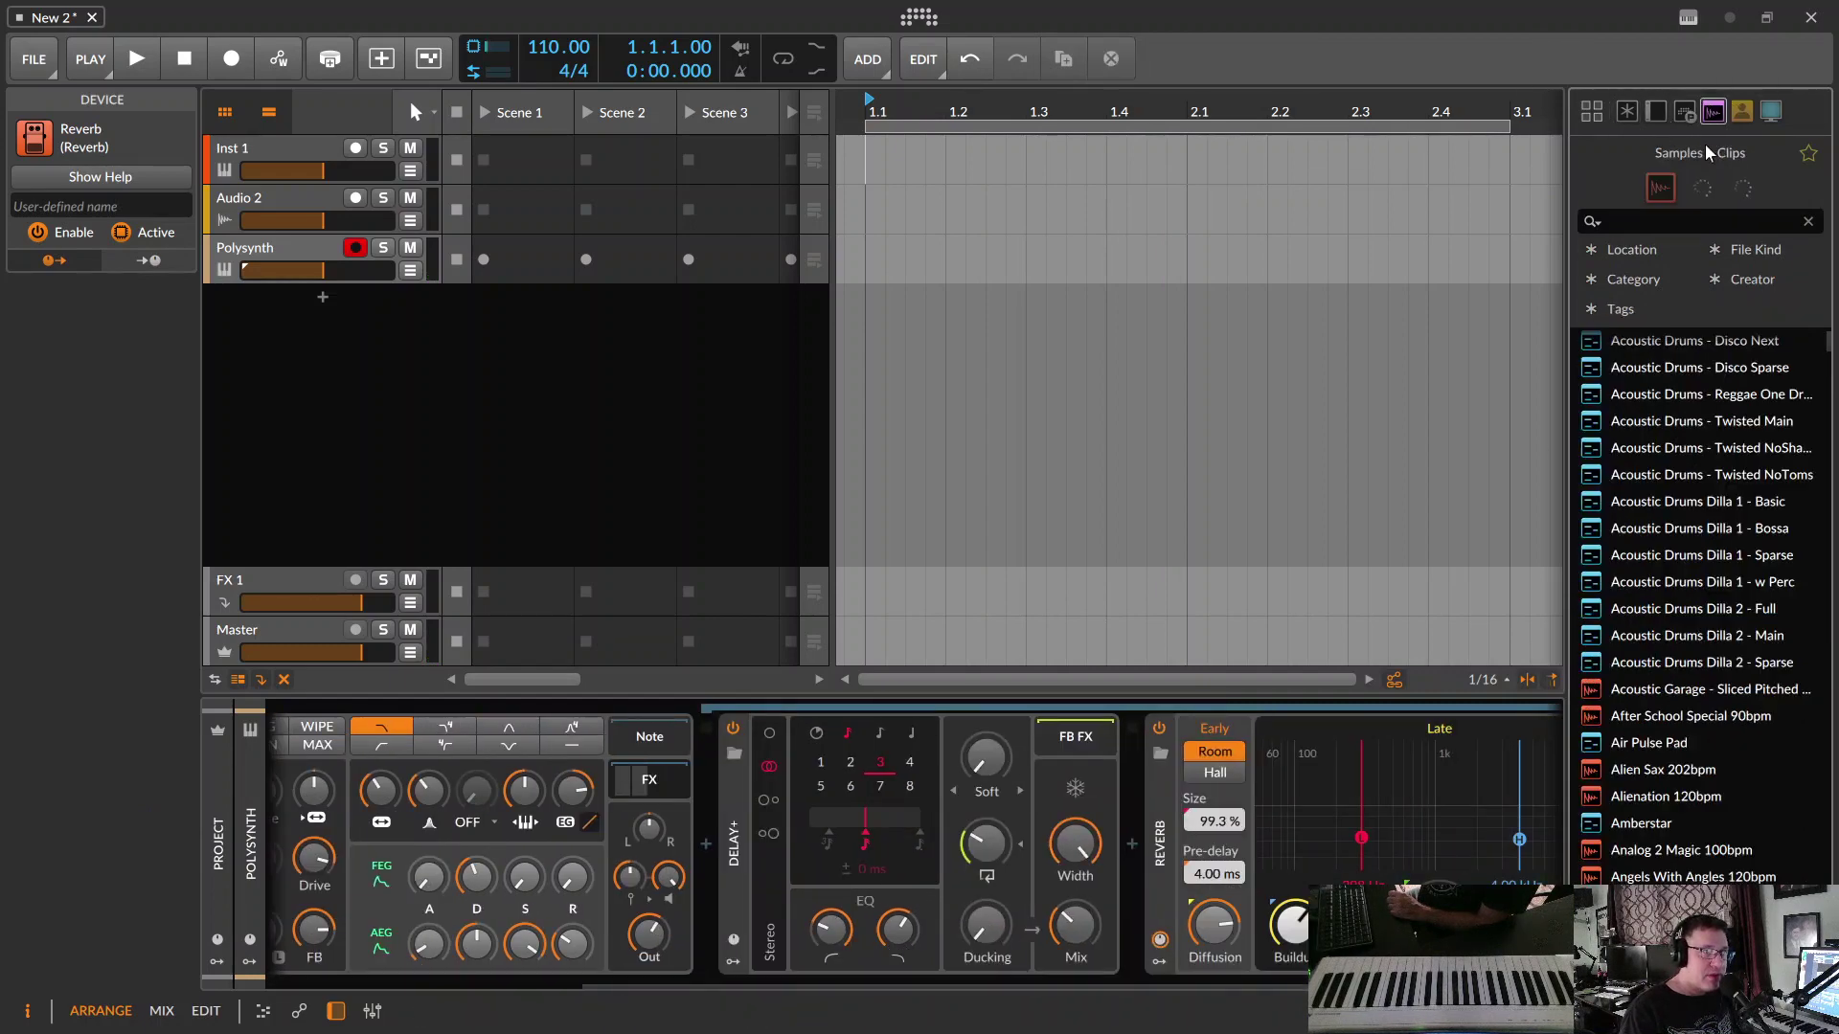
left_click(1660, 189)
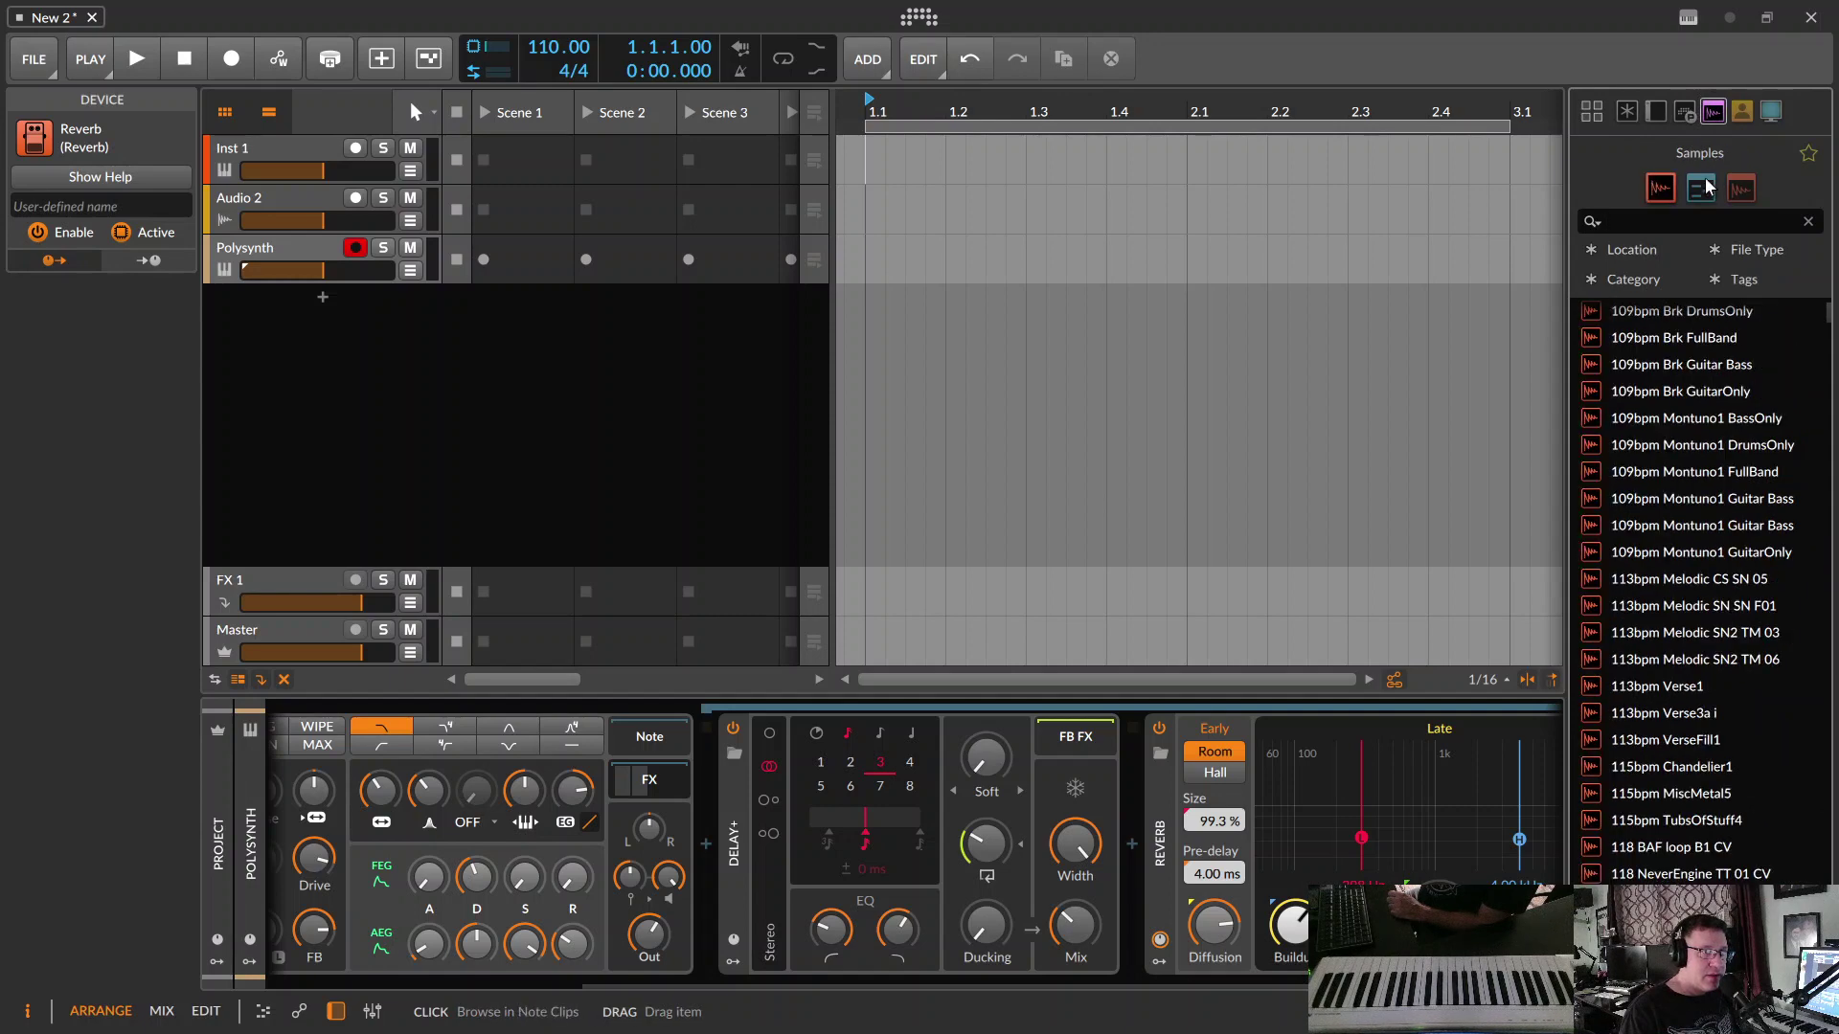
left_click(1741, 188)
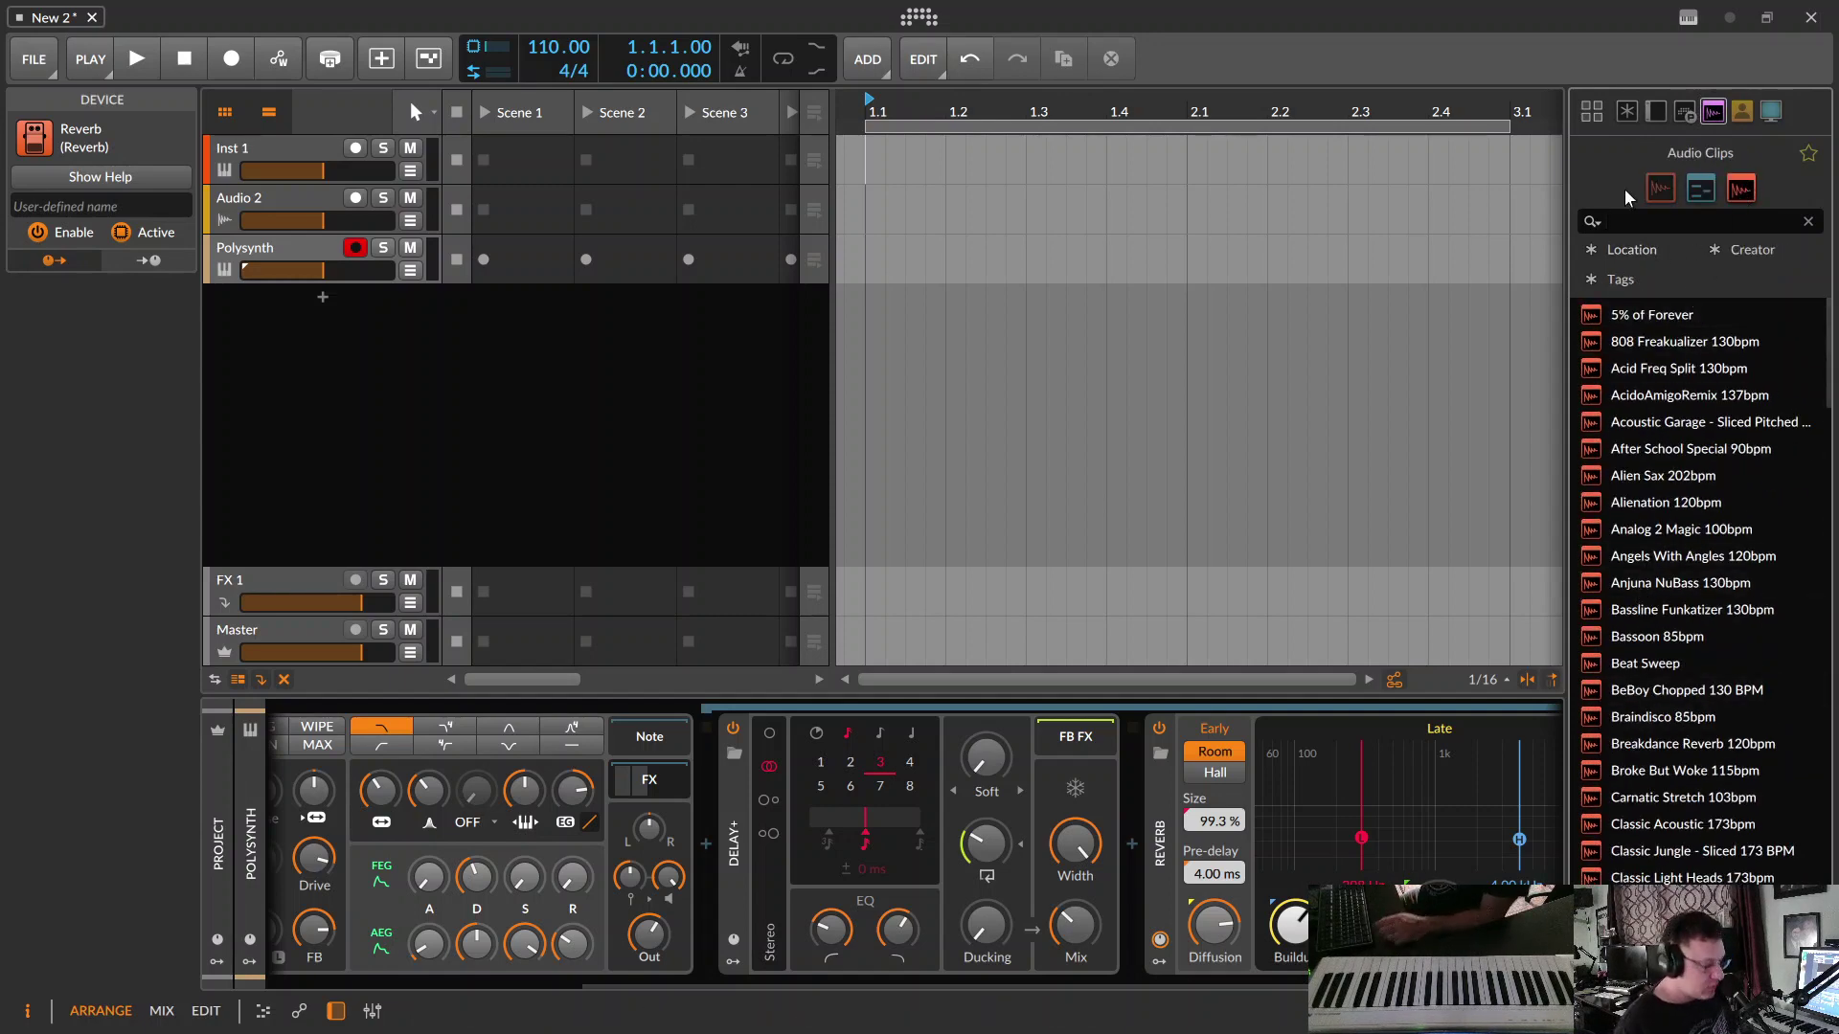
- Search 'drum' and place the MD Krush Beat 93 BPM loop in Scene 1 on a new track, launching it
type("drum")
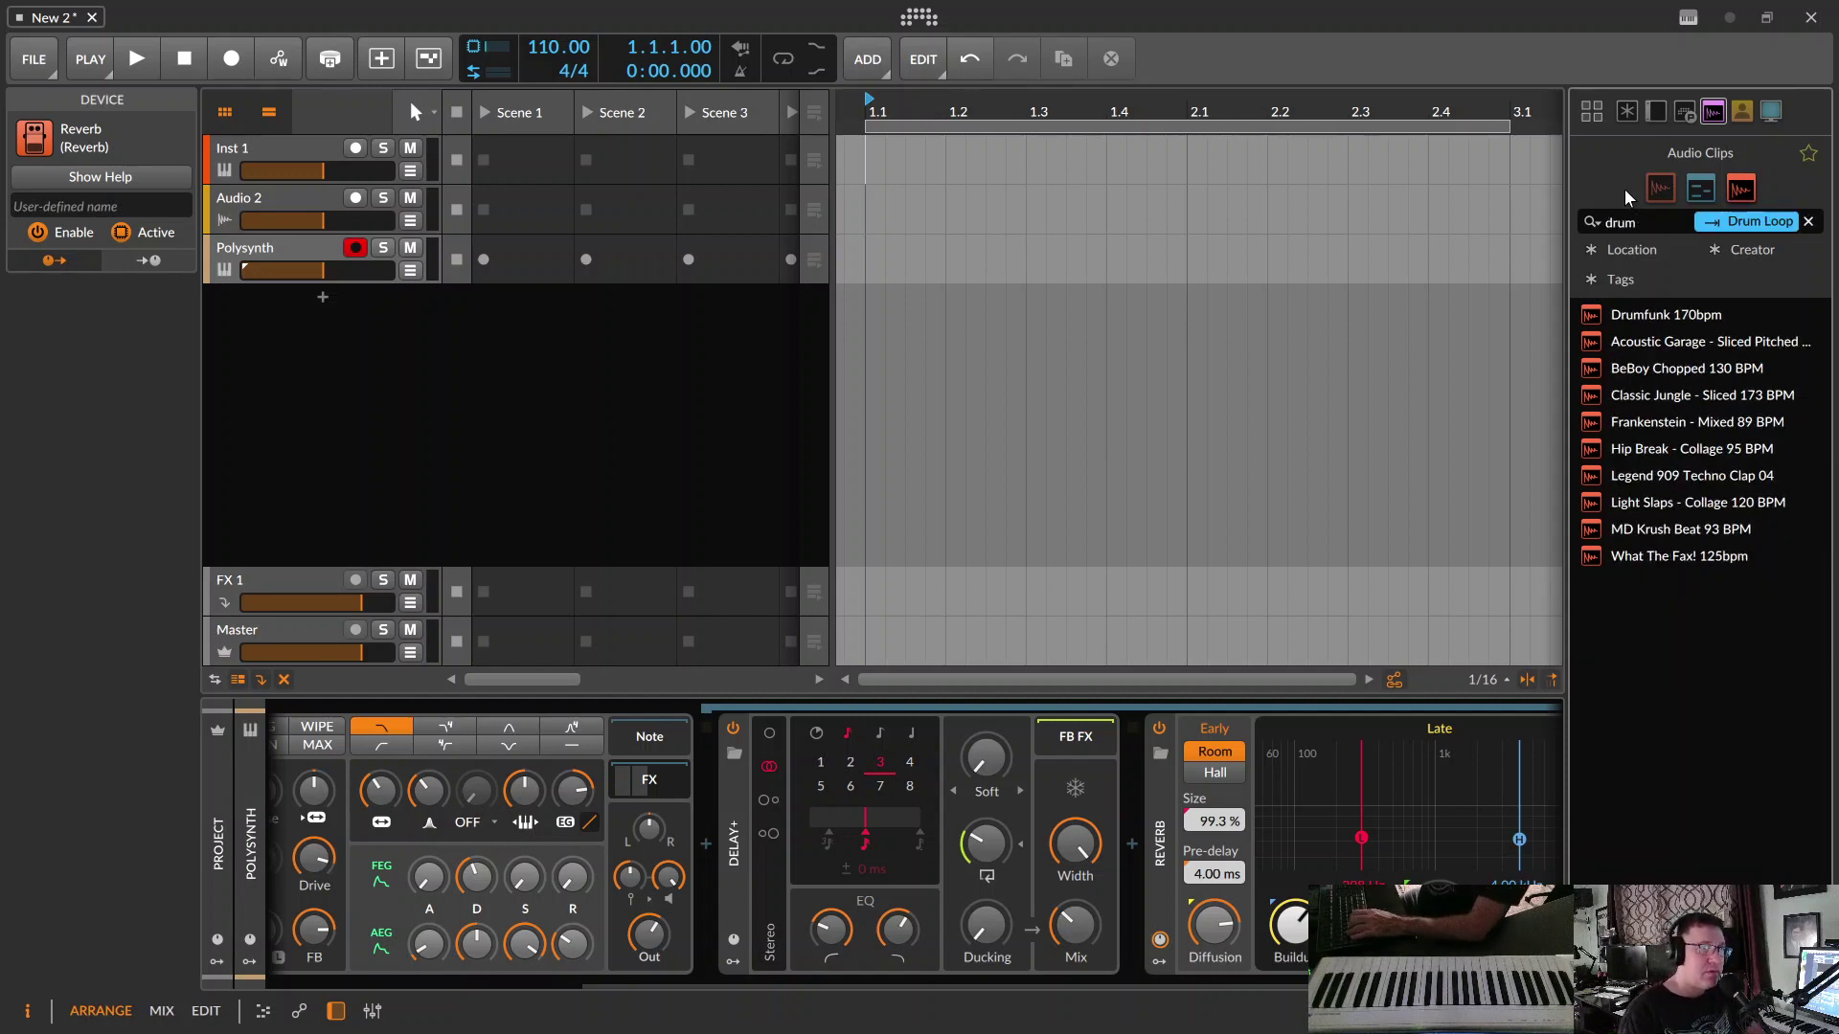
left_click(1676, 316)
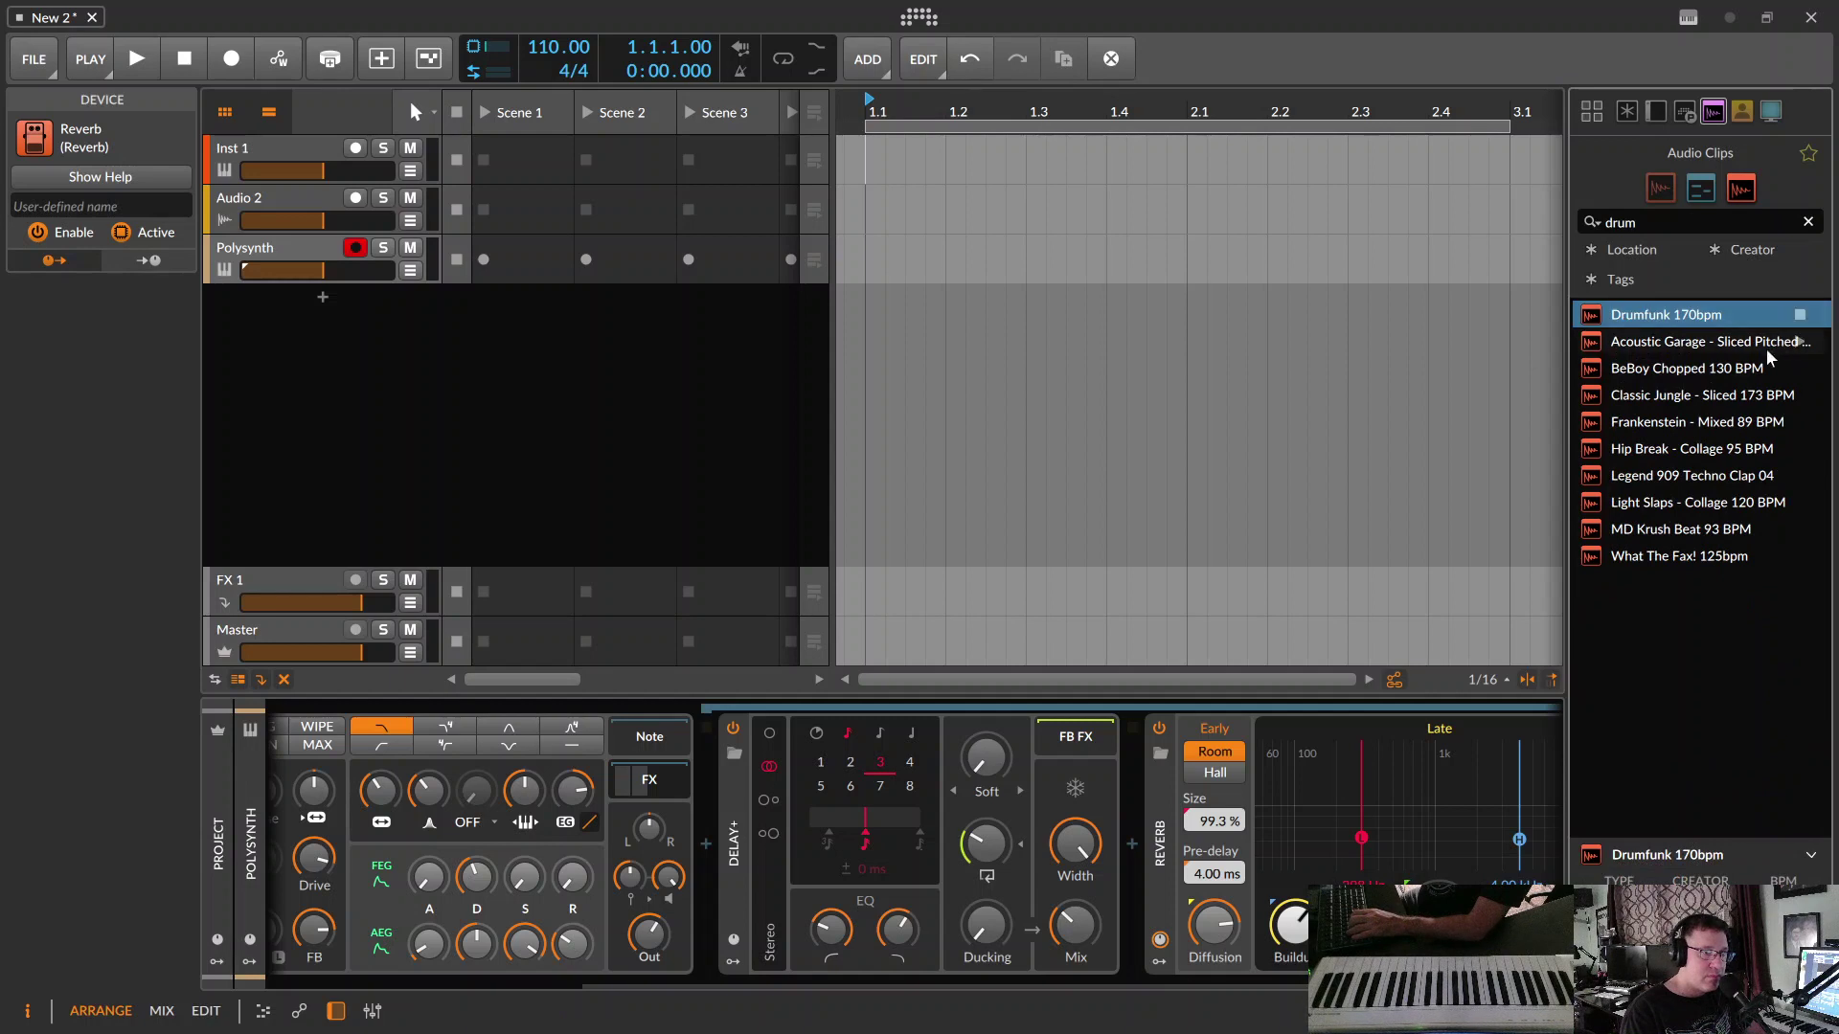
left_click(1678, 527)
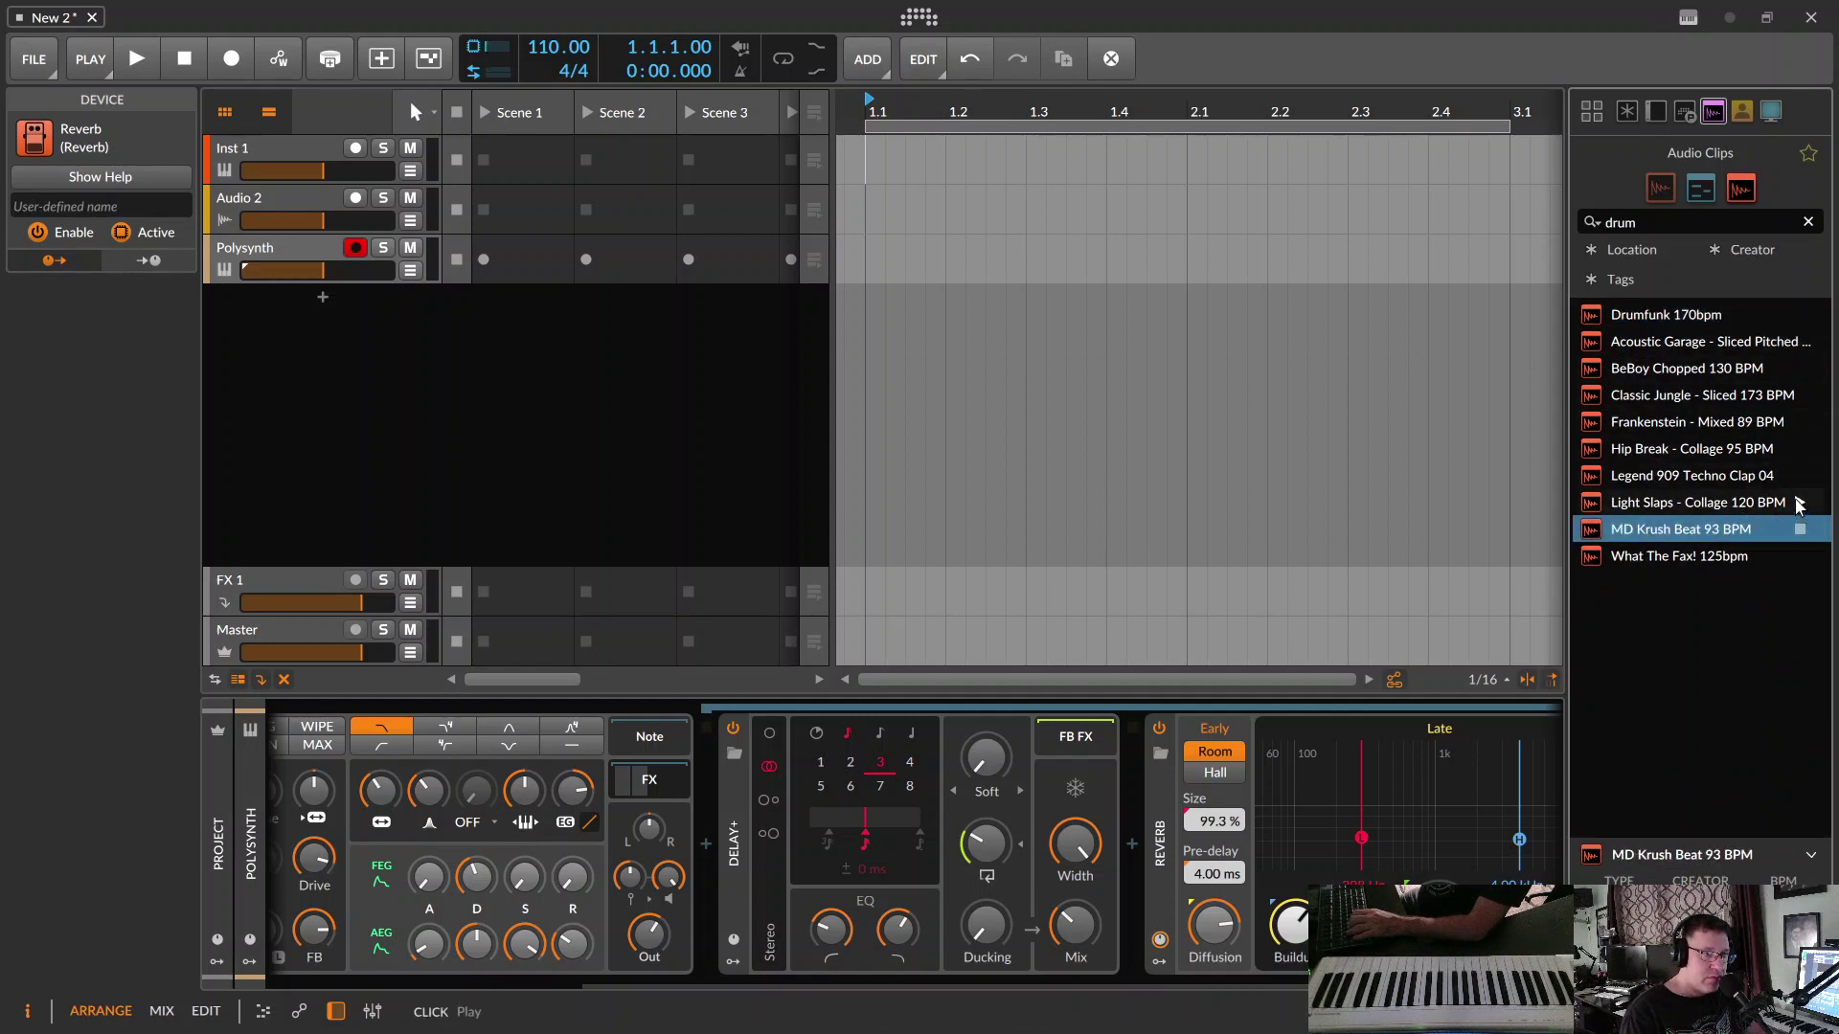
left_click_drag(1786, 524, 489, 316)
left_click(483, 297)
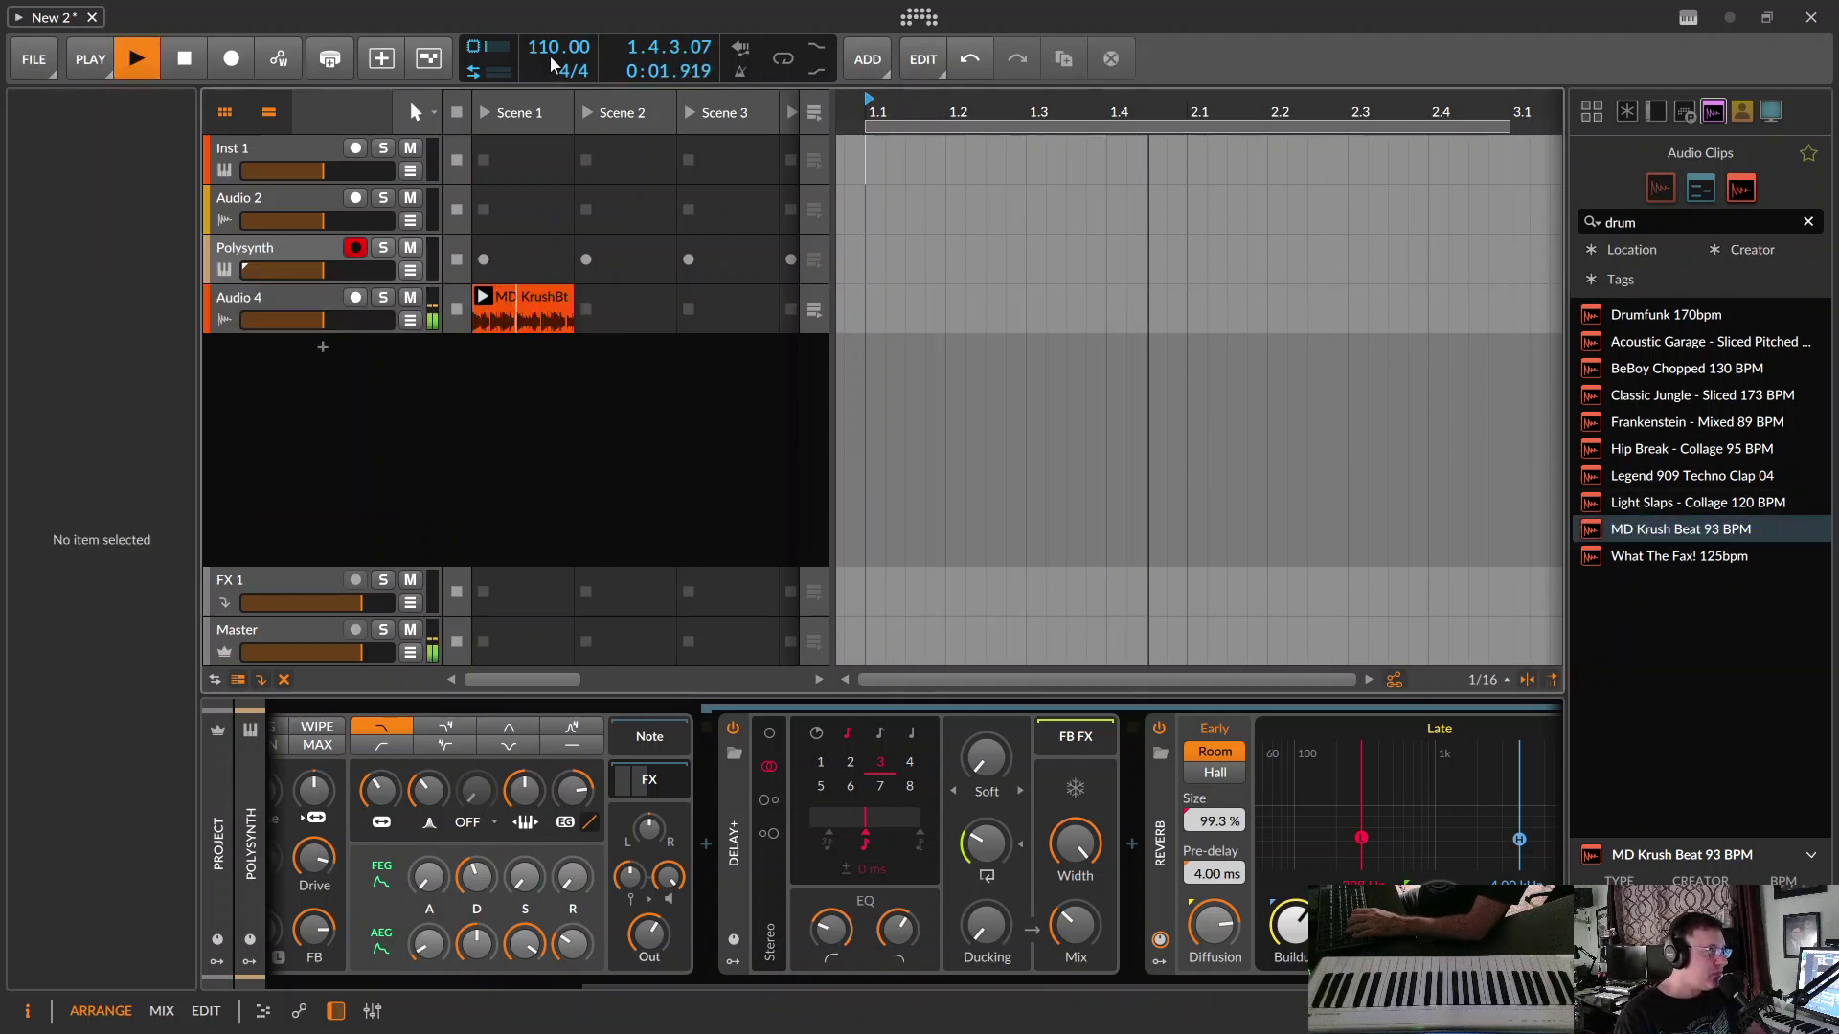
- Set the tempo to 94 BPM and record a 5-bar Polysynth clip into Scene 1
mouse_move(550, 53)
left_mouse_down()
mouse_move(550, 87)
mouse_move(531, 55)
left_mouse_up()
left_click(520, 255)
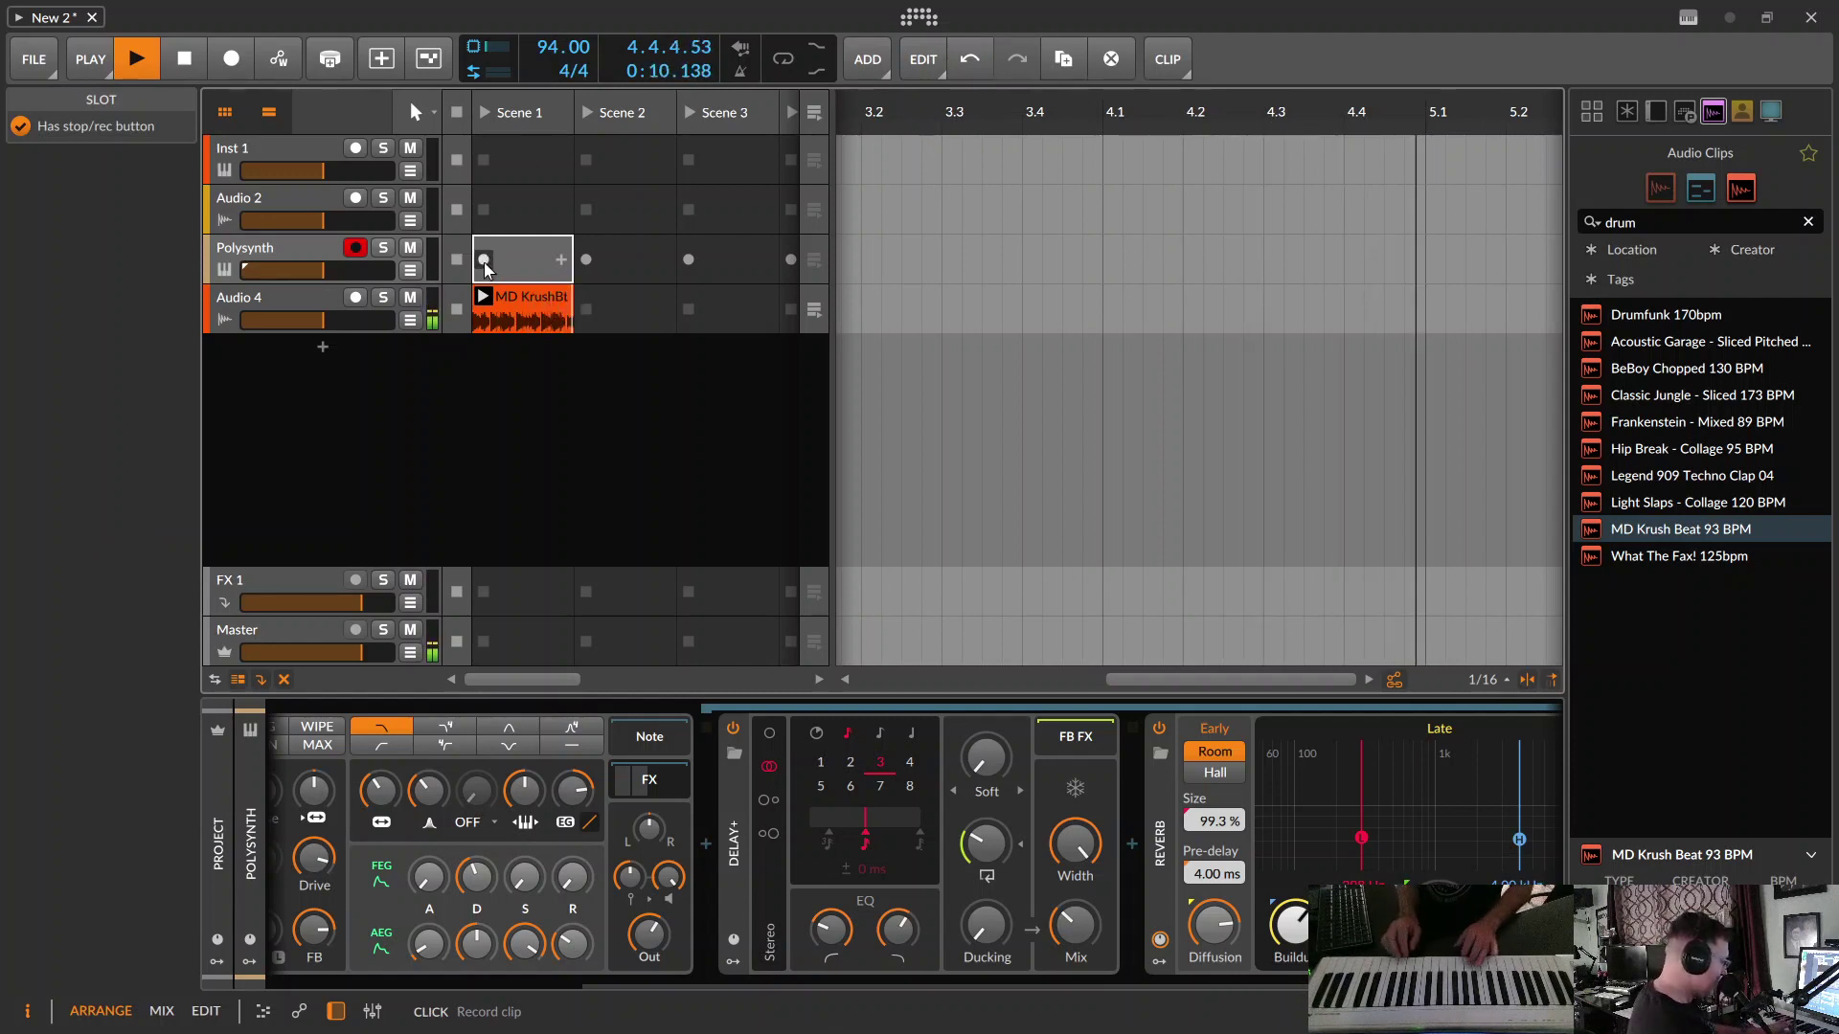
left_click(486, 267)
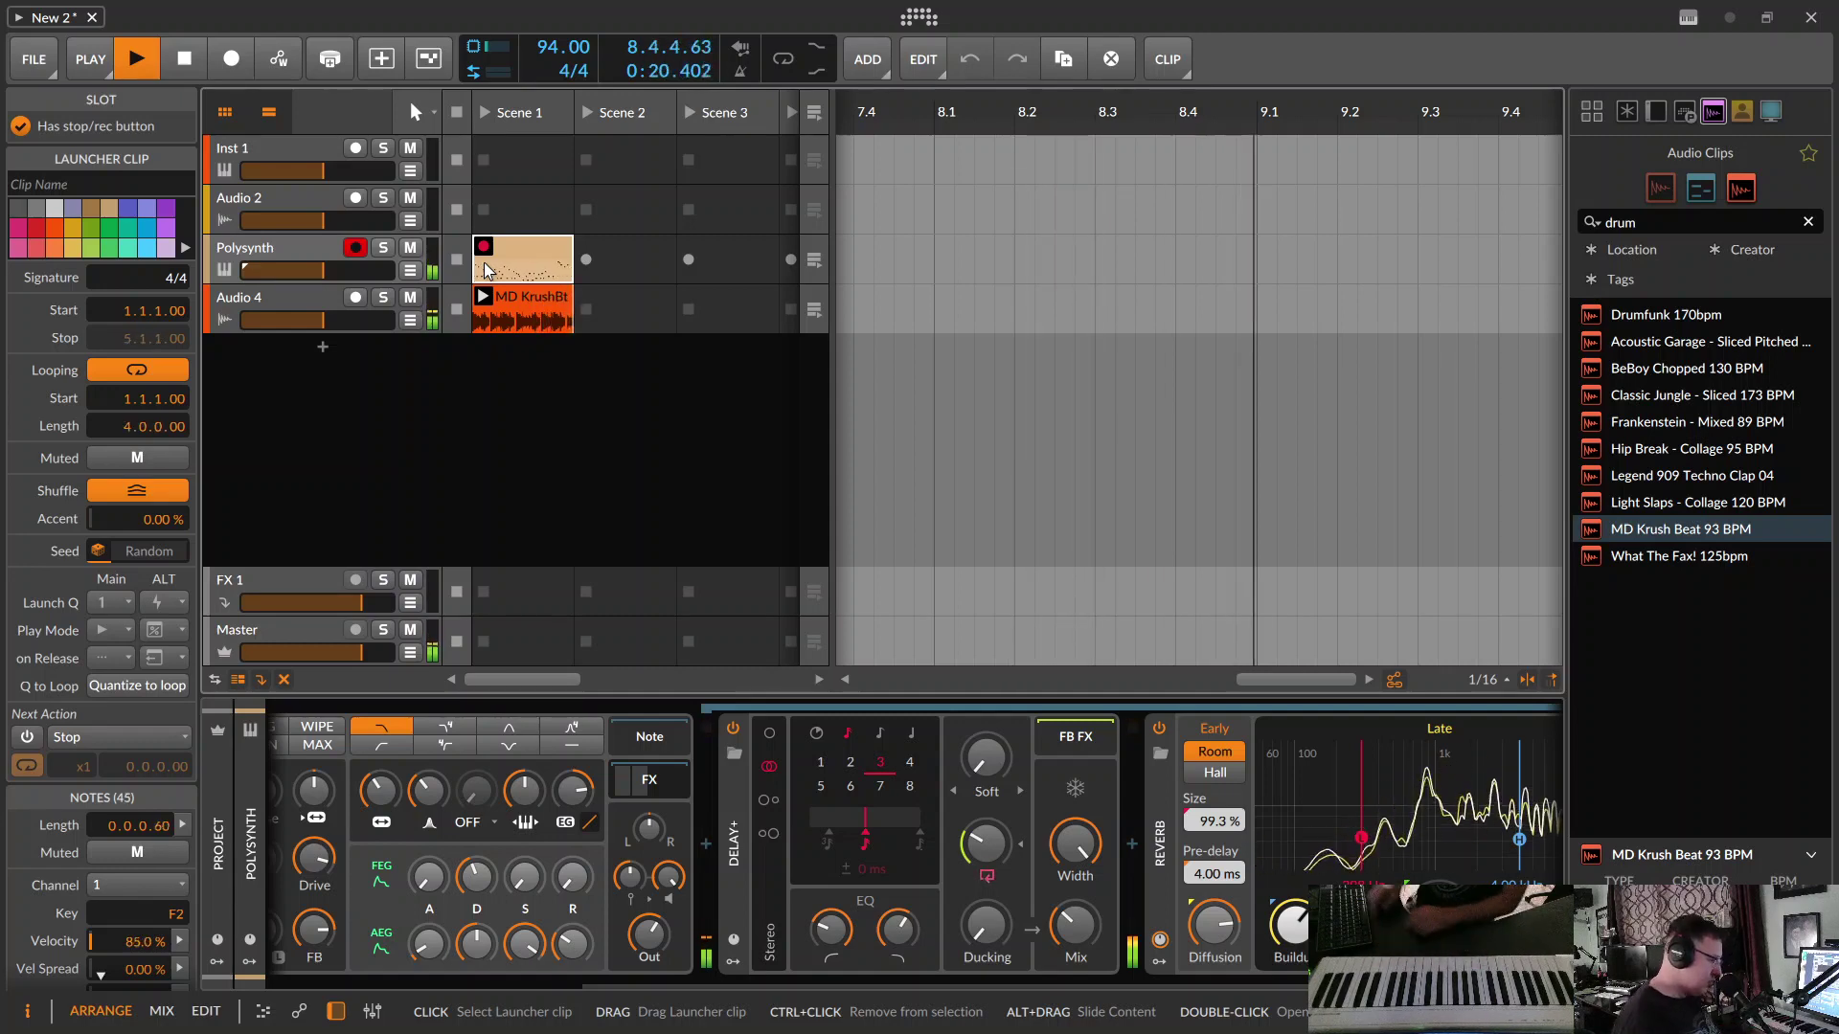
key("space")
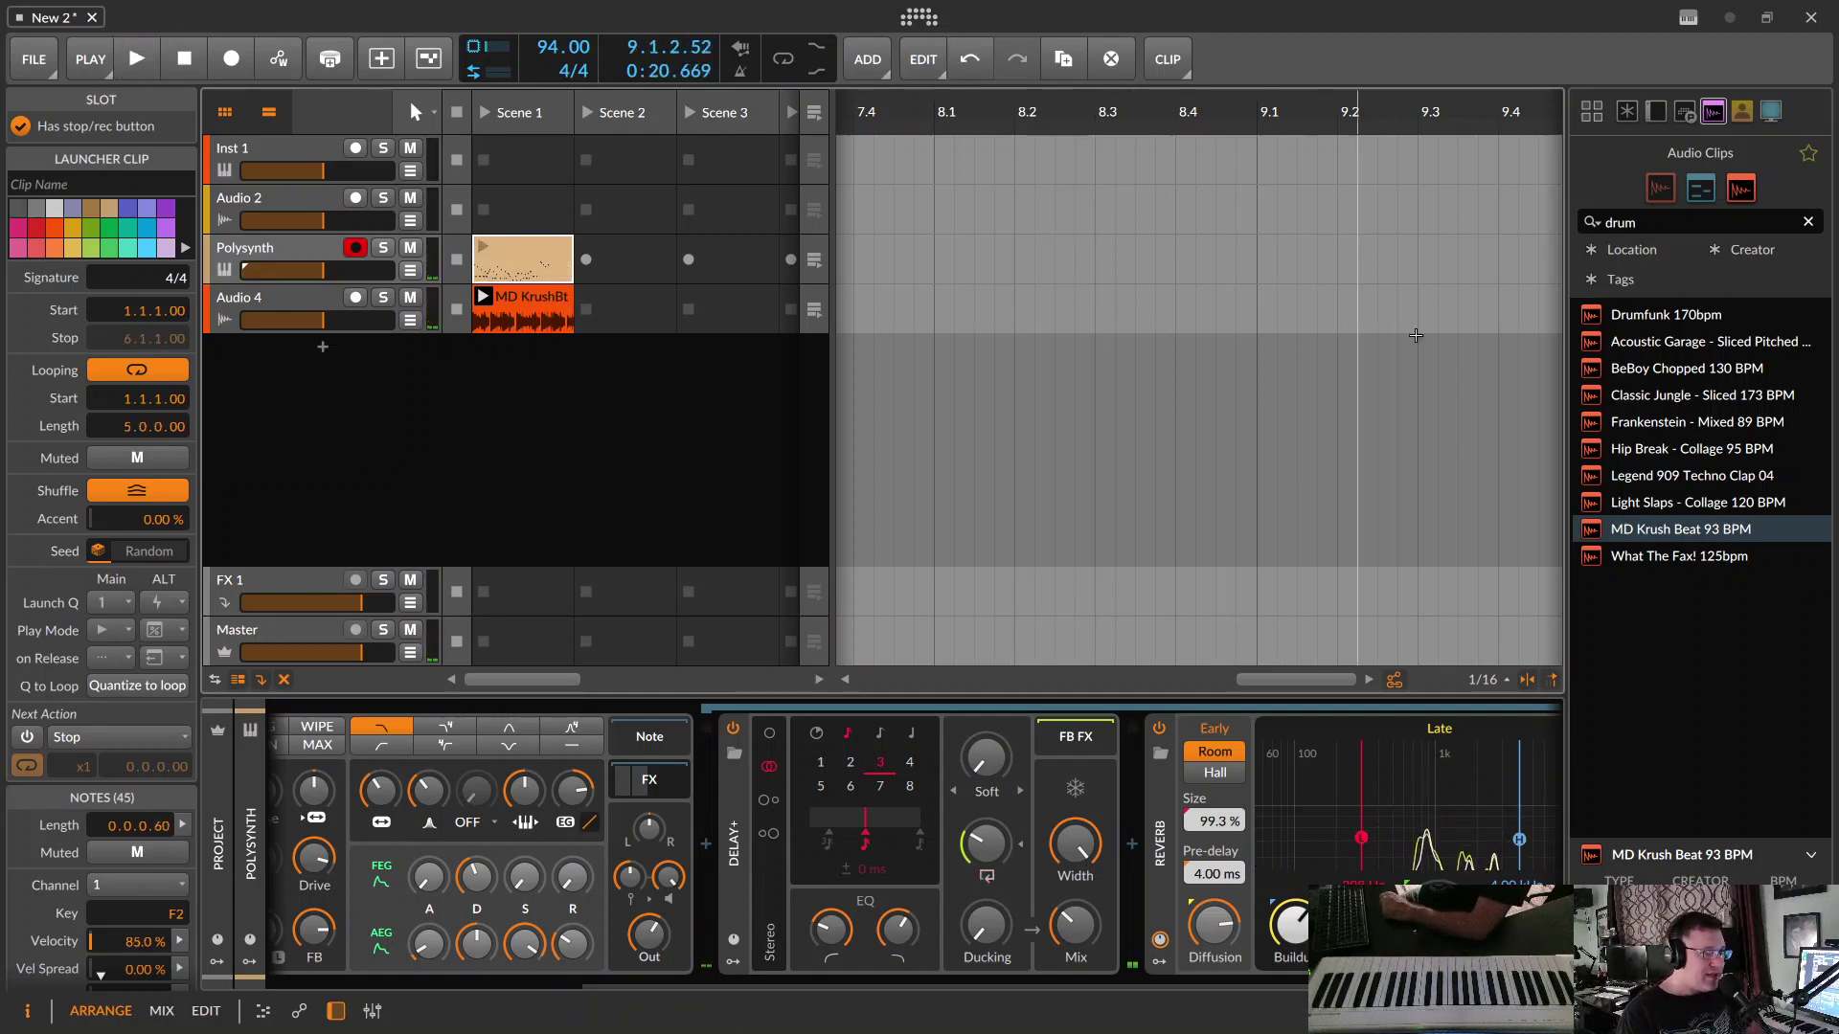
- Clear the Drum Loop filter so the browser searches everything
left_click(1626, 113)
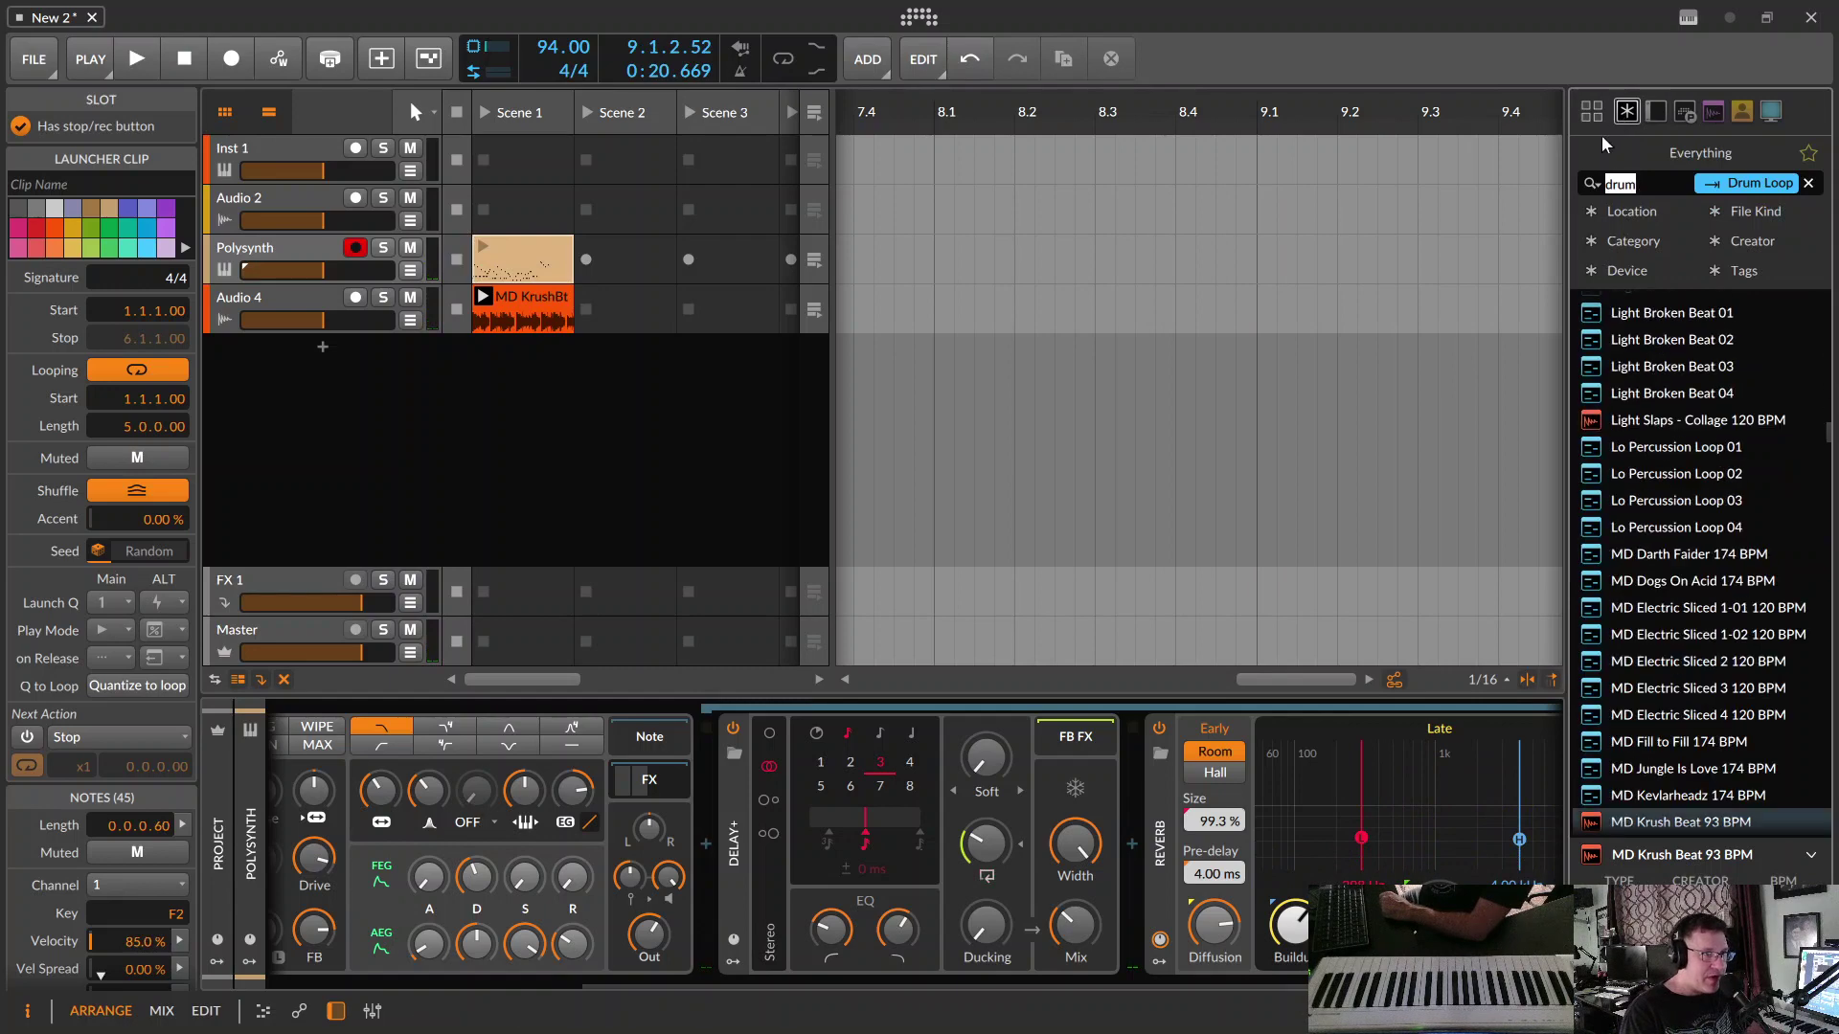
left_click(1600, 117)
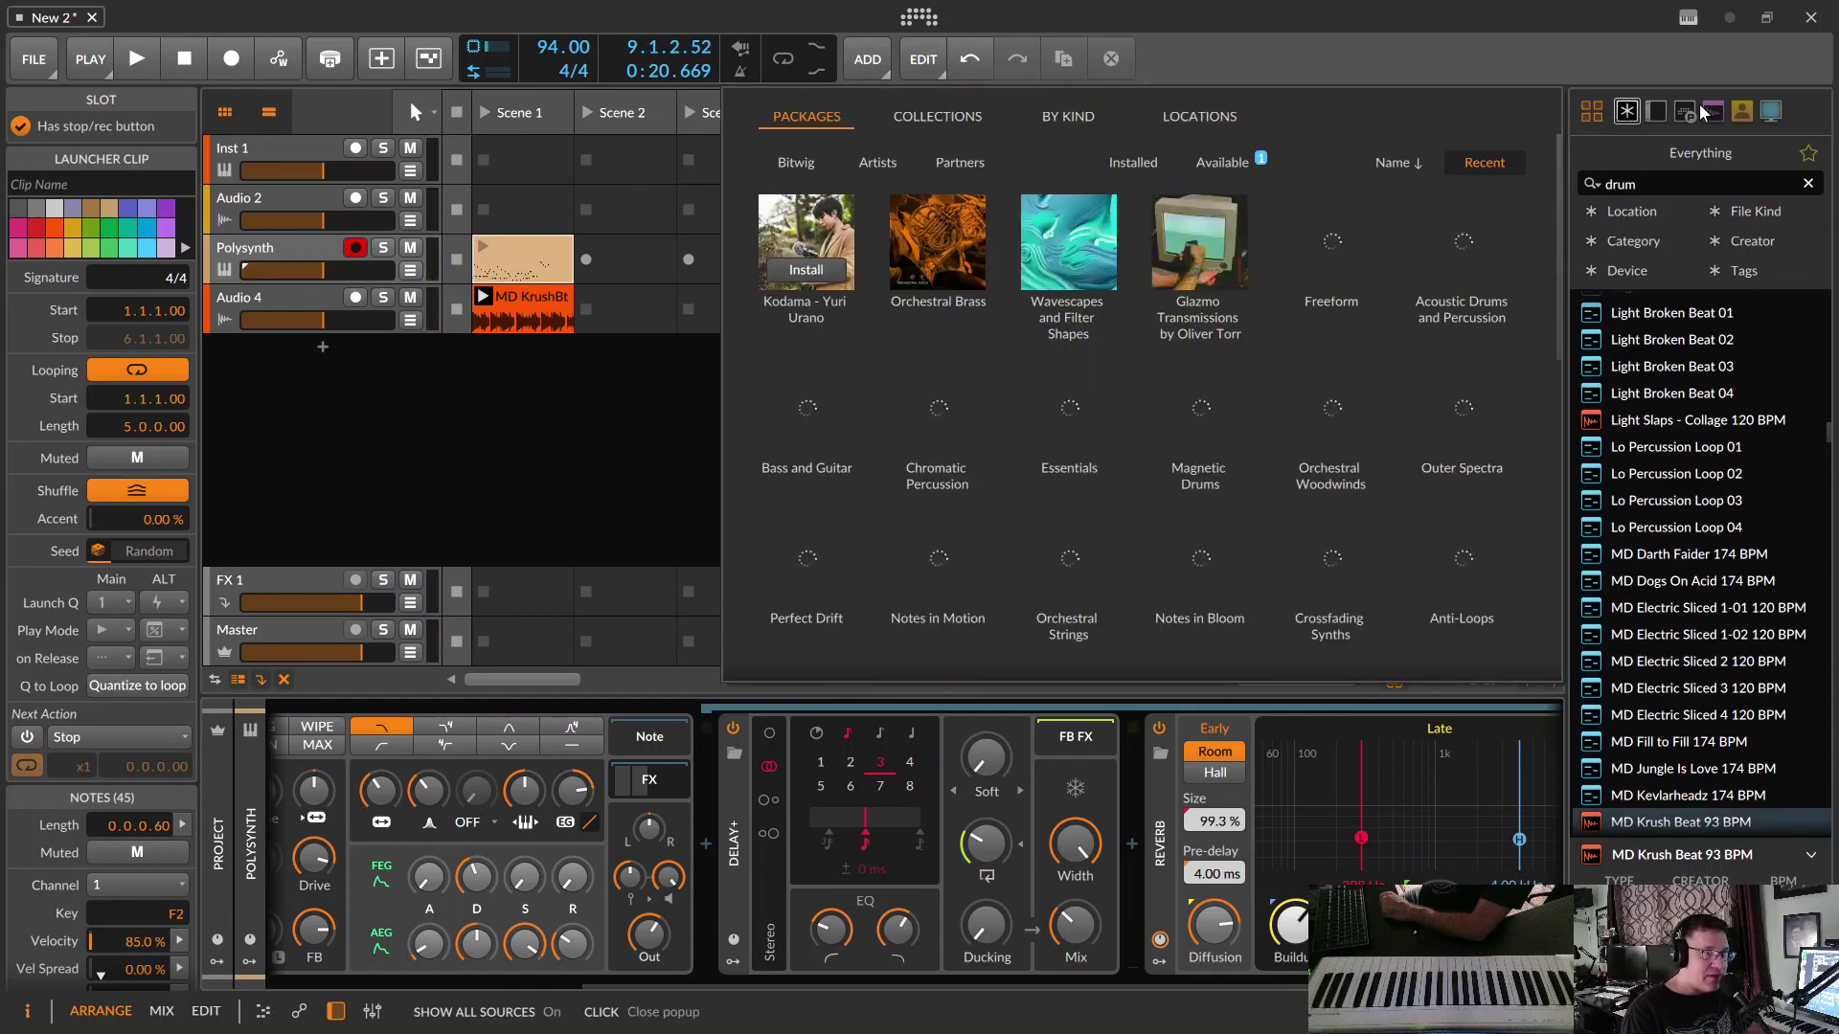
left_click(1625, 115)
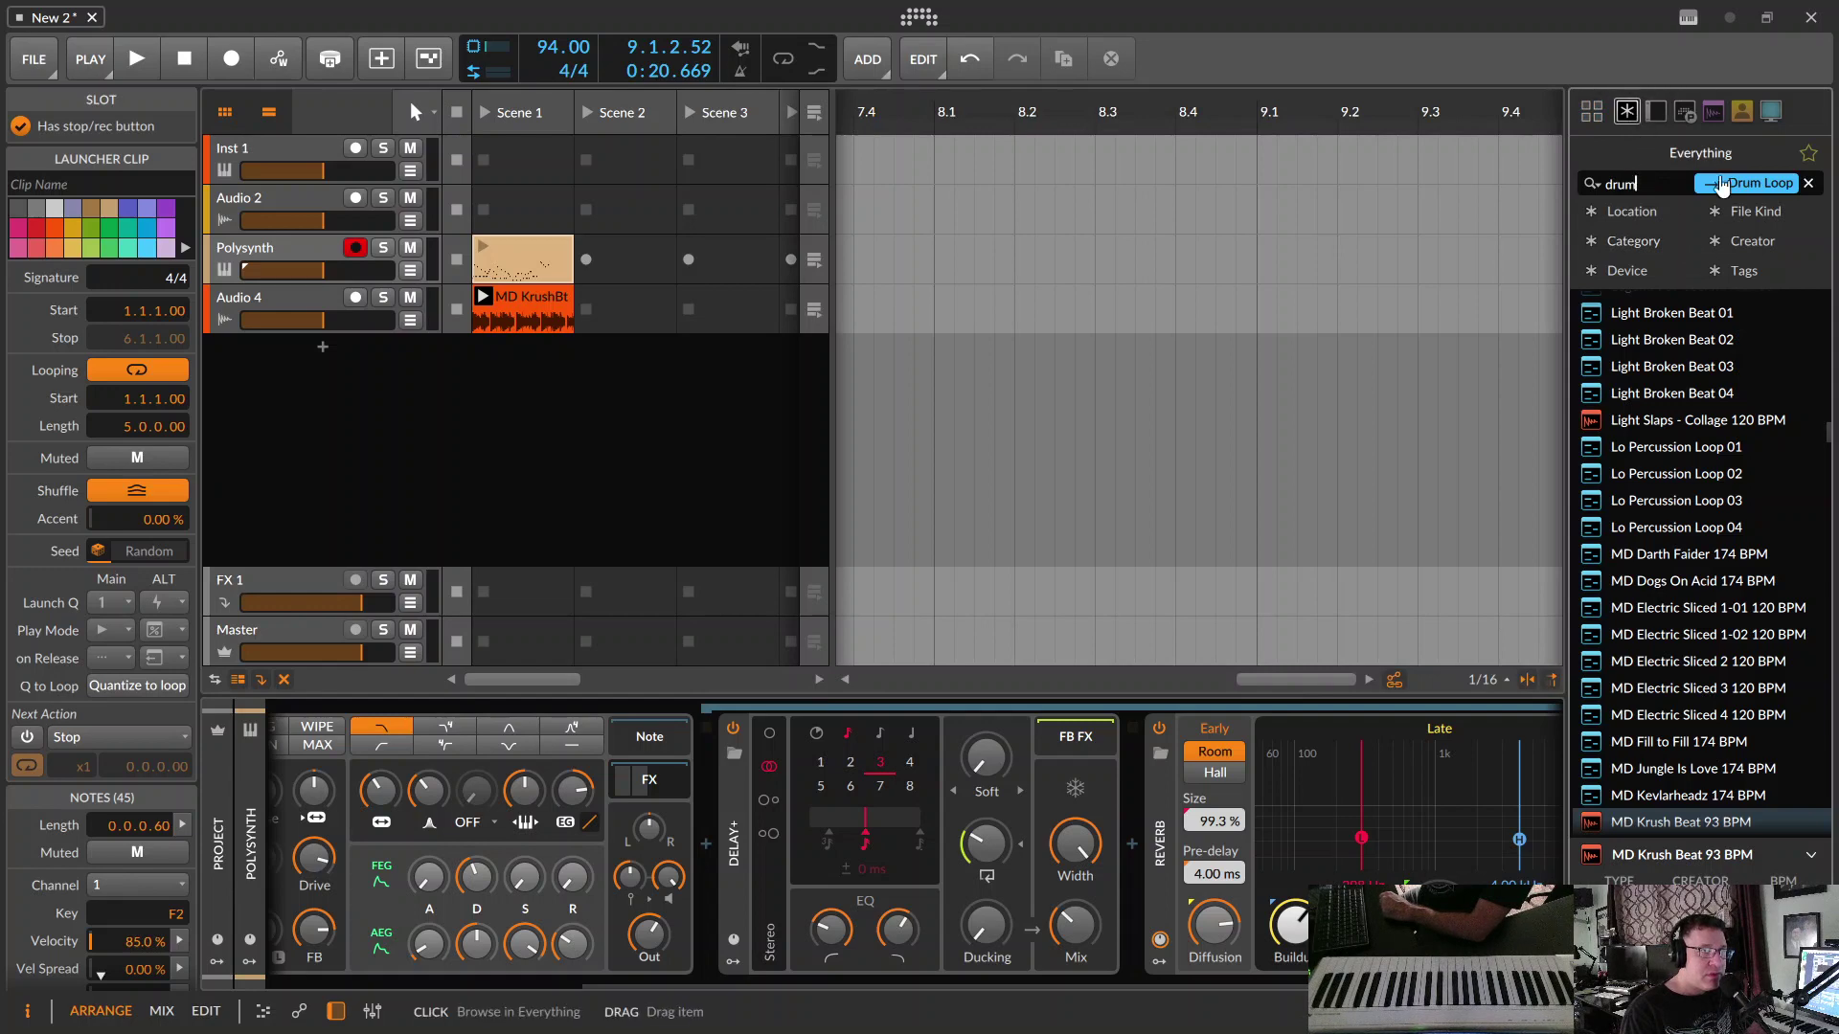
left_click(1807, 183)
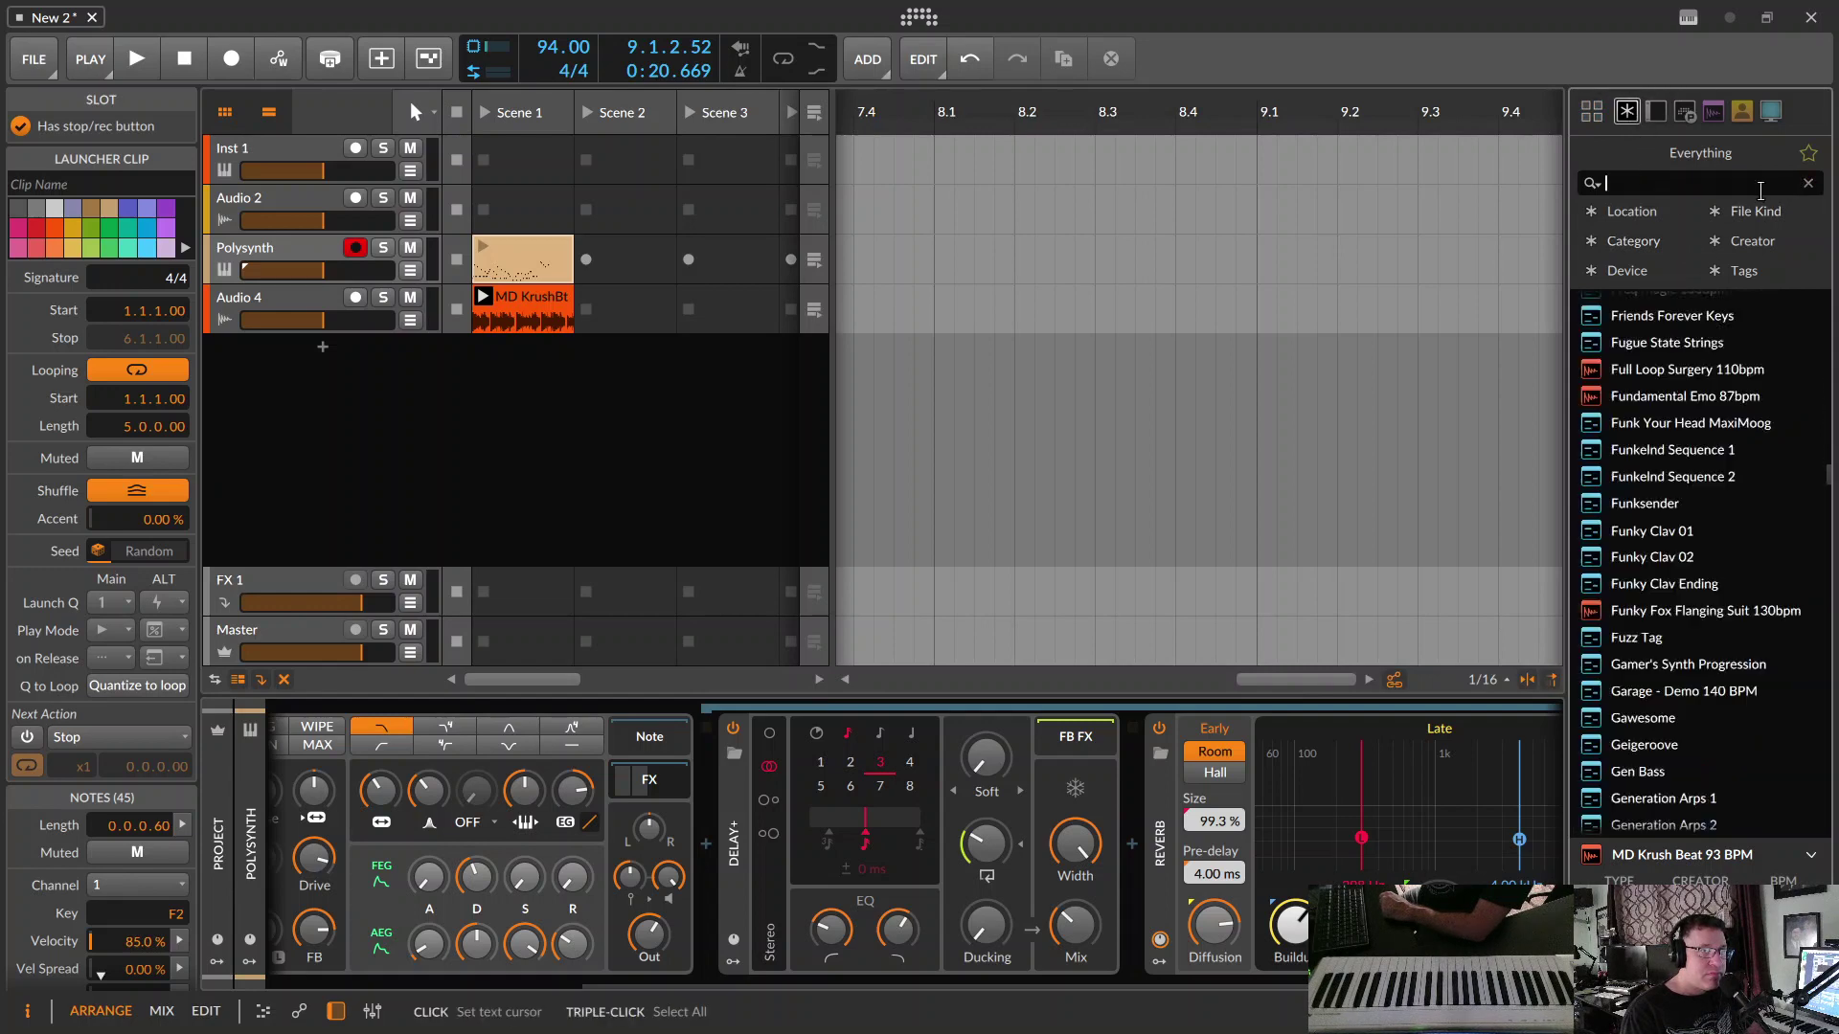
- Add Polysynth from the Instruments device list as a new armed track below Audio 4
left_click(1655, 112)
left_click(1673, 306)
scroll(1657, 524, "down", 5)
scroll(1643, 505, "up", 2)
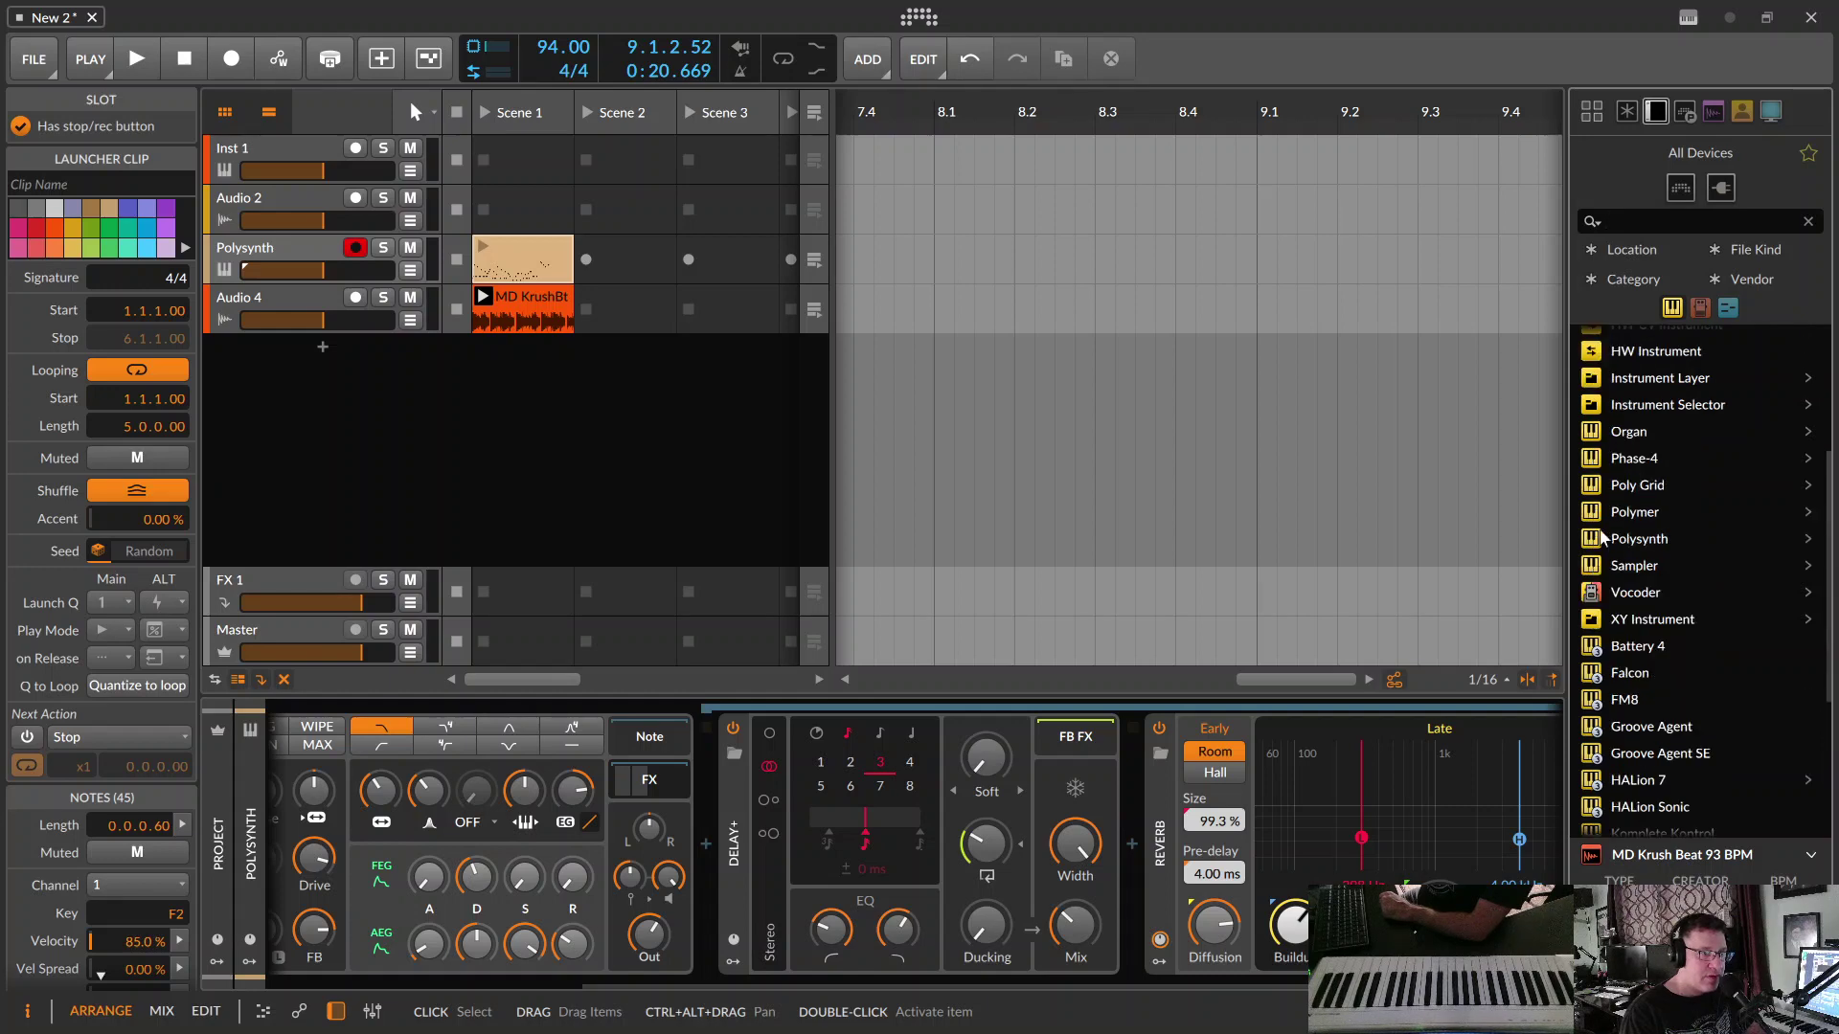
left_click_drag(1602, 538, 522, 446)
left_click_drag(501, 371, 497, 359)
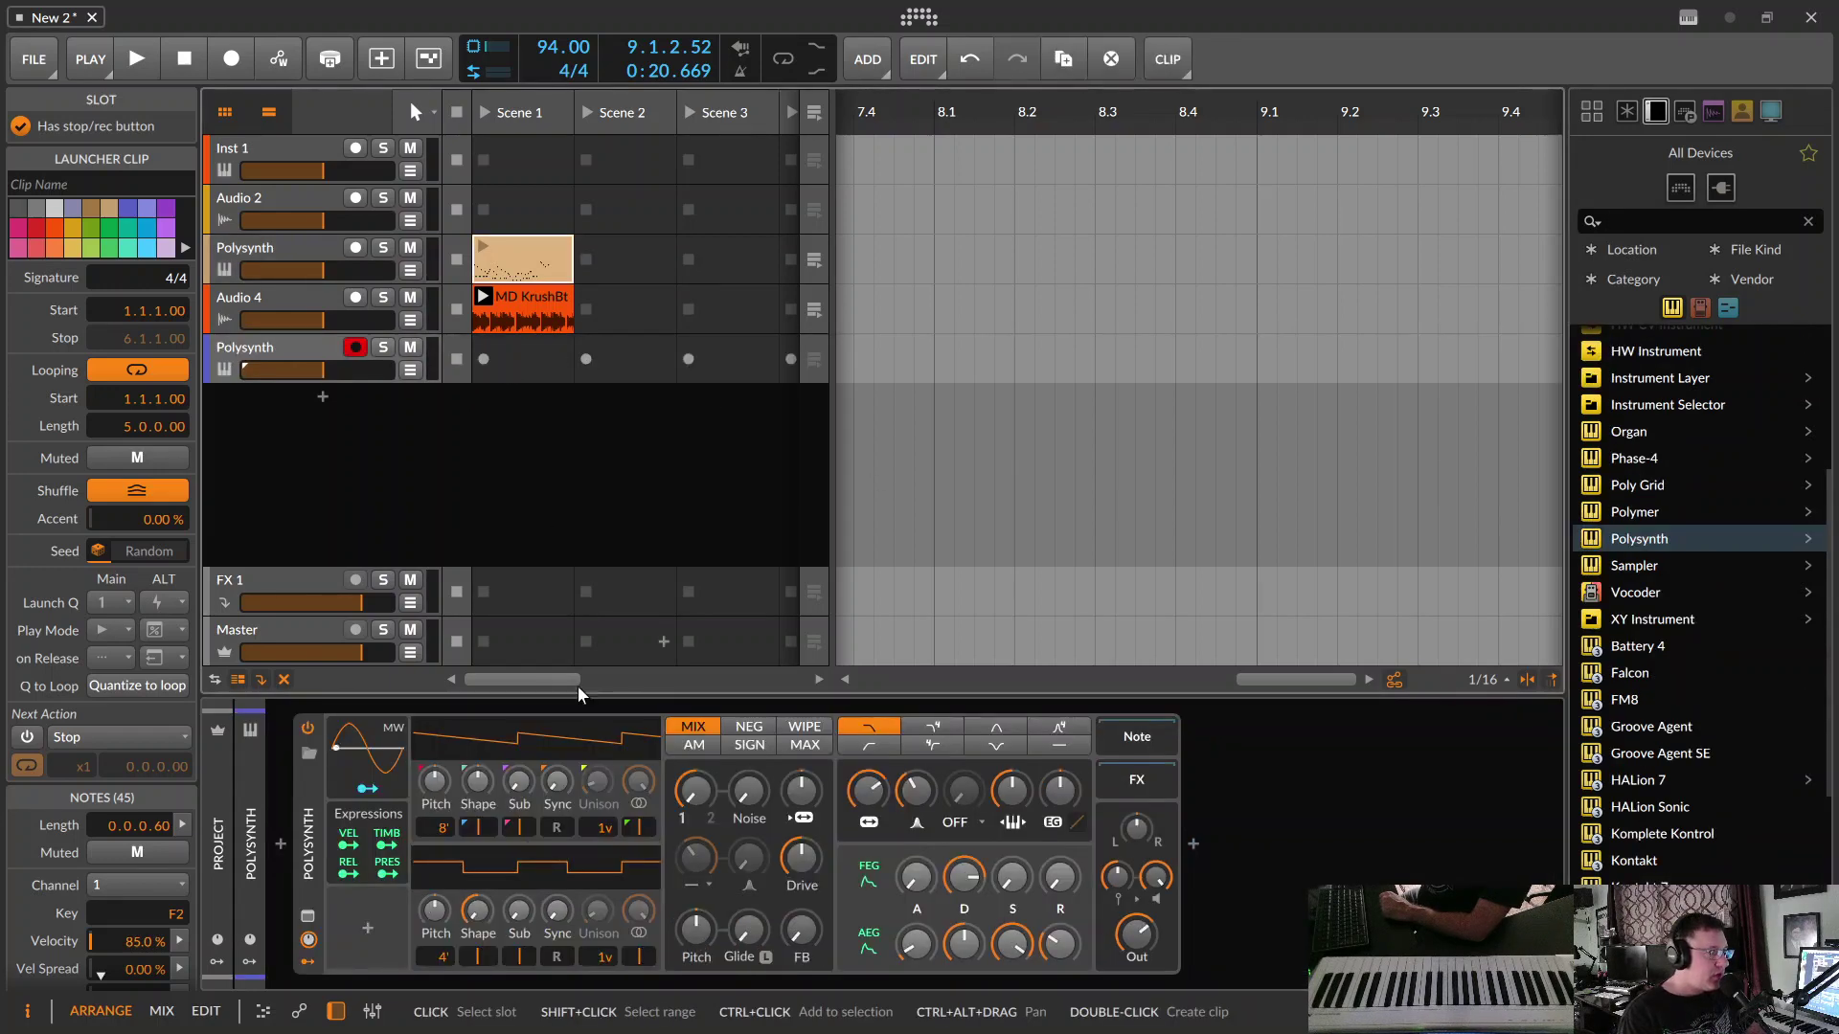
- Filter the new Polysynth's presets to the Synth Bass category
left_click(309, 755)
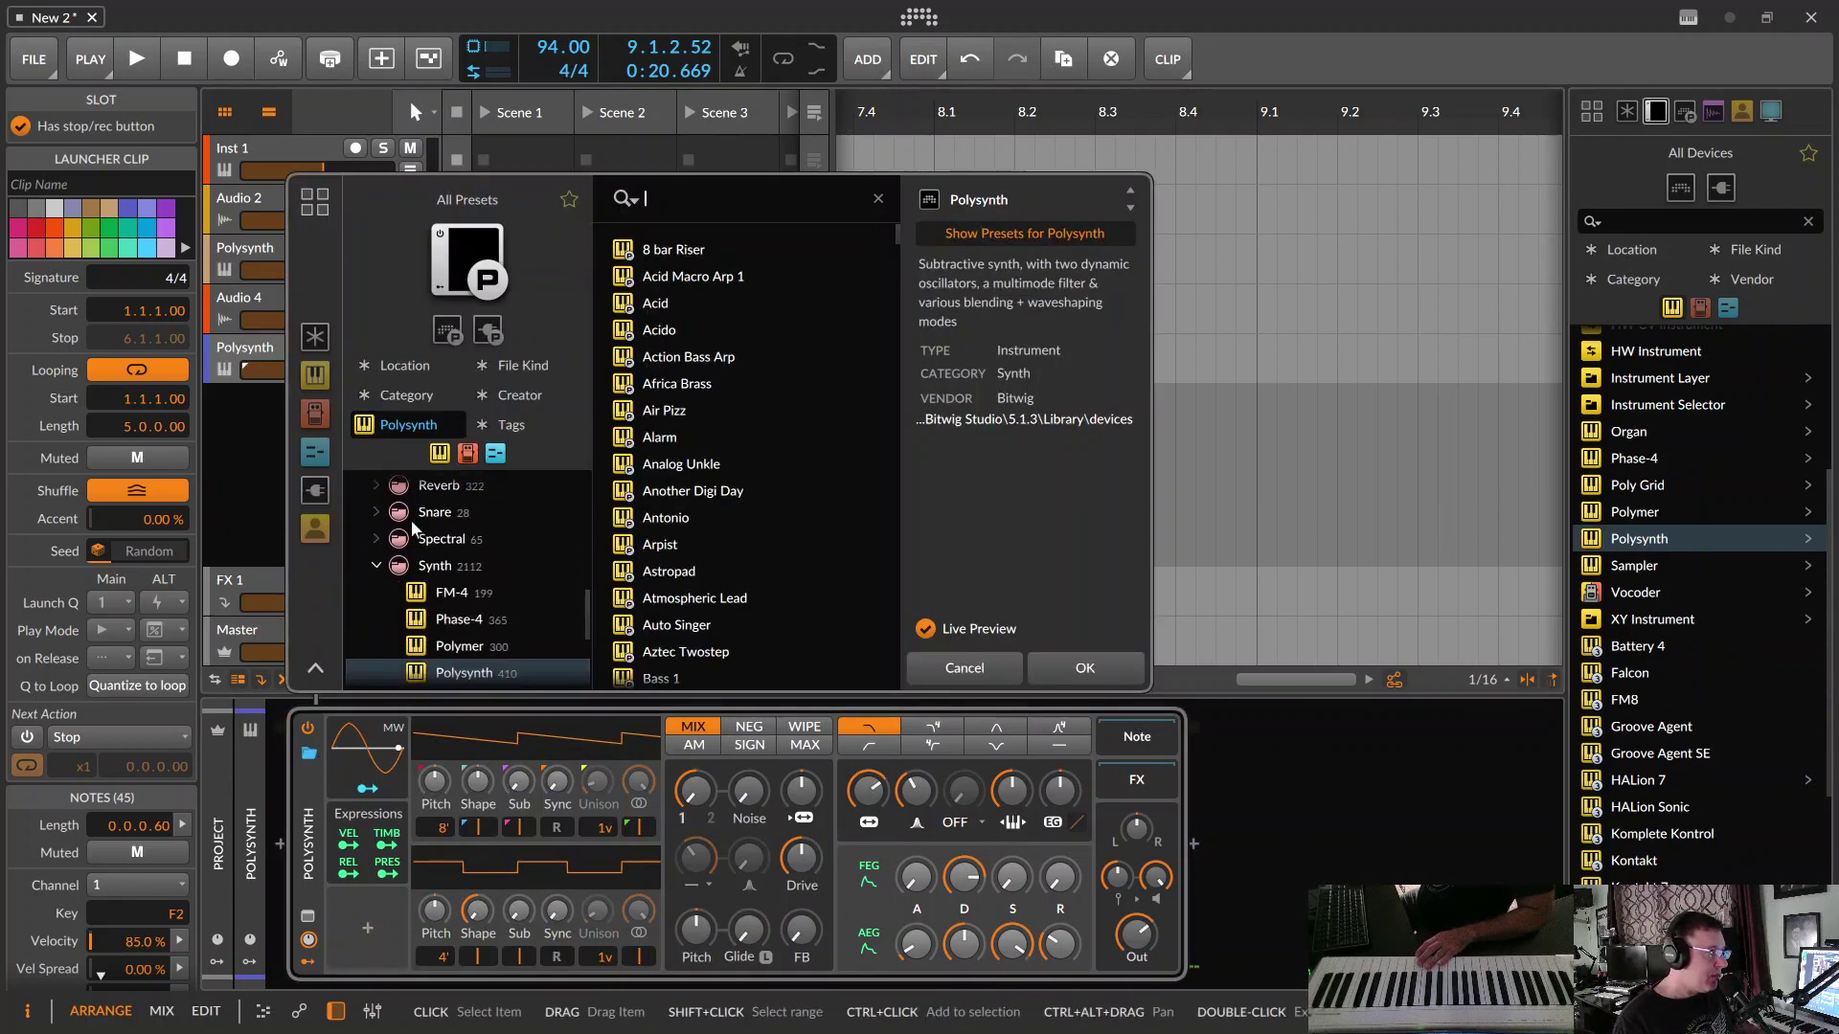
left_click(388, 396)
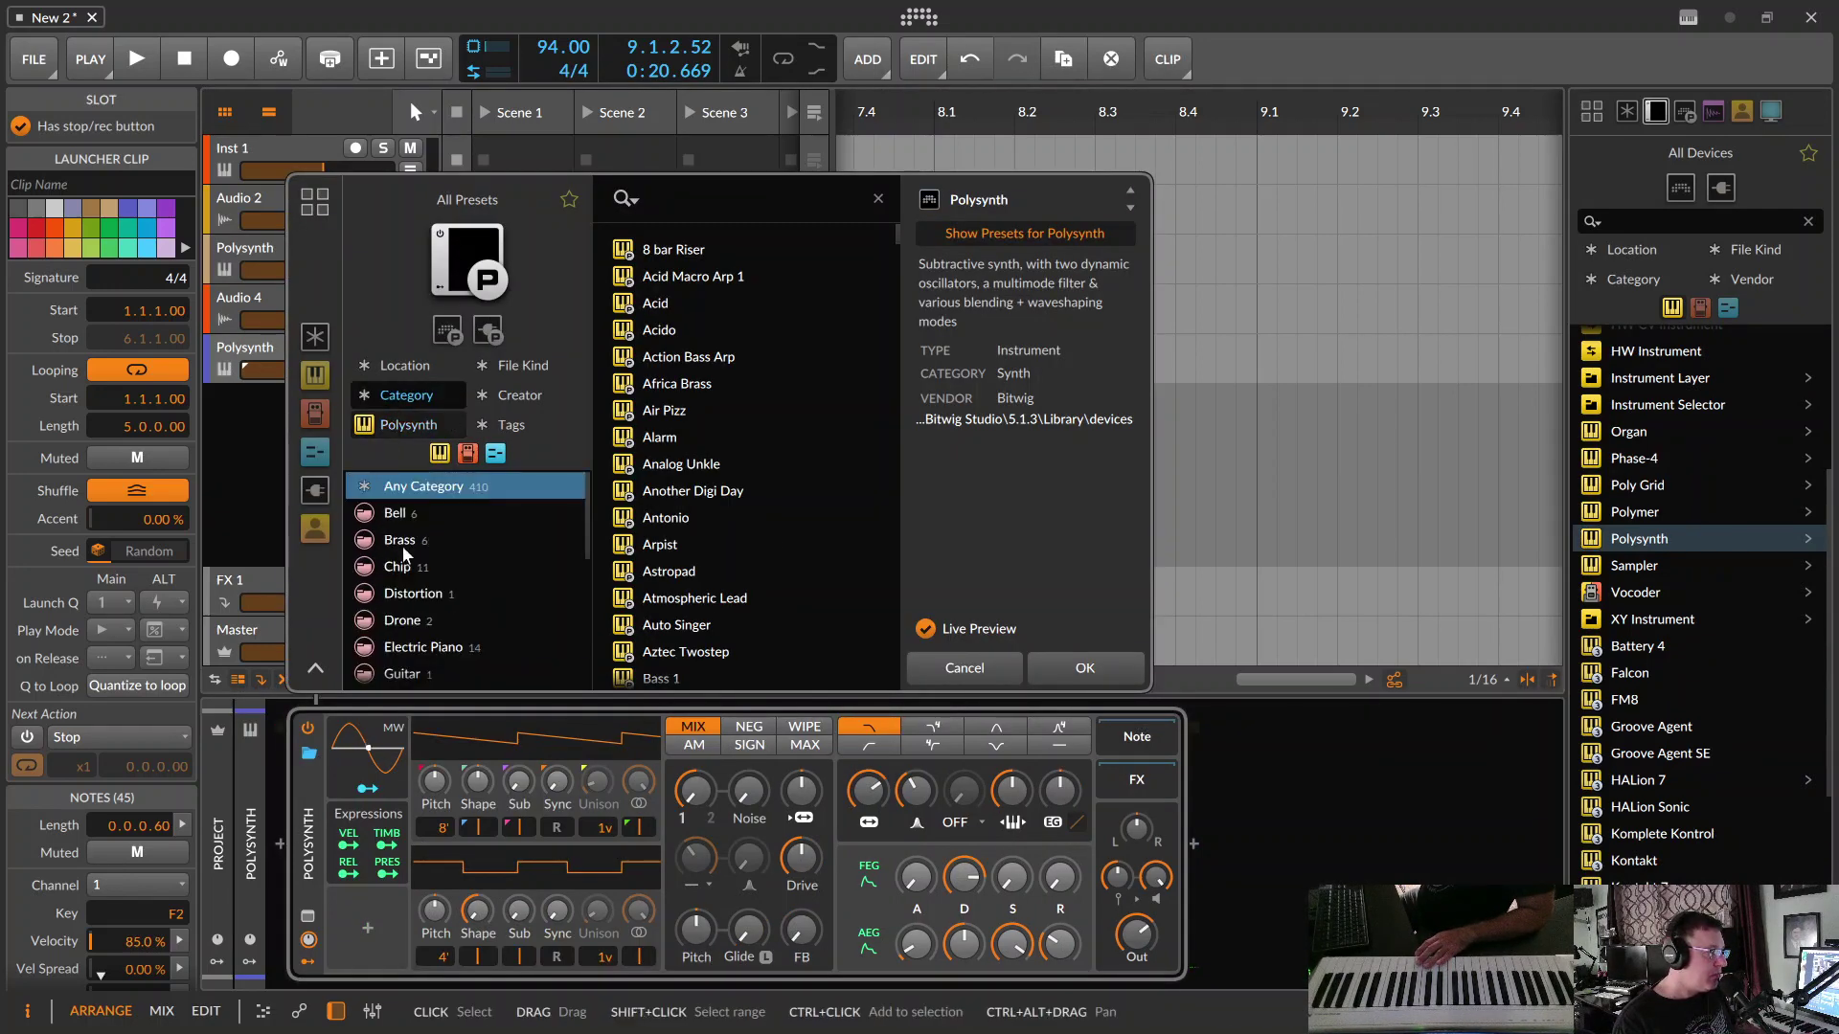
scroll(403, 559, "down", 5)
left_click(414, 649)
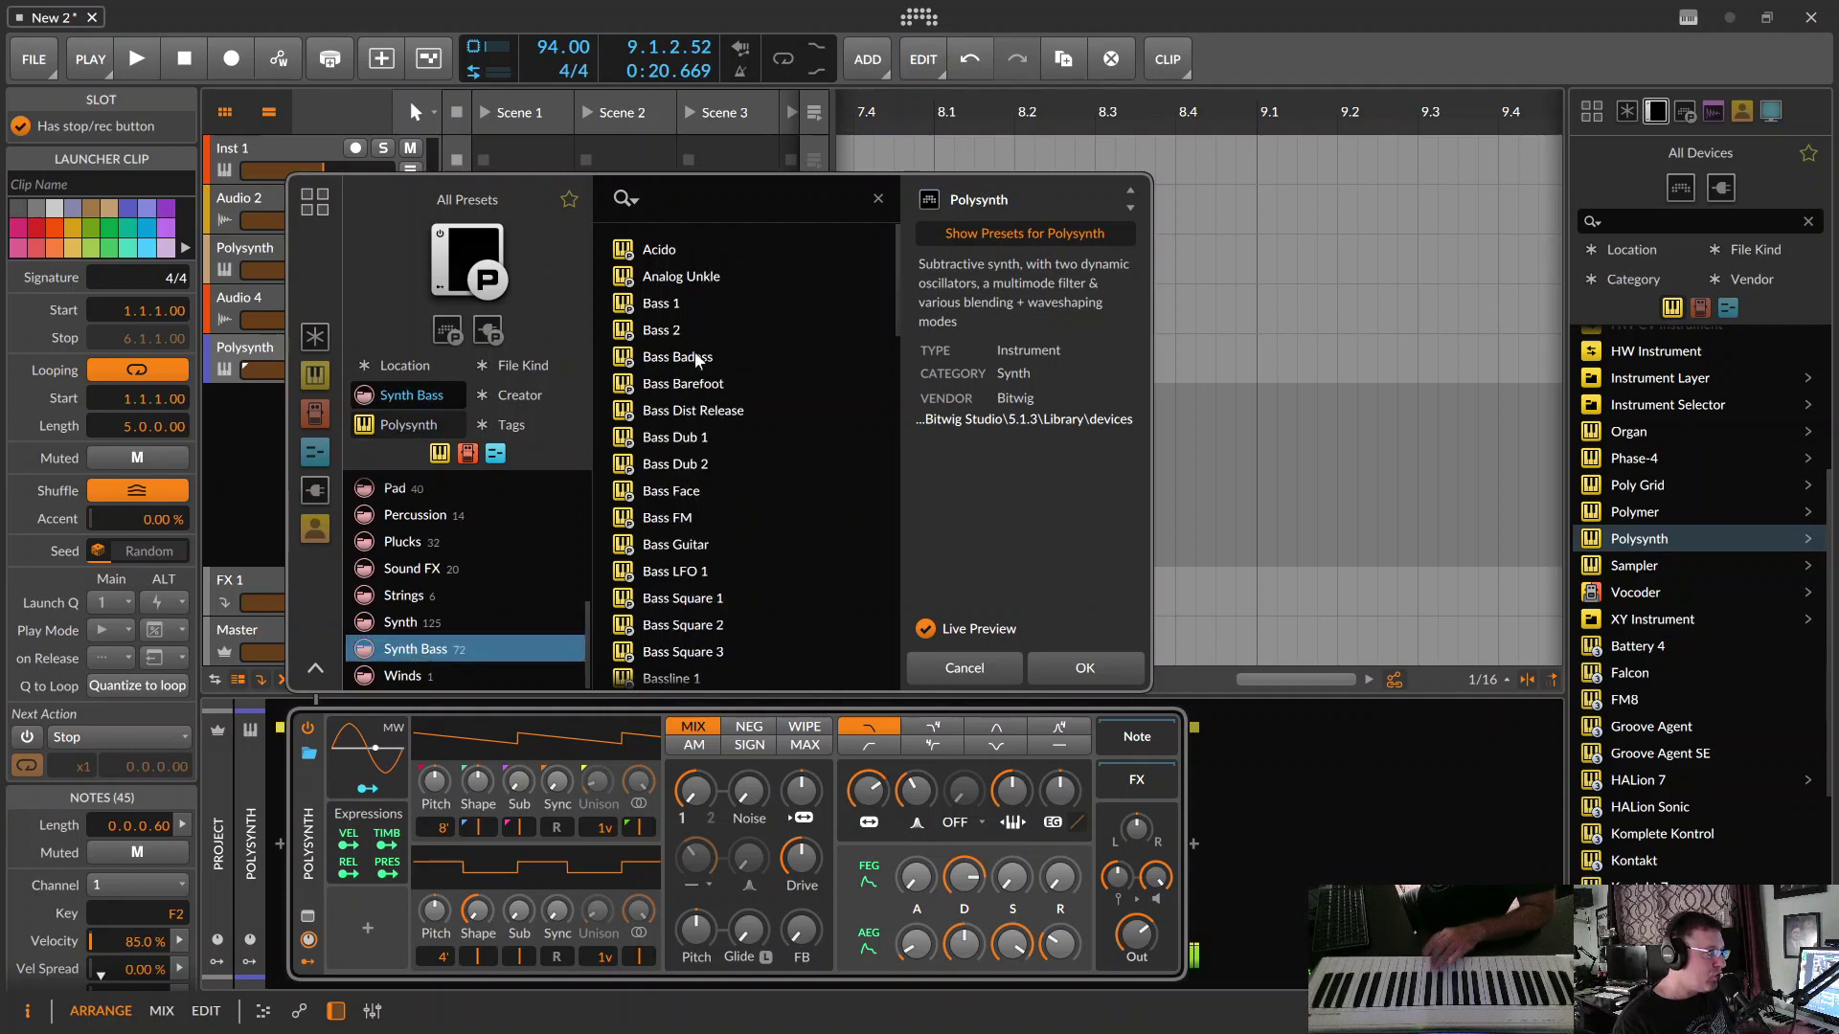
- Audition the Synth Bass presets from Bass 2 to Bass Square 1, then keep Bass Square 2
left_click(688, 332)
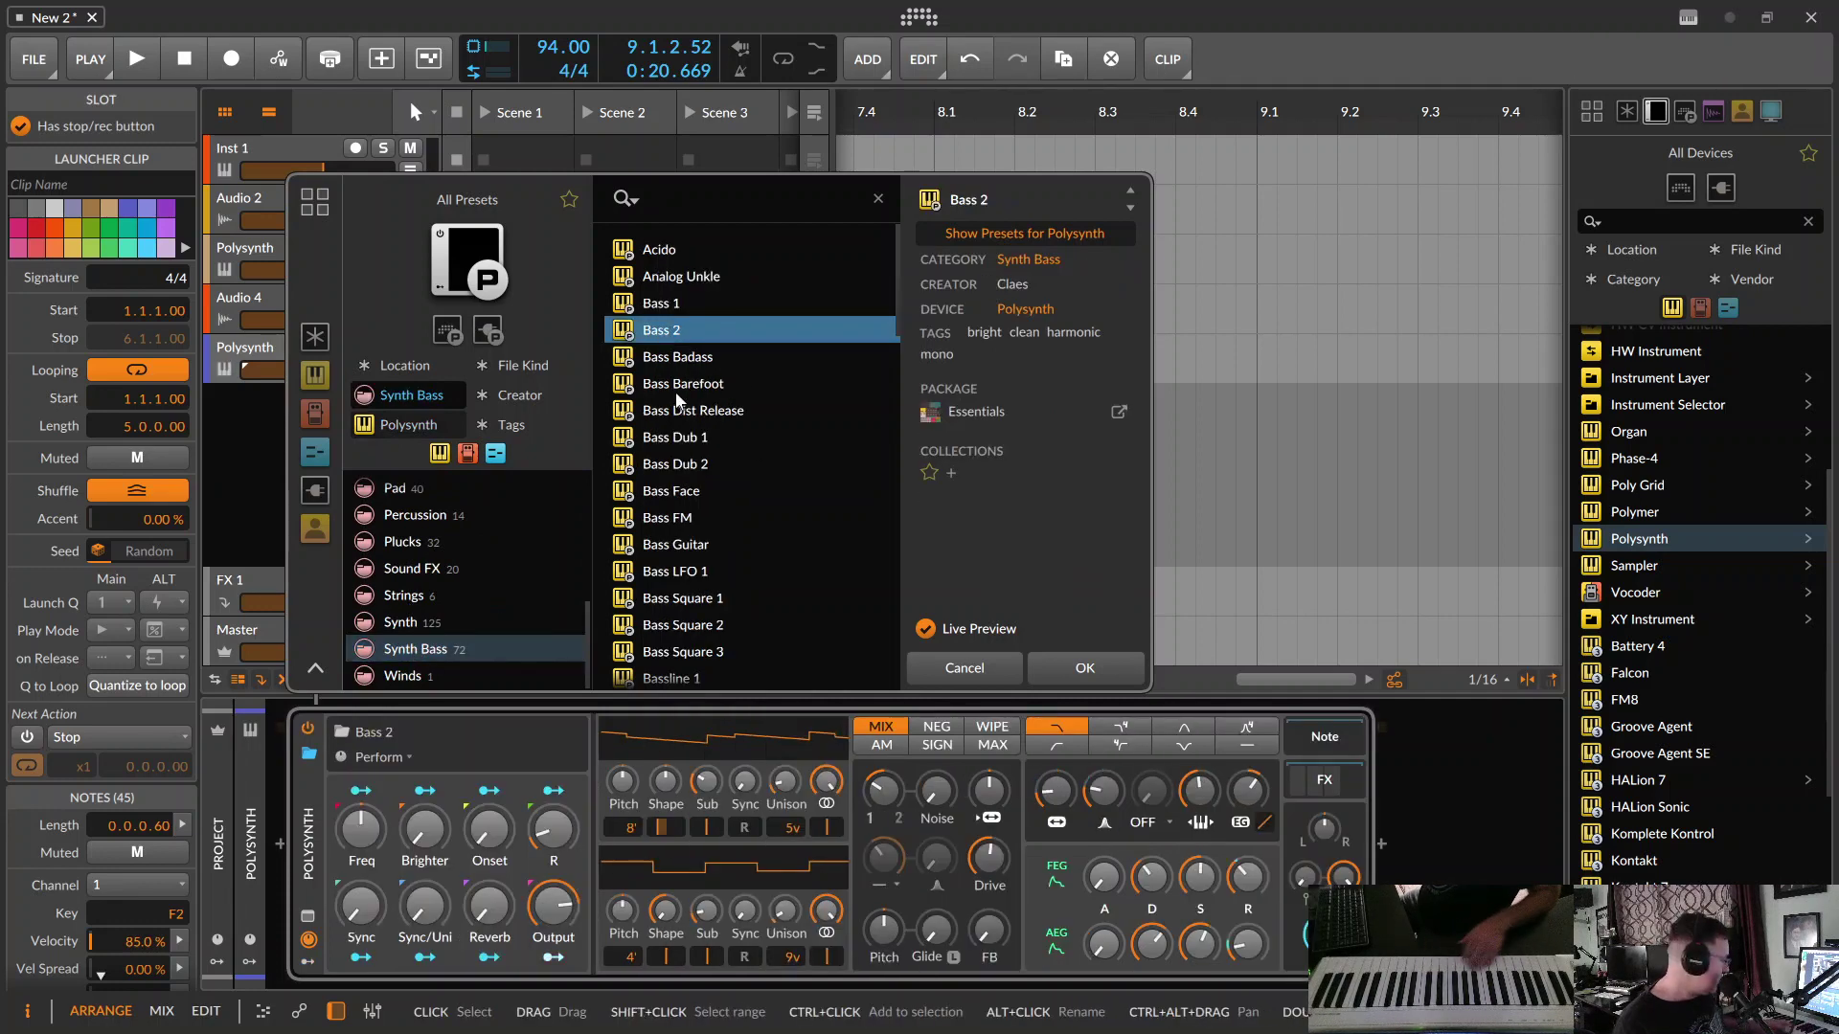
left_click(681, 362)
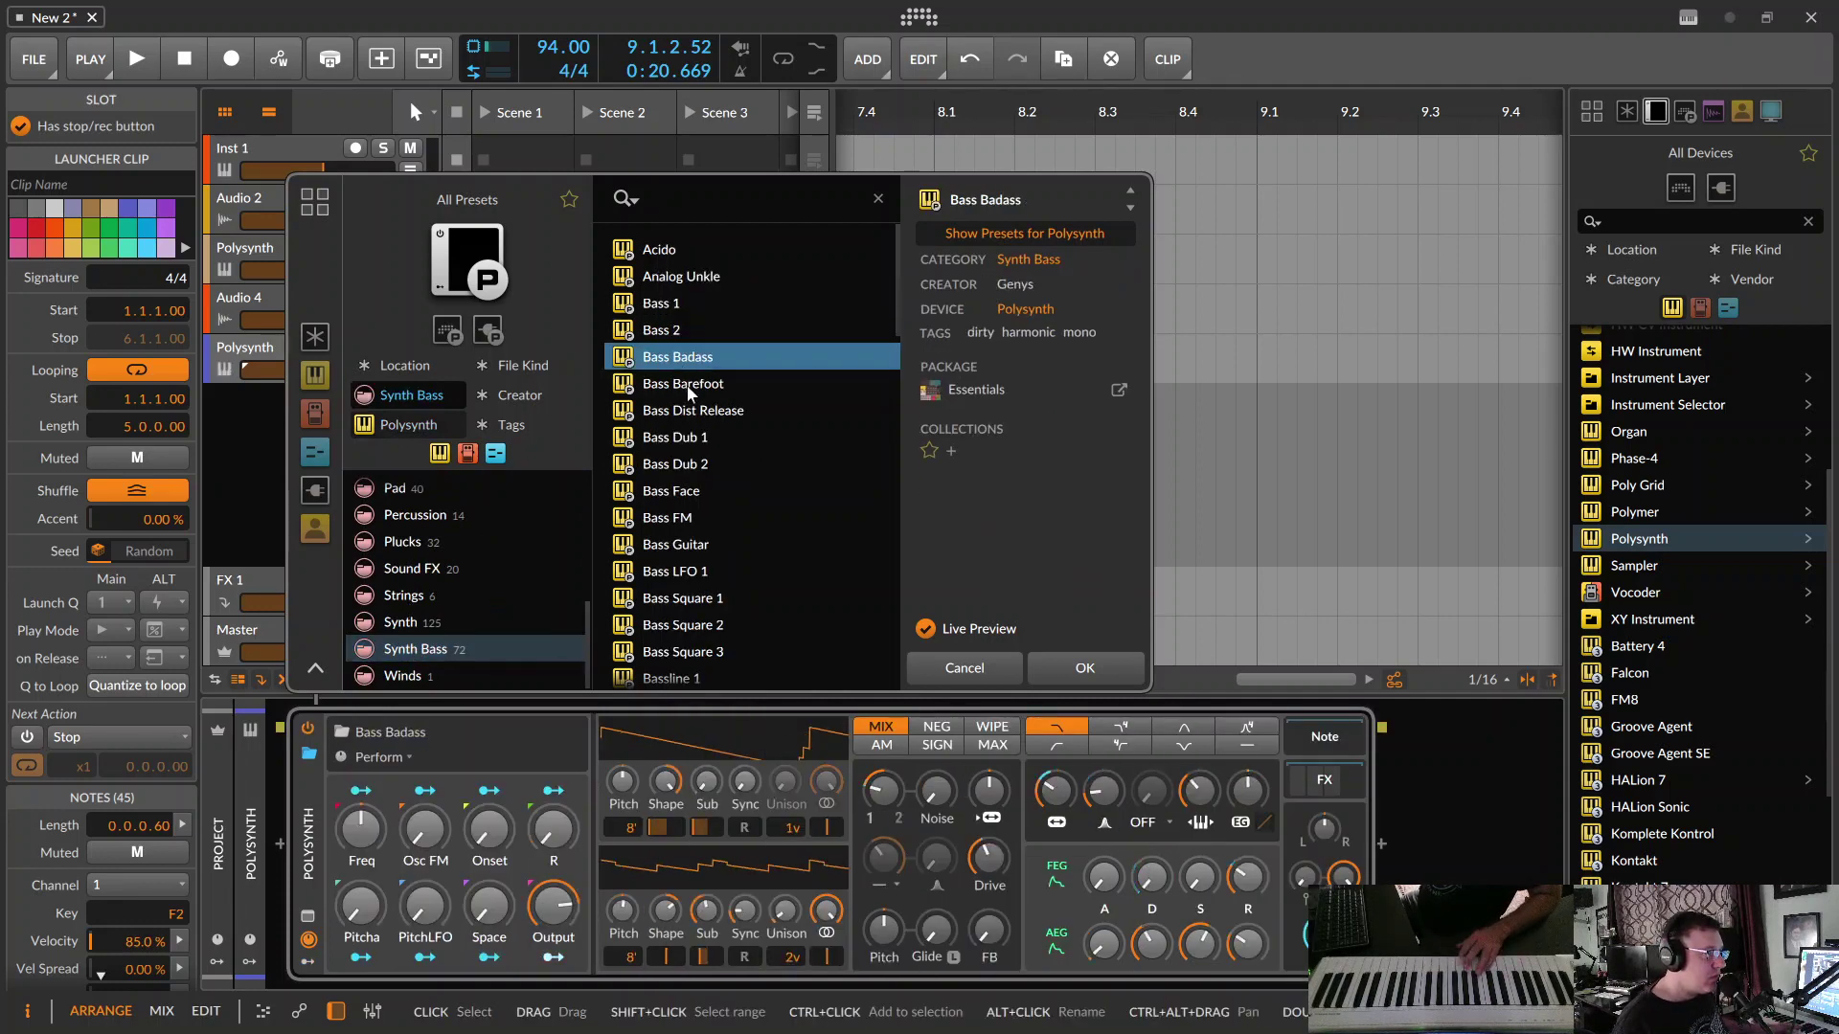
left_click(687, 385)
left_click(697, 410)
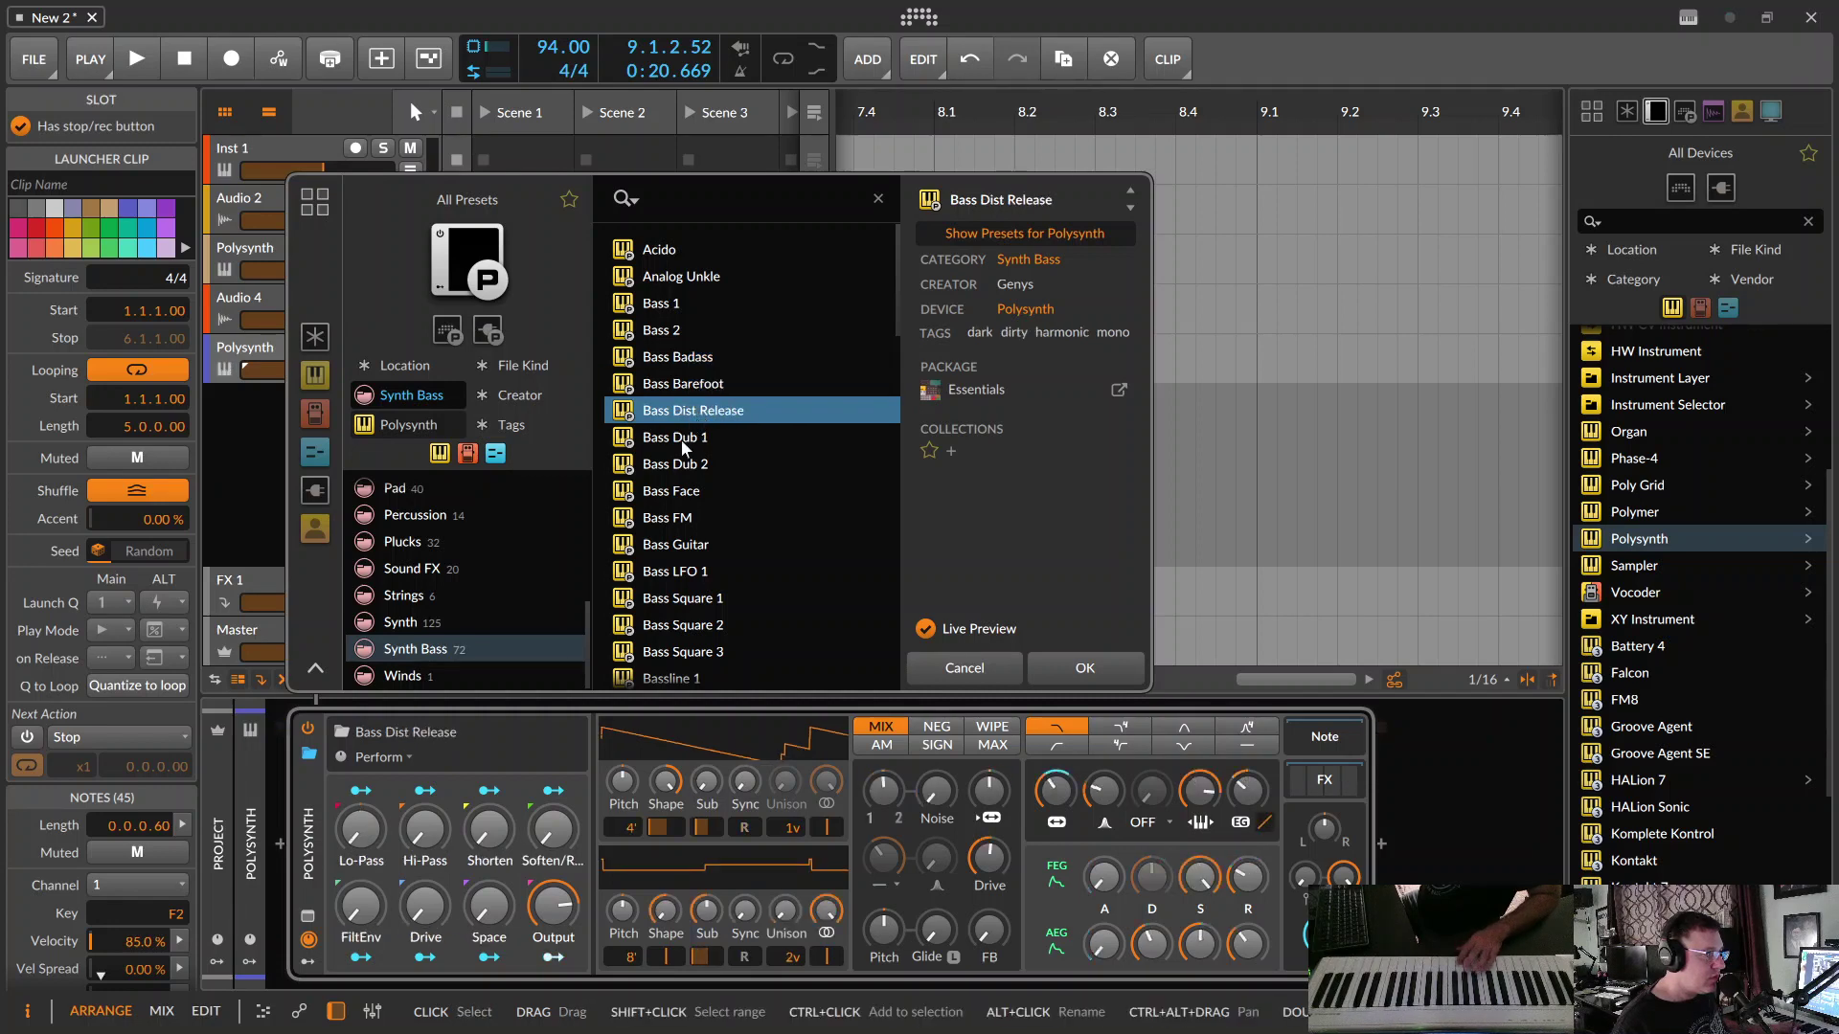
left_click(686, 439)
left_click(685, 463)
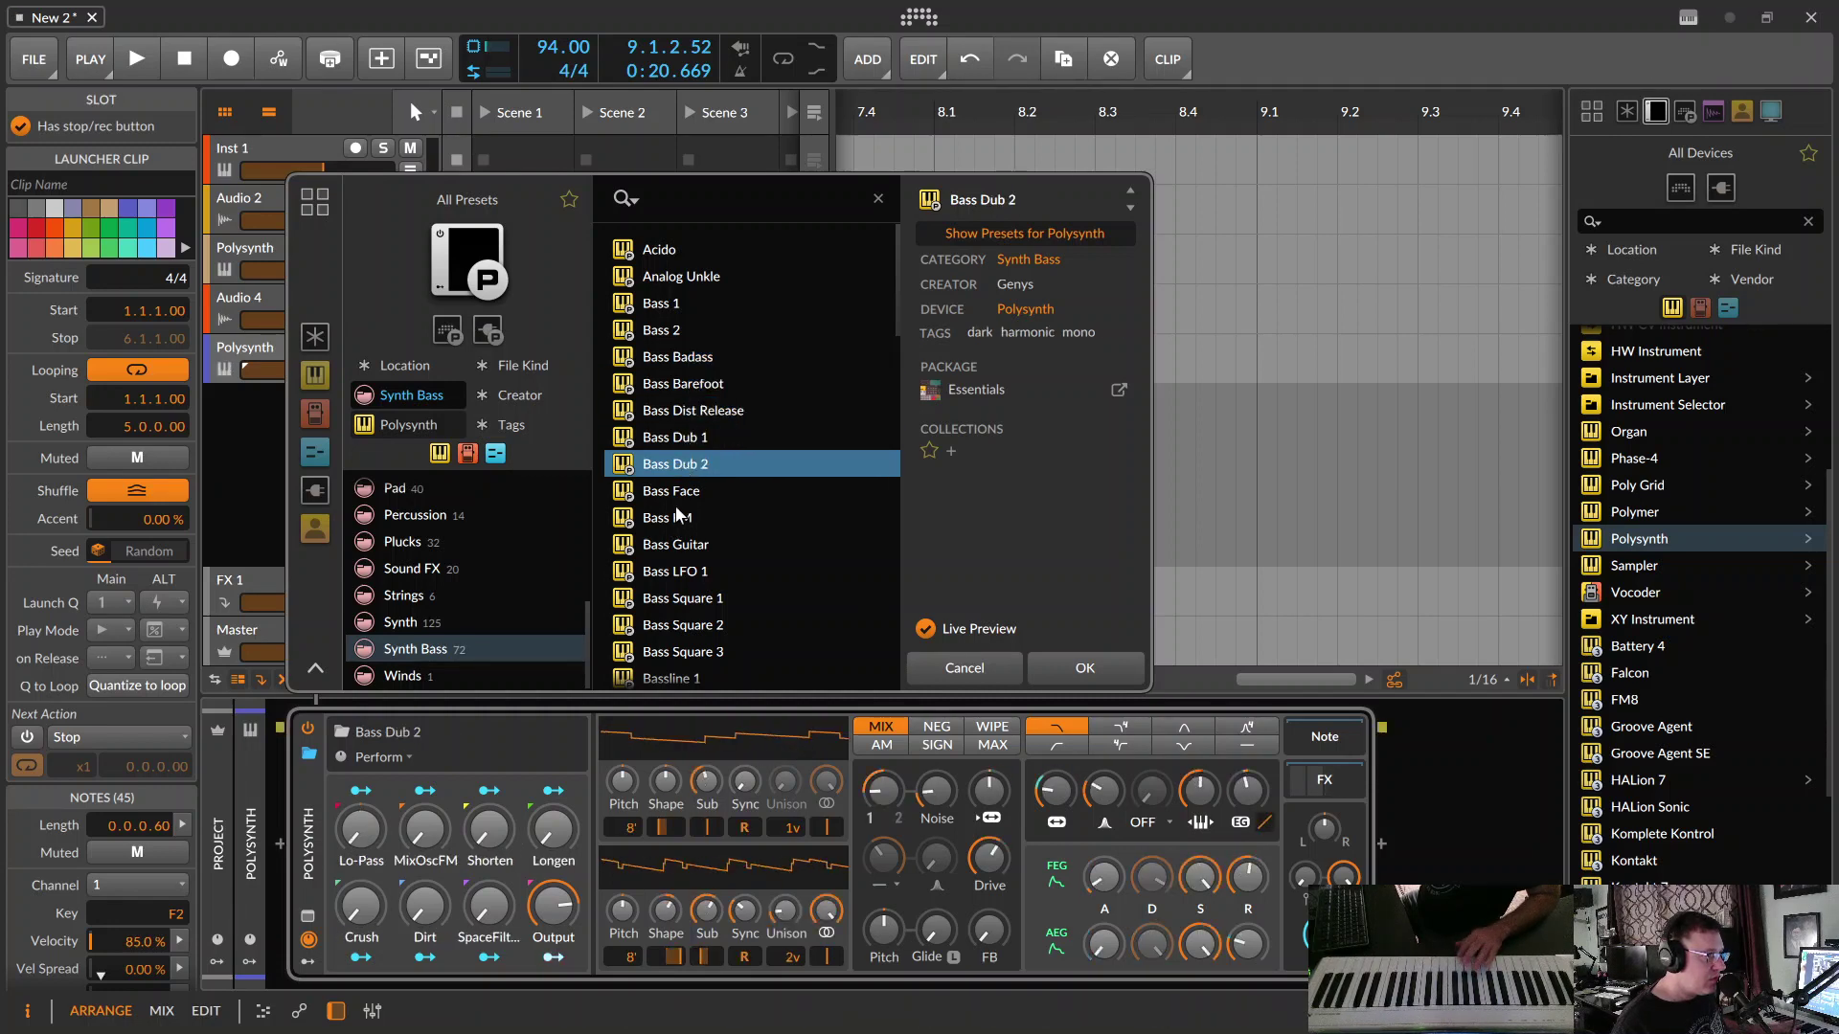
left_click(684, 493)
left_click(683, 522)
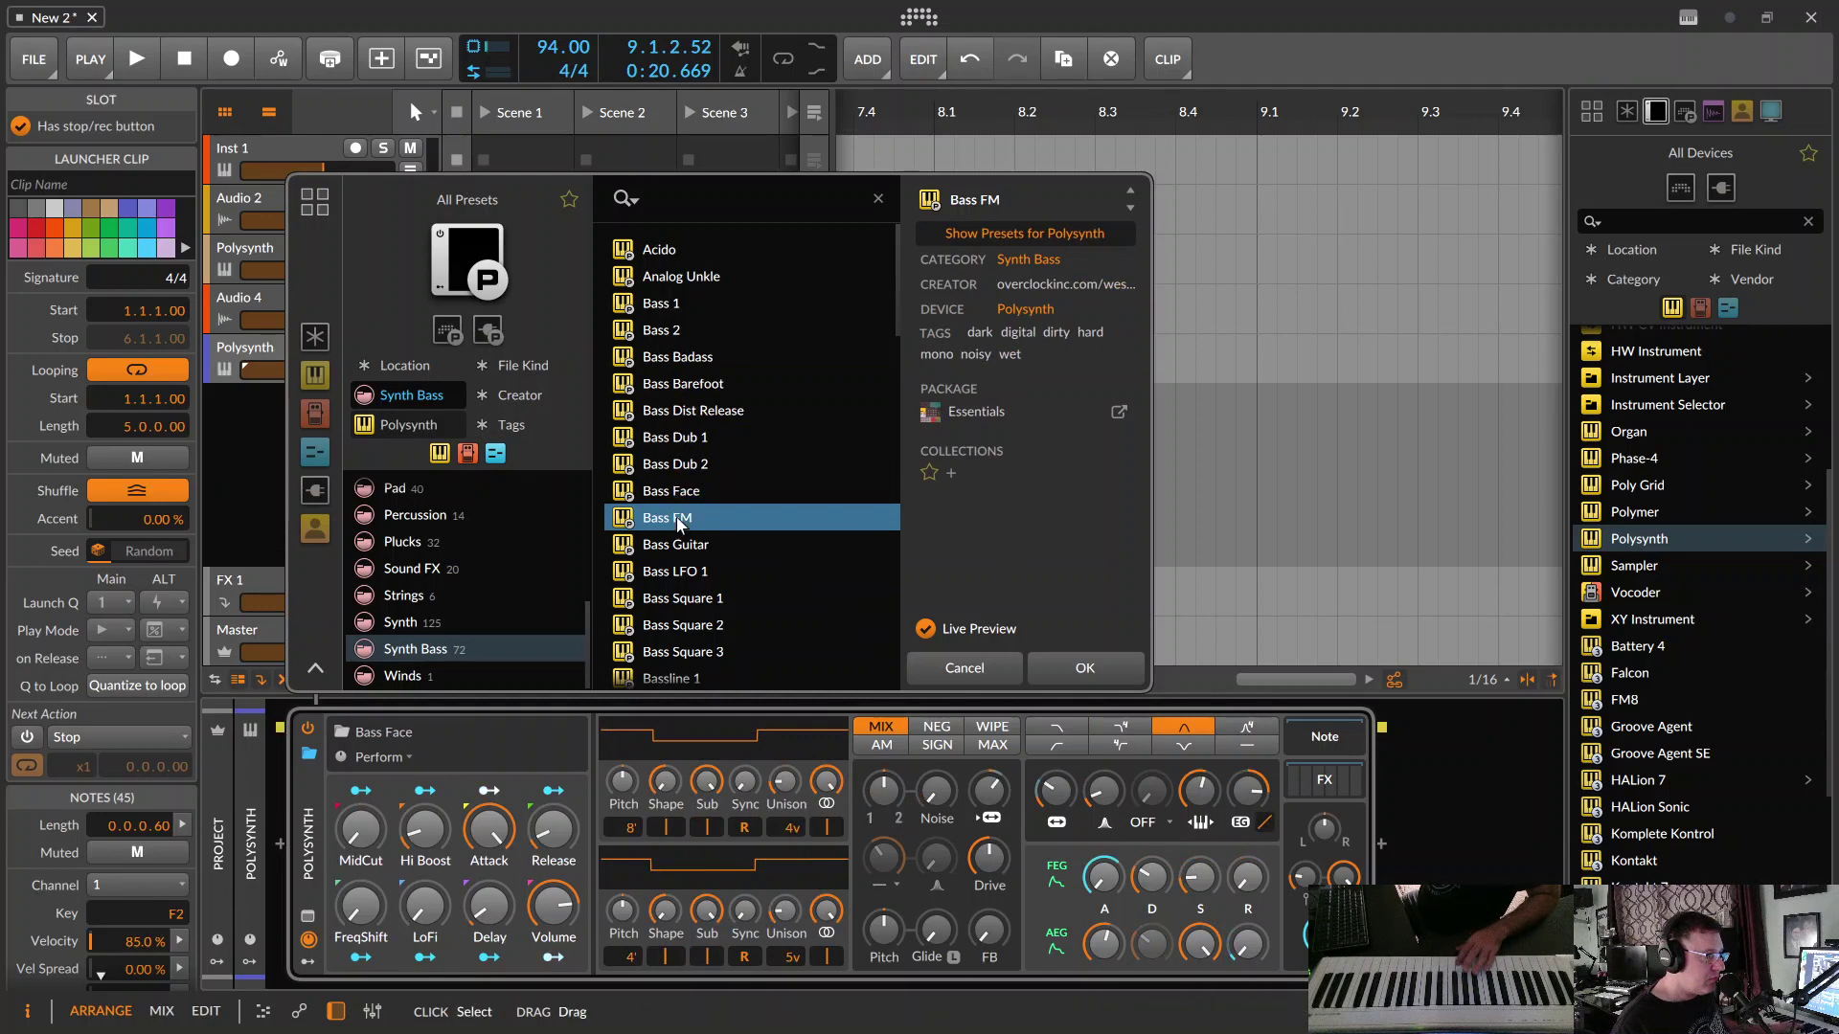
left_click(686, 546)
left_click(695, 600)
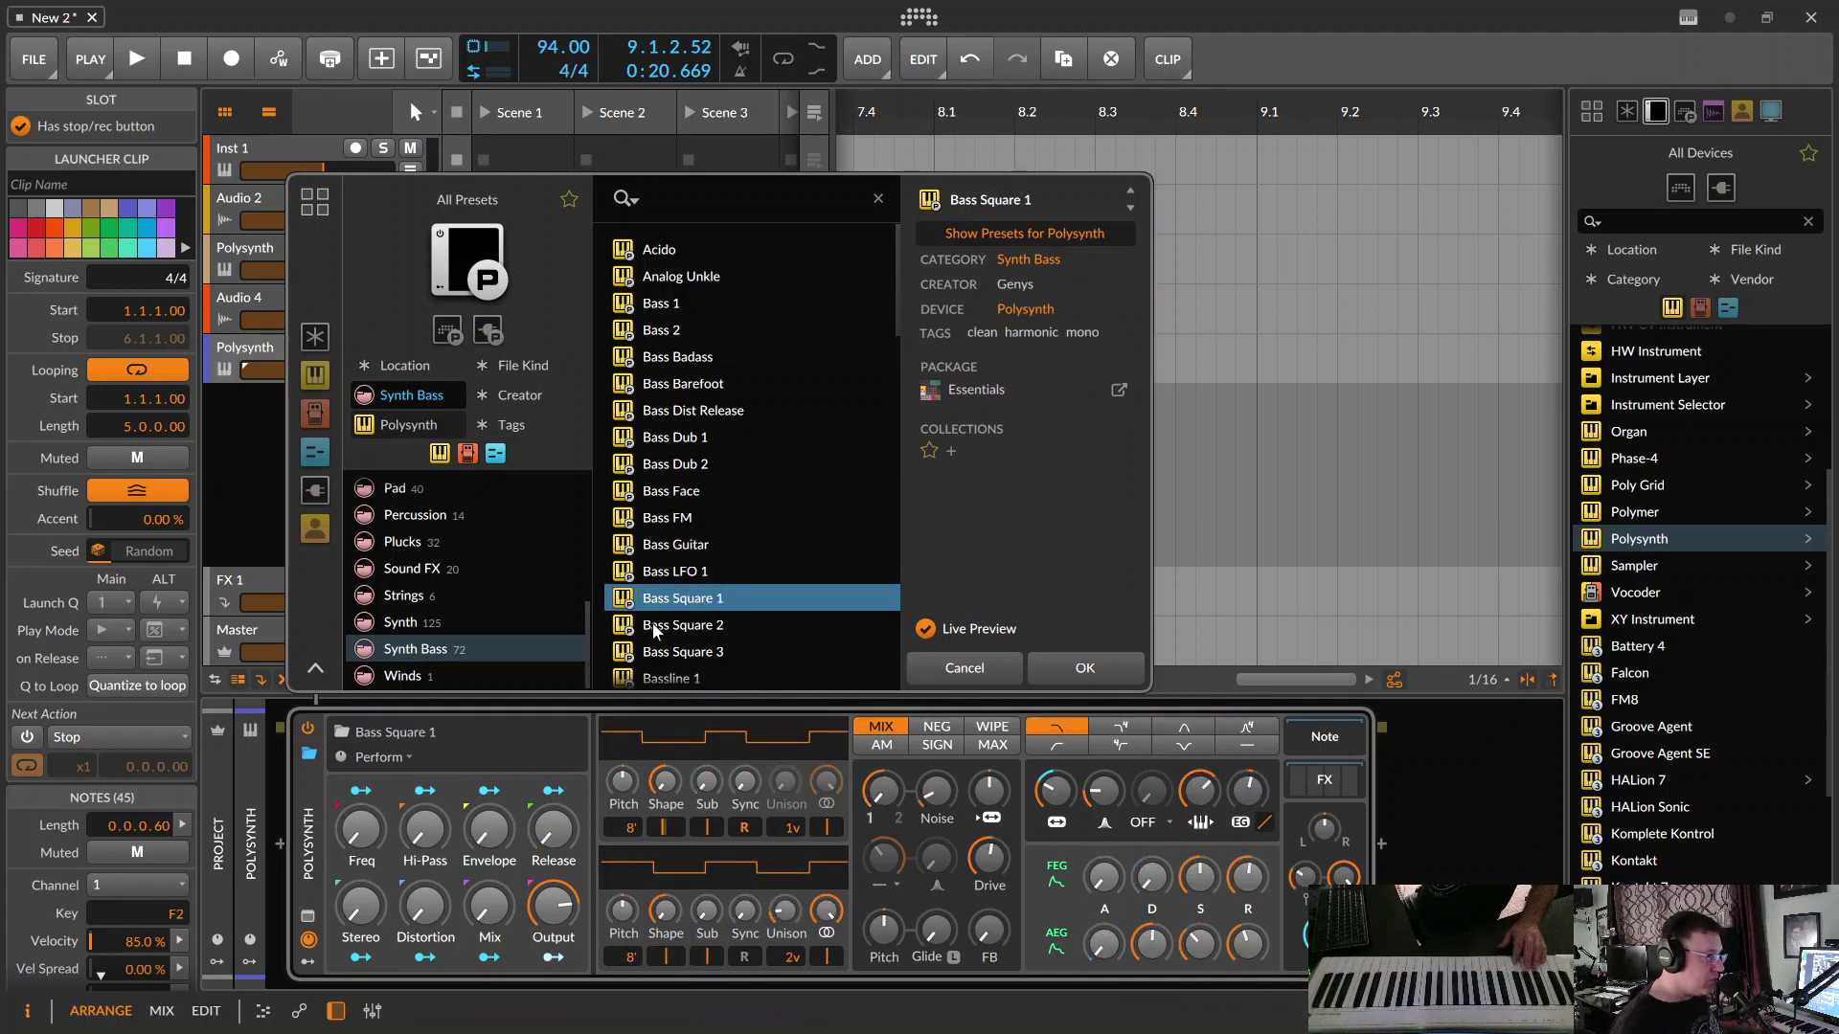
left_click(720, 622)
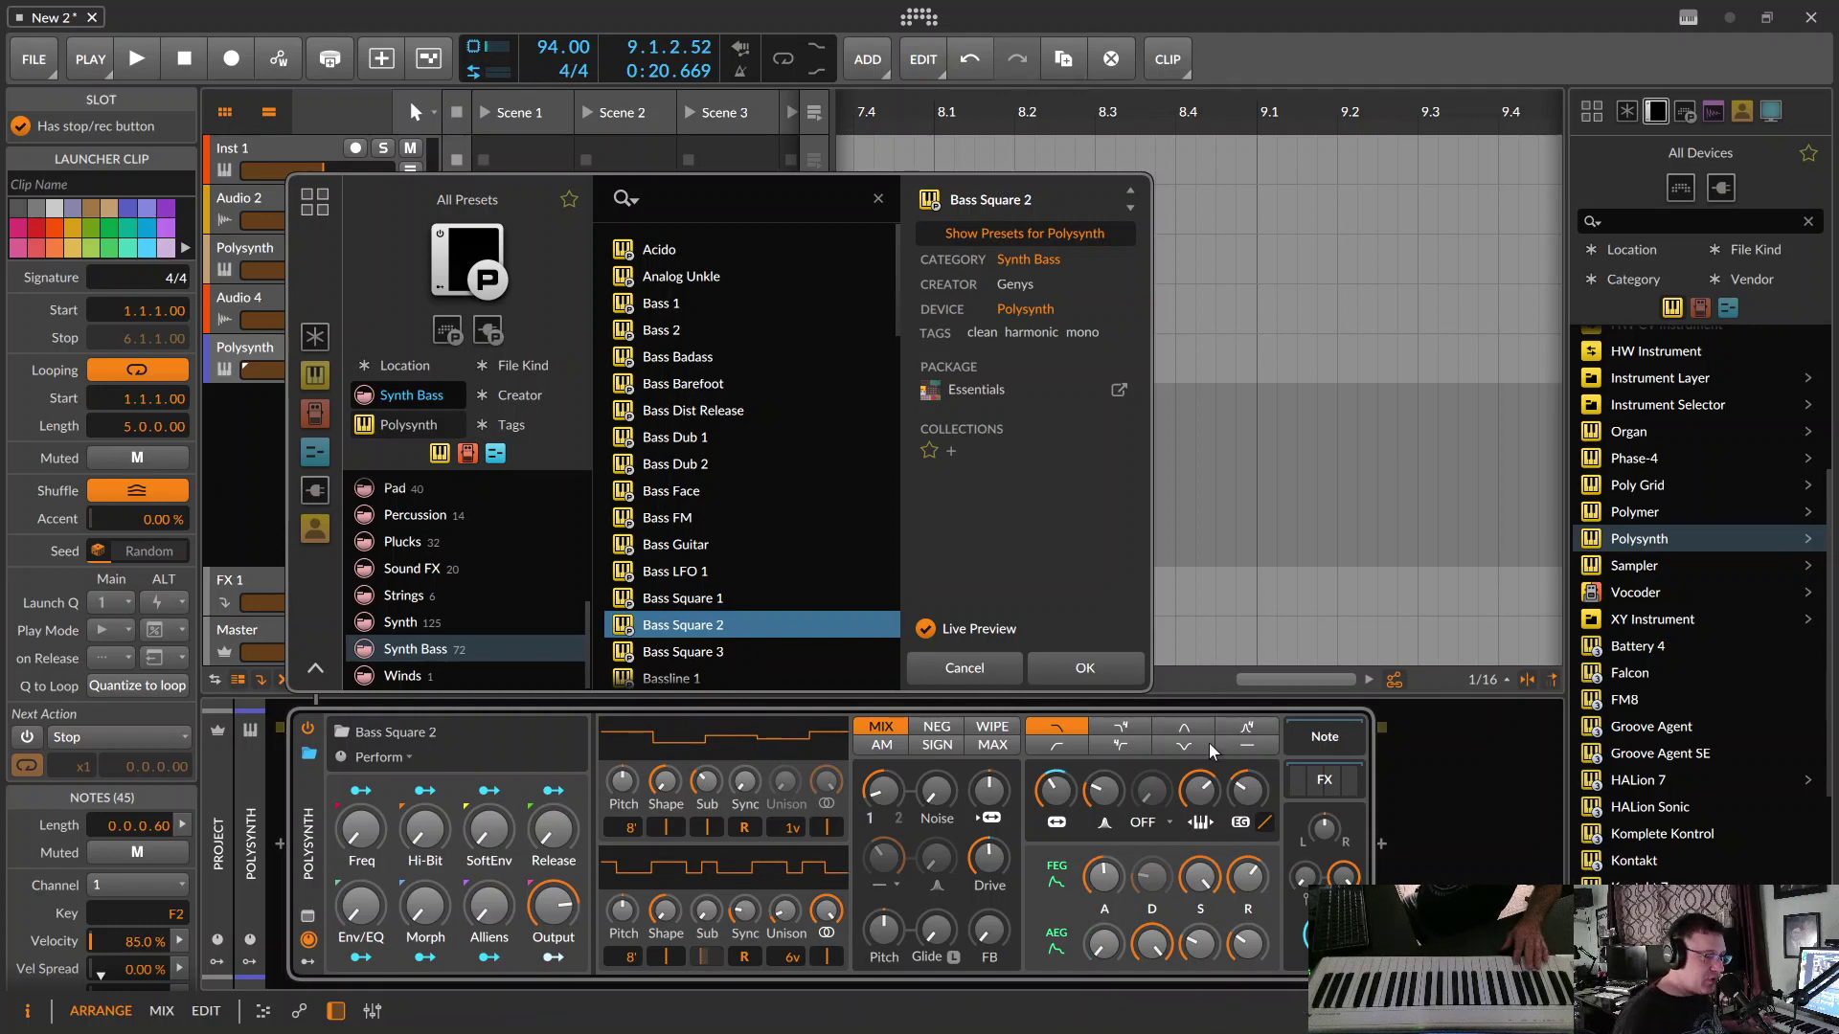
left_click(1077, 671)
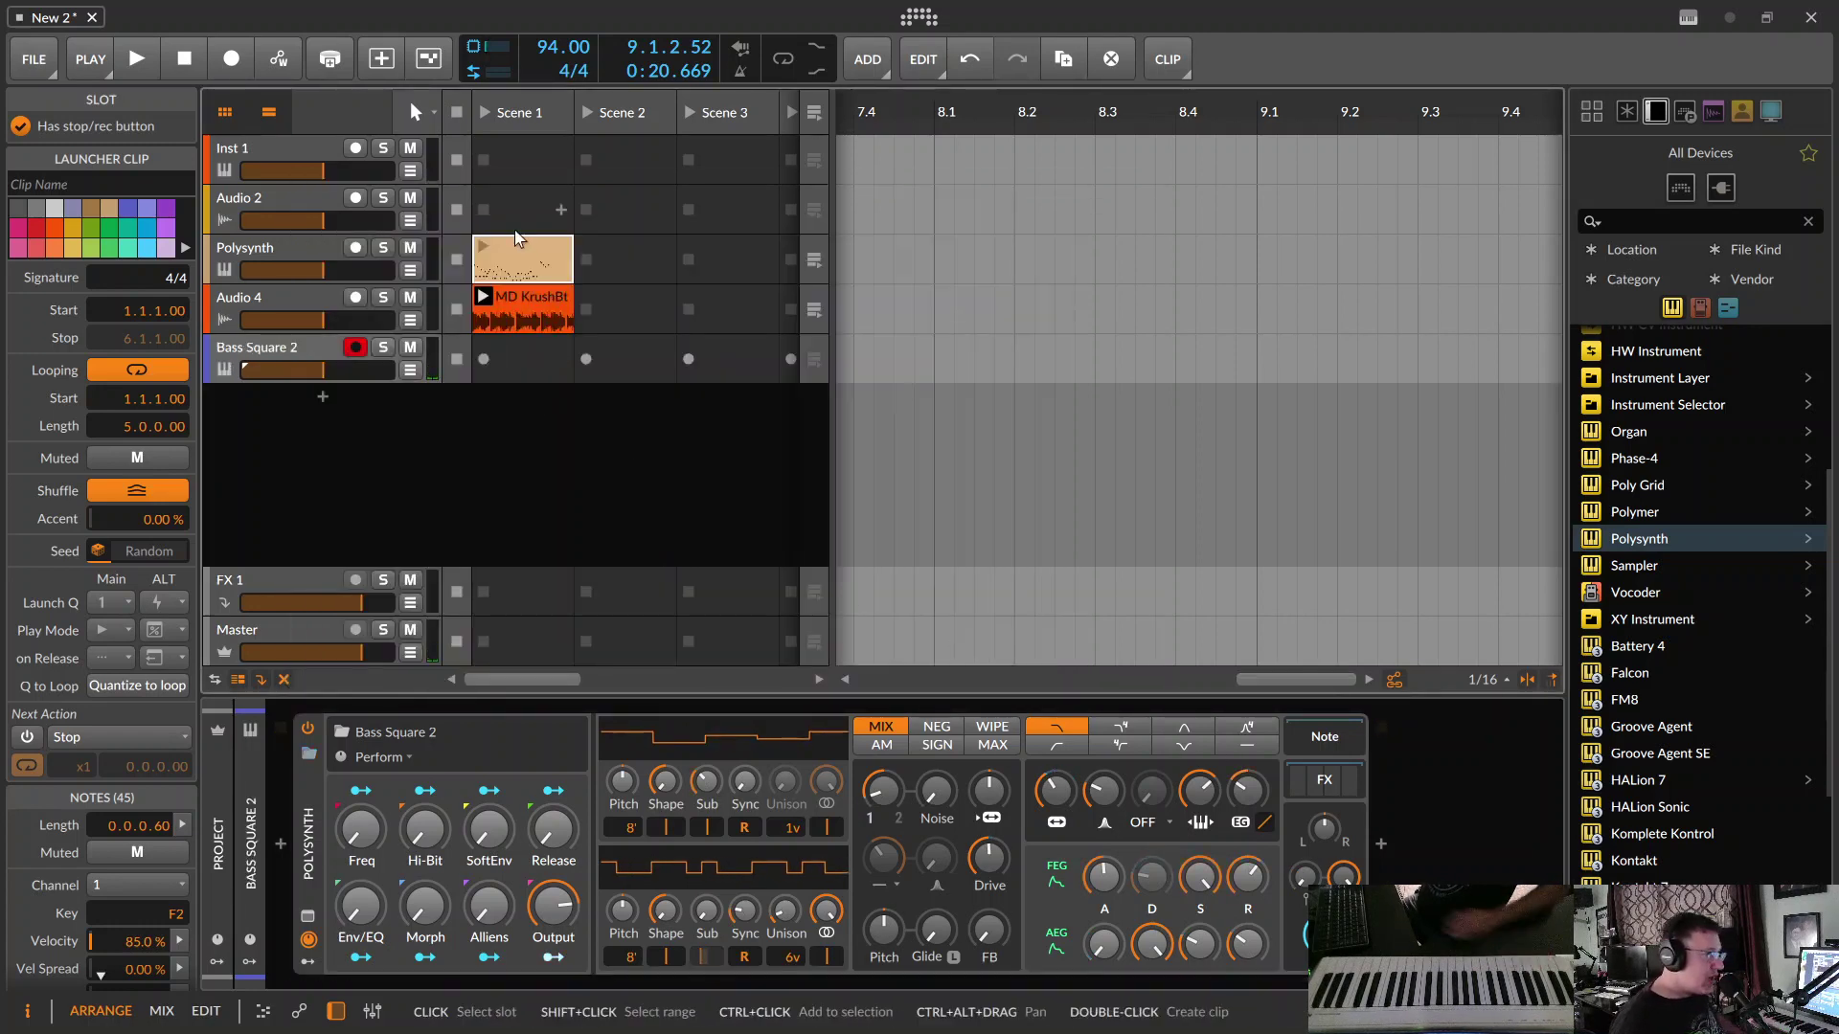
- Record a bassline into the Bass Square 2 track's Scene 1 slot, then stop the transport
left_click(483, 248)
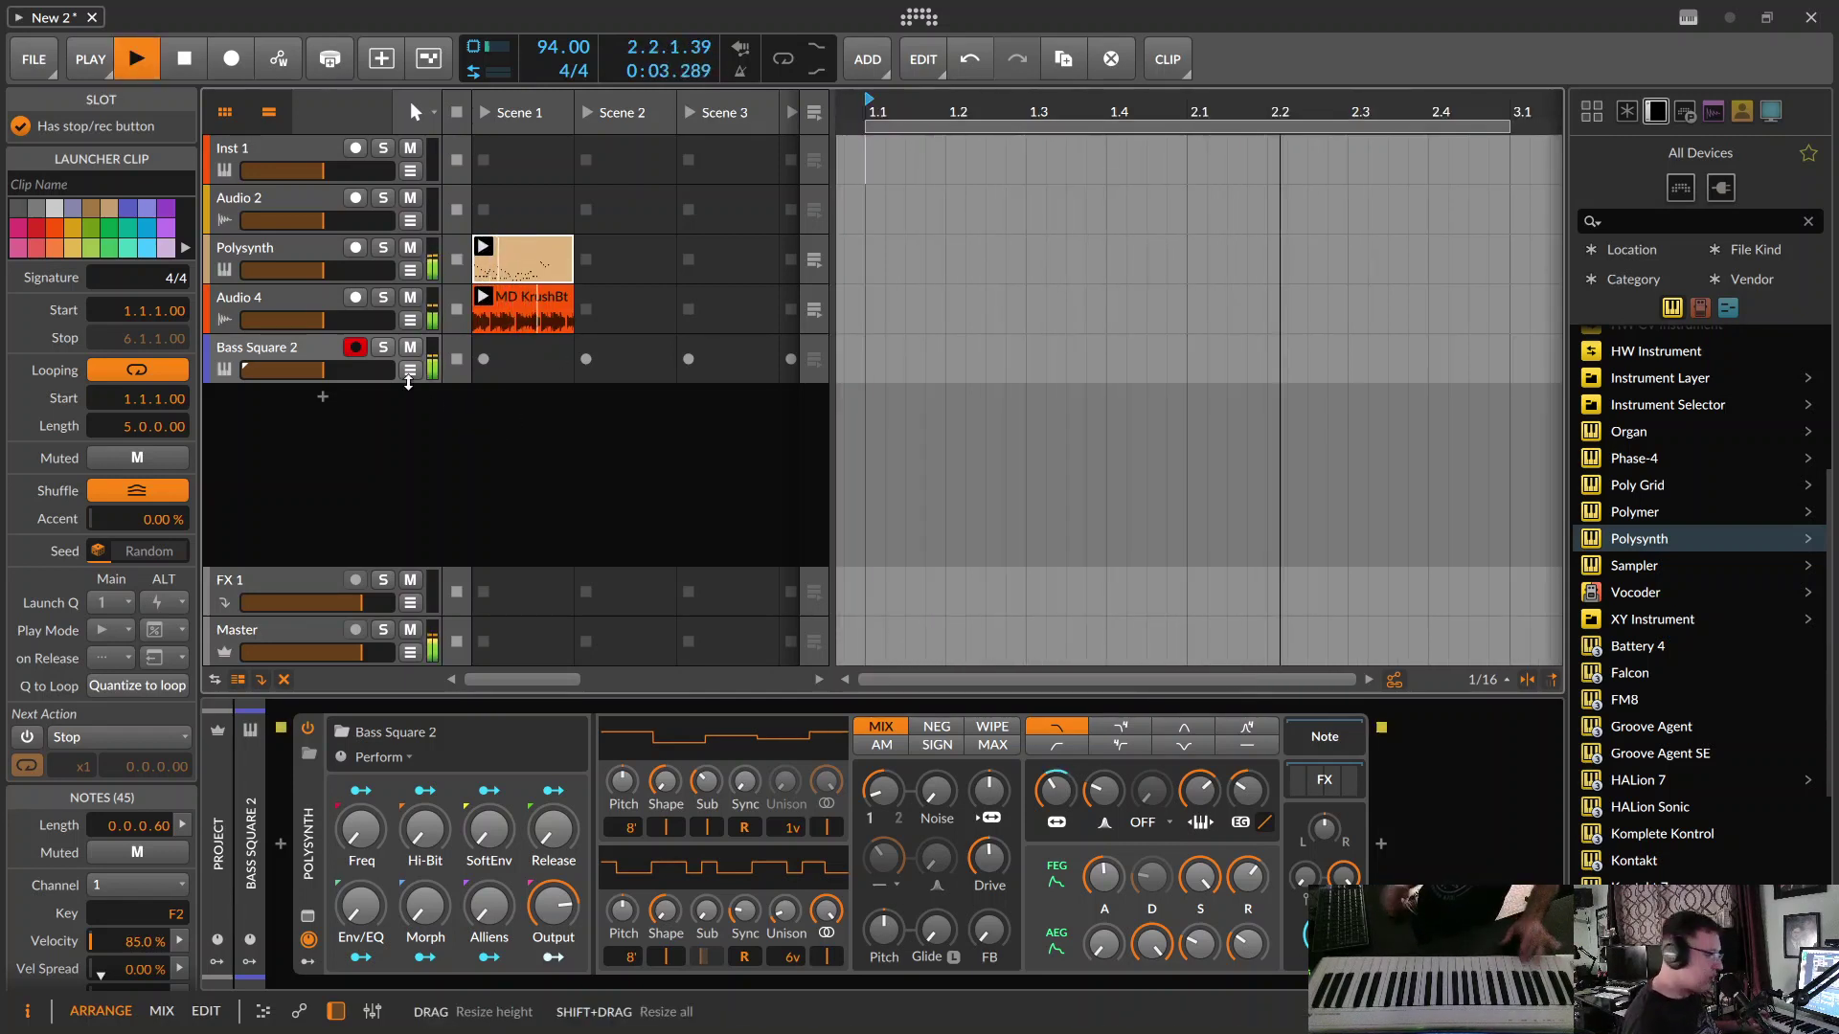
key("space")
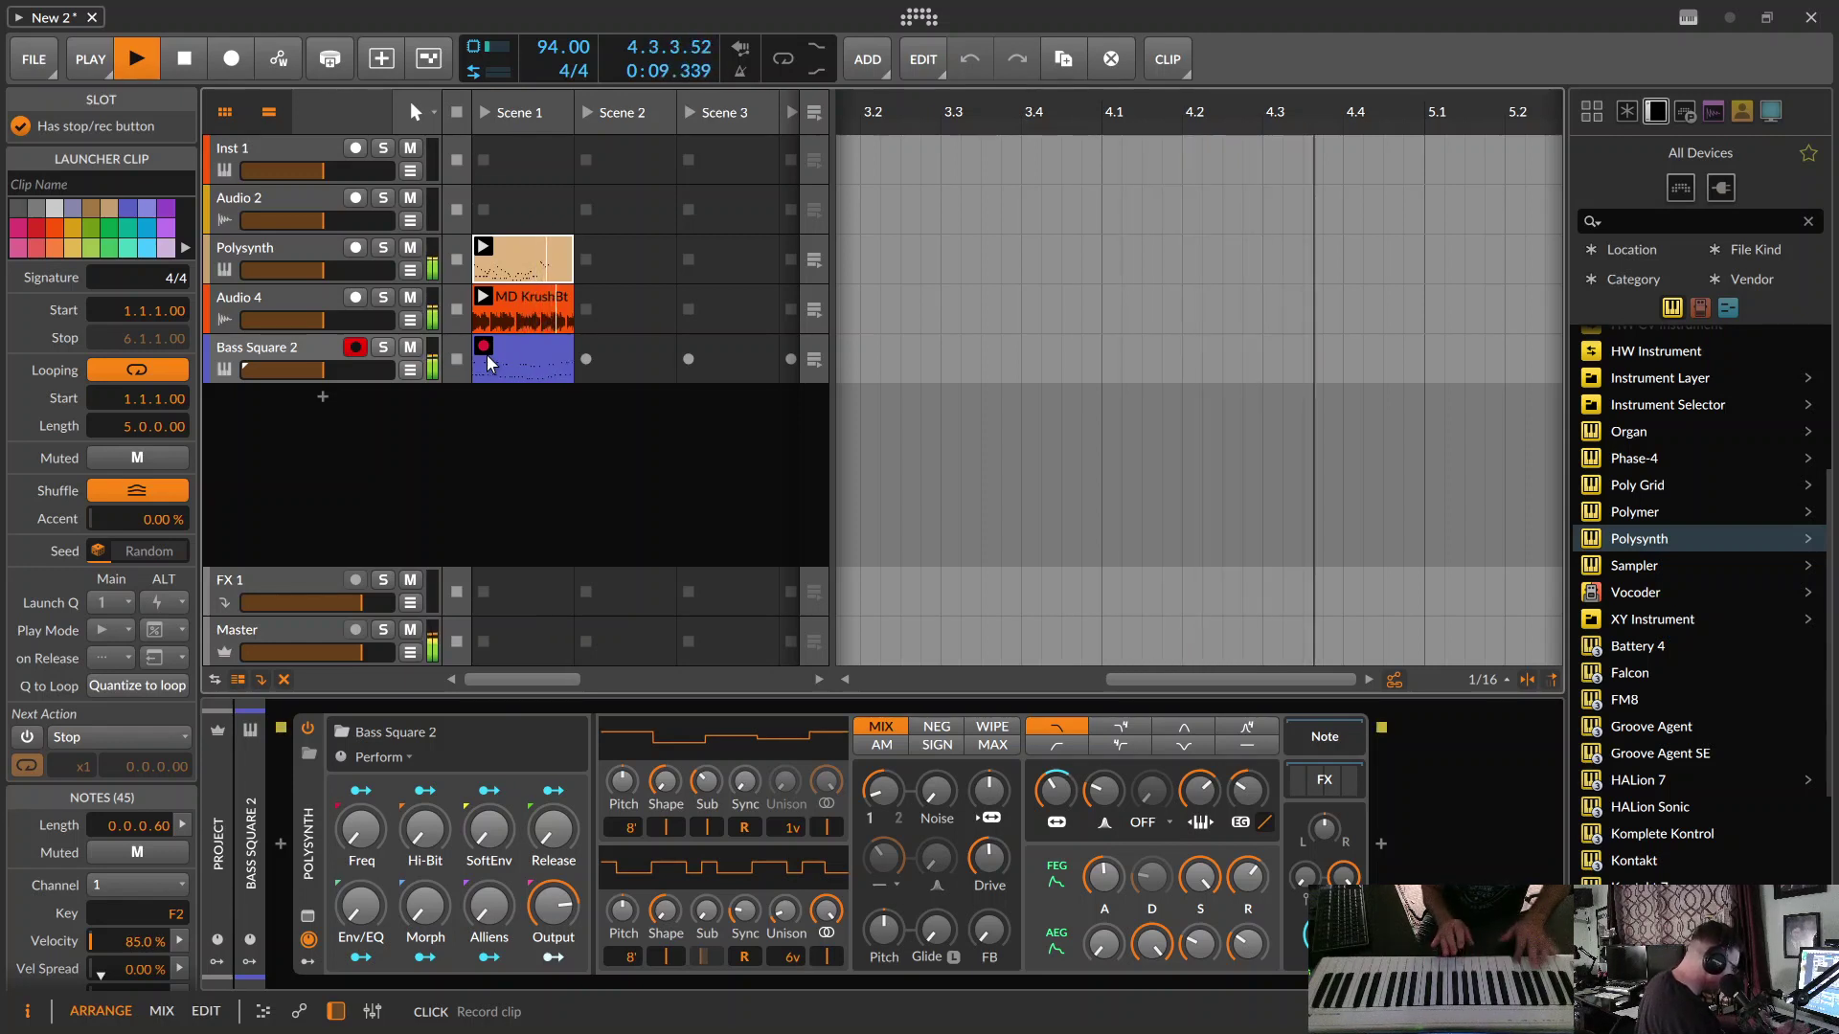
key("space")
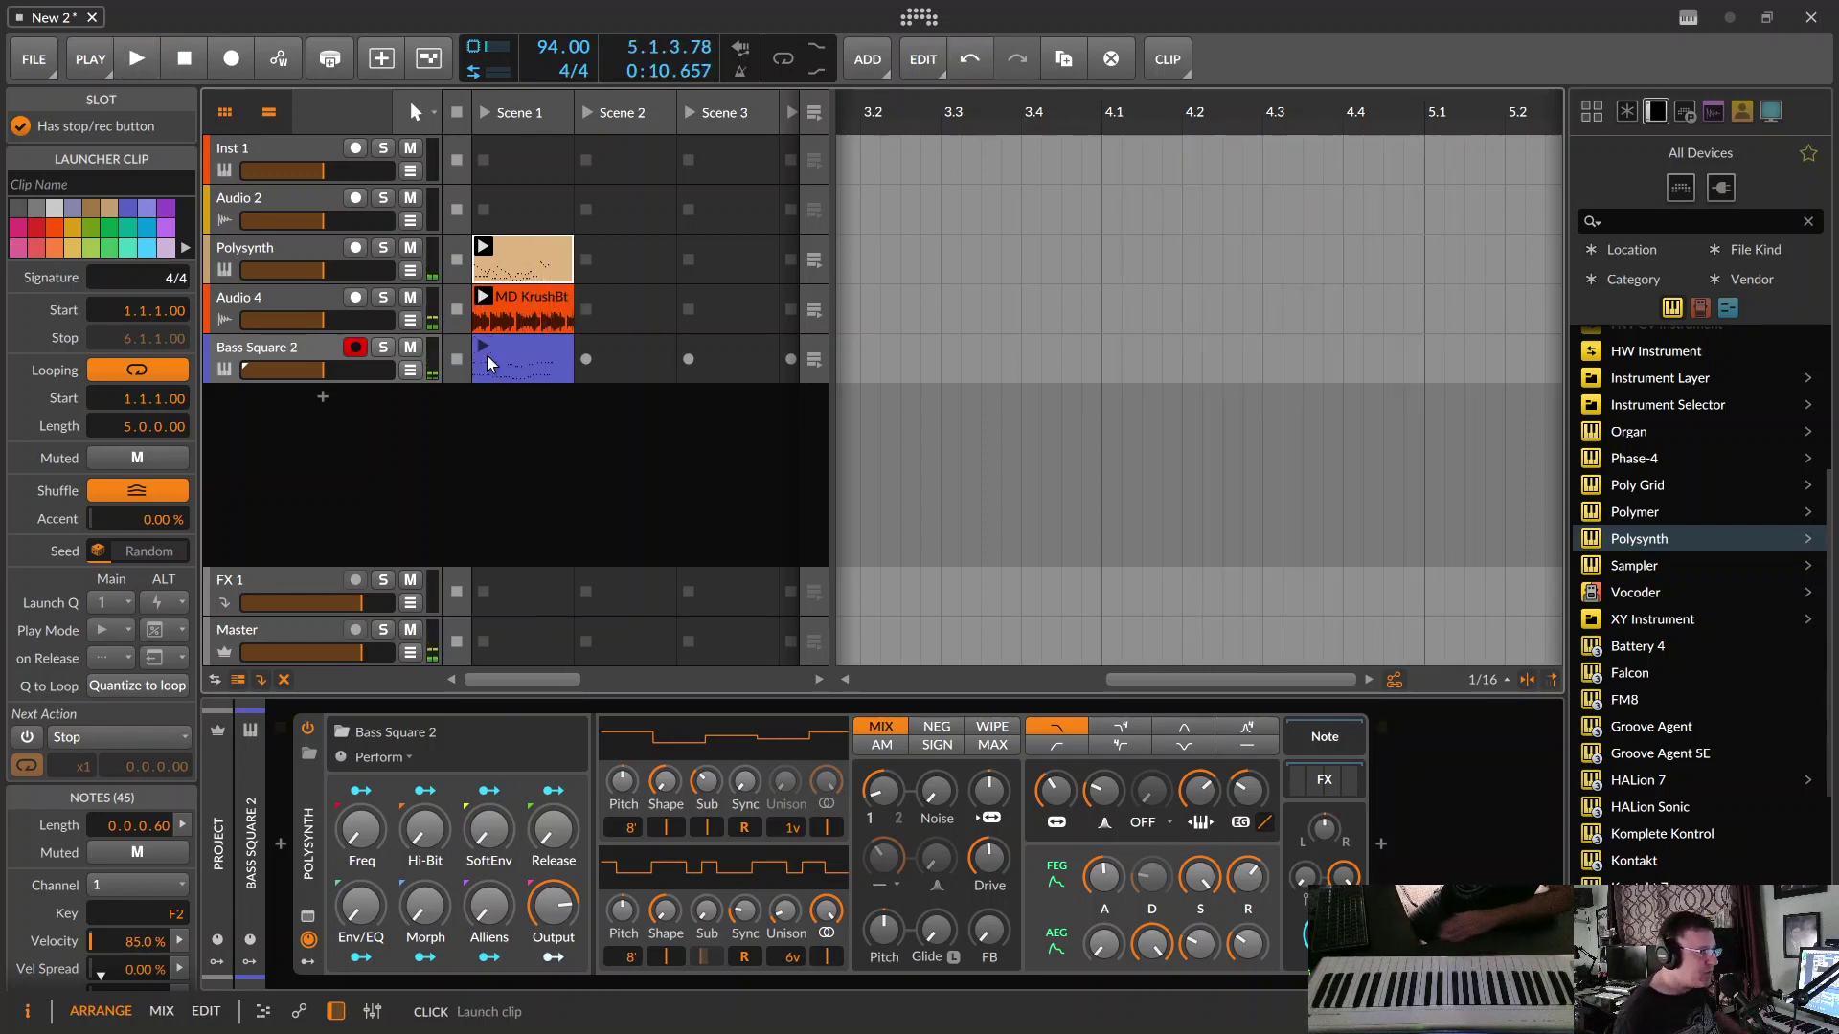
- Shorten the Polysynth Scene 1 clip loop to four bars, then open the Bass Square 2 clip
double_click(553, 278)
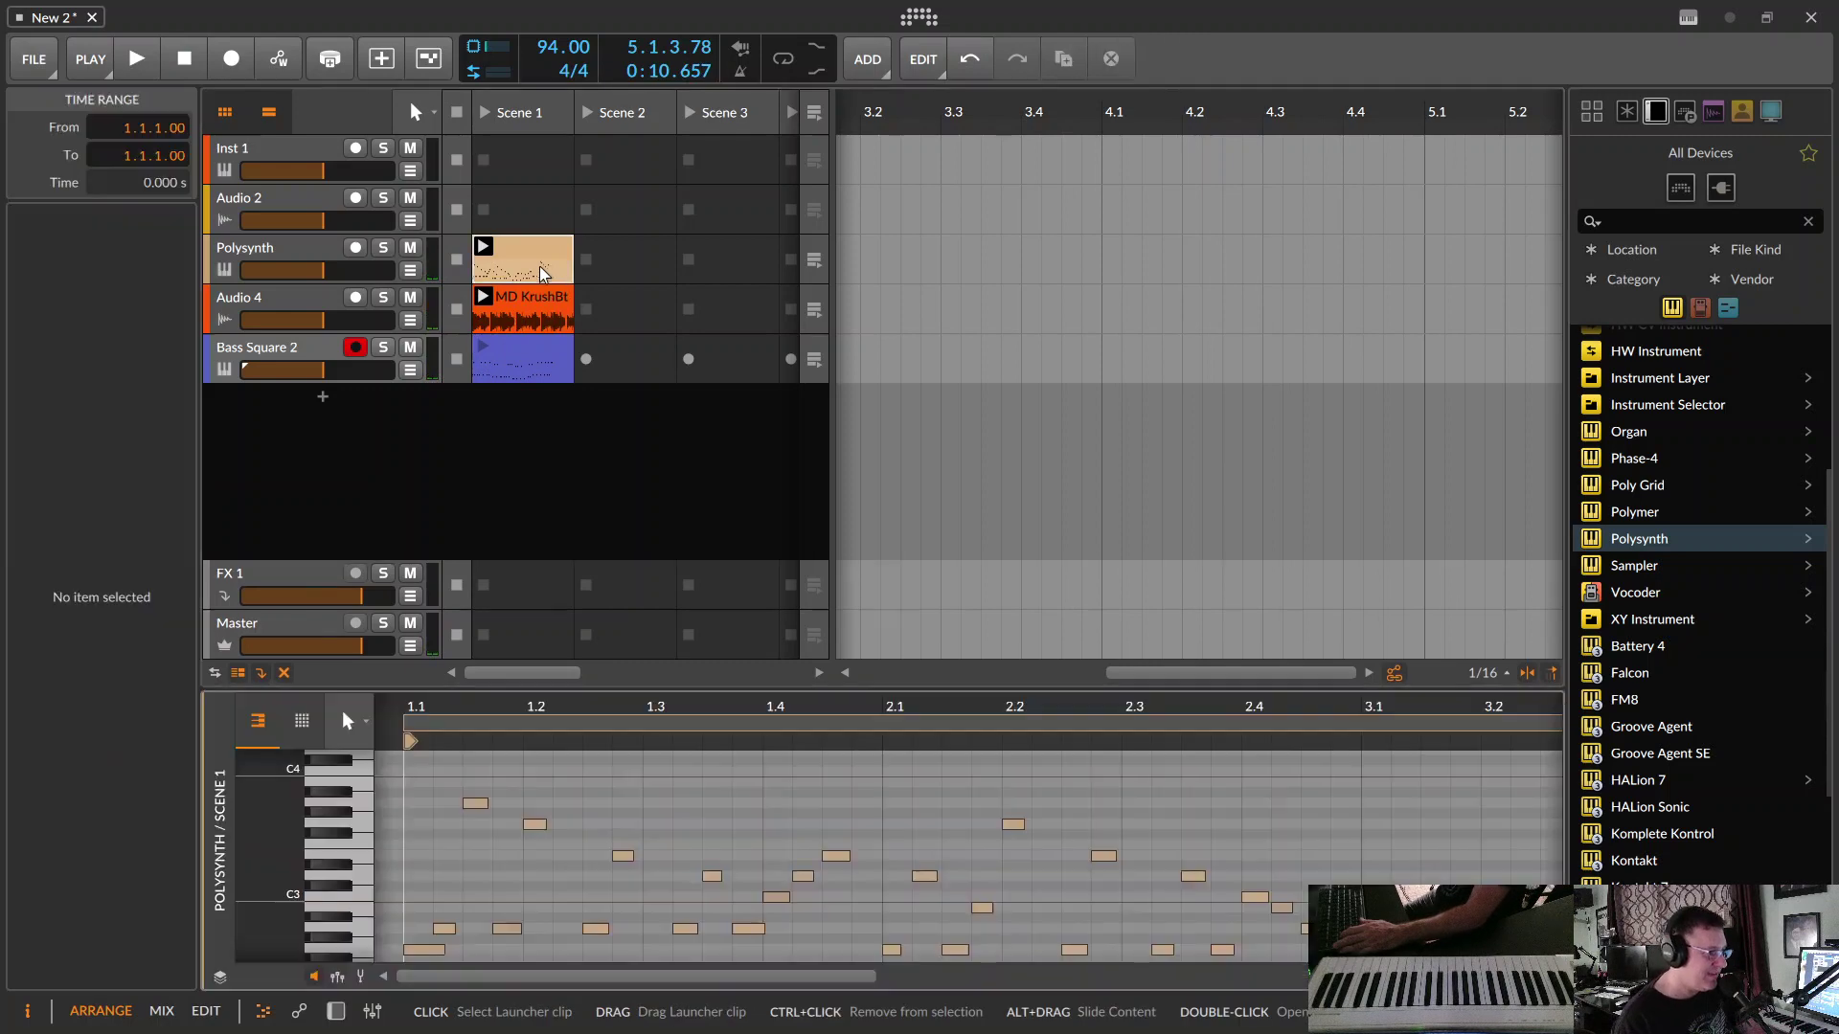
left_click_drag(983, 720, 905, 757)
key("z")
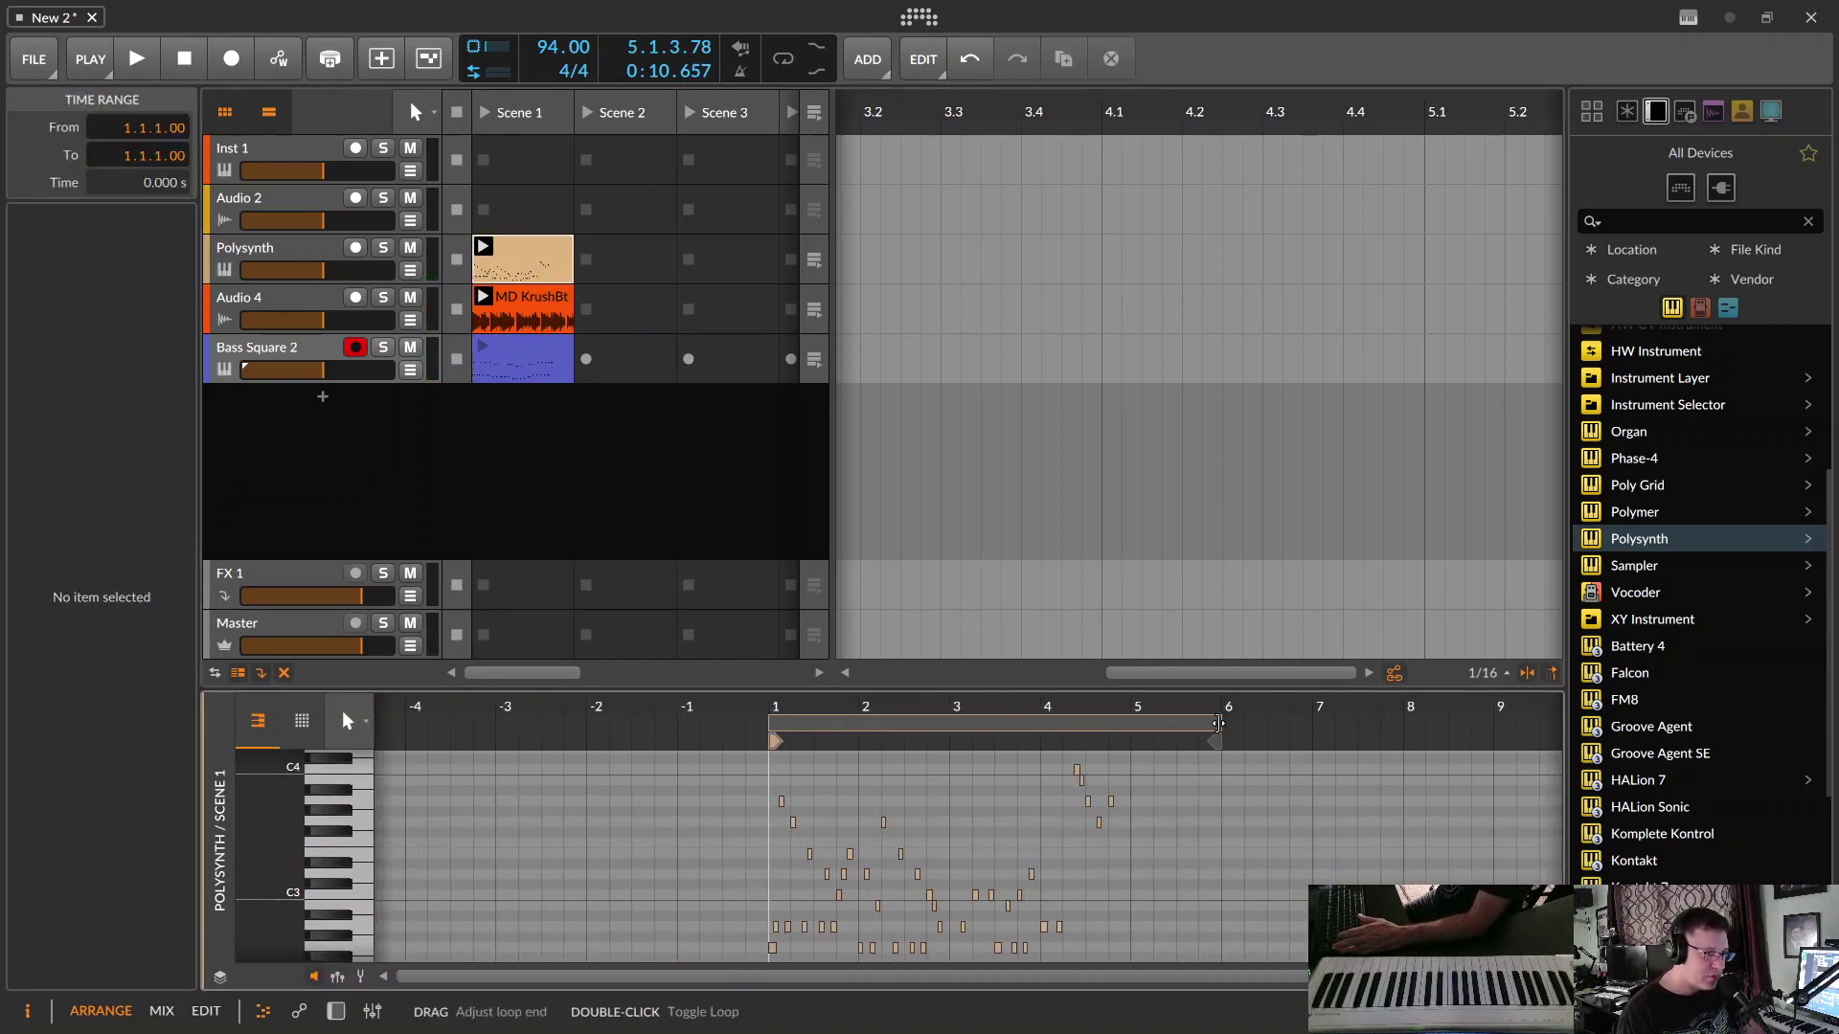
left_click_drag(1214, 730, 1150, 730)
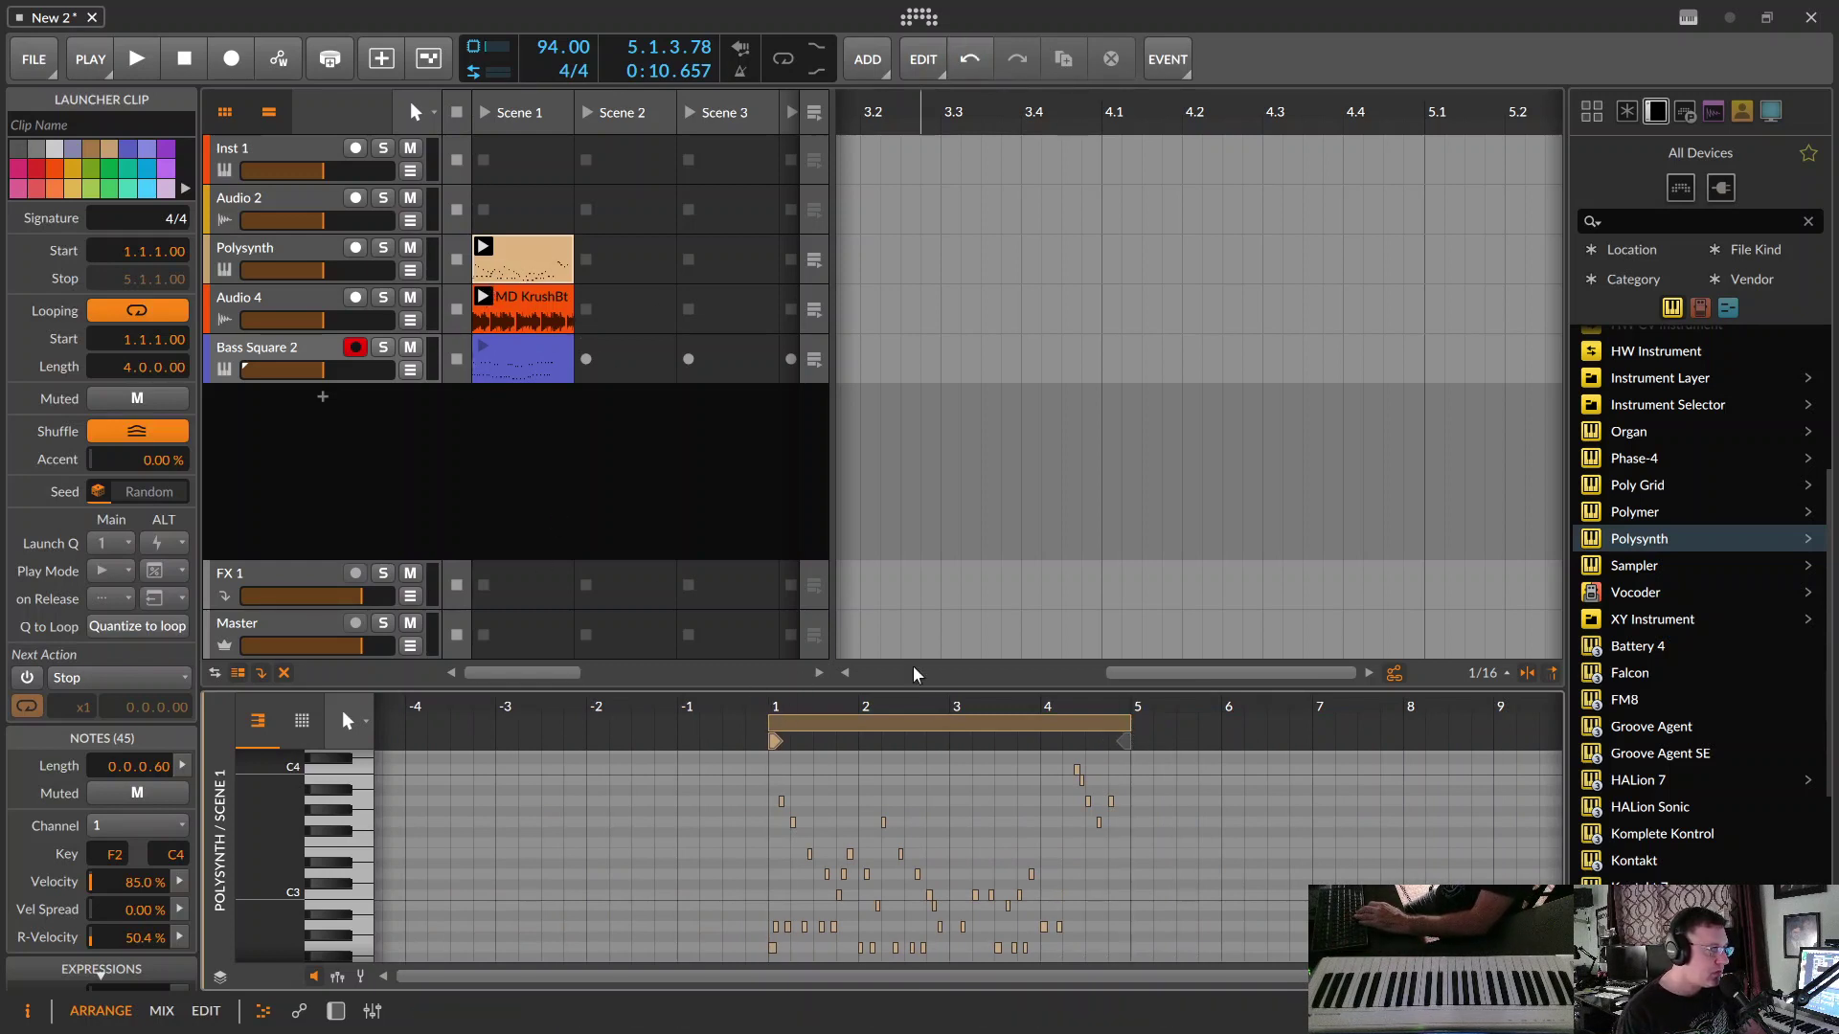
left_click(652, 571)
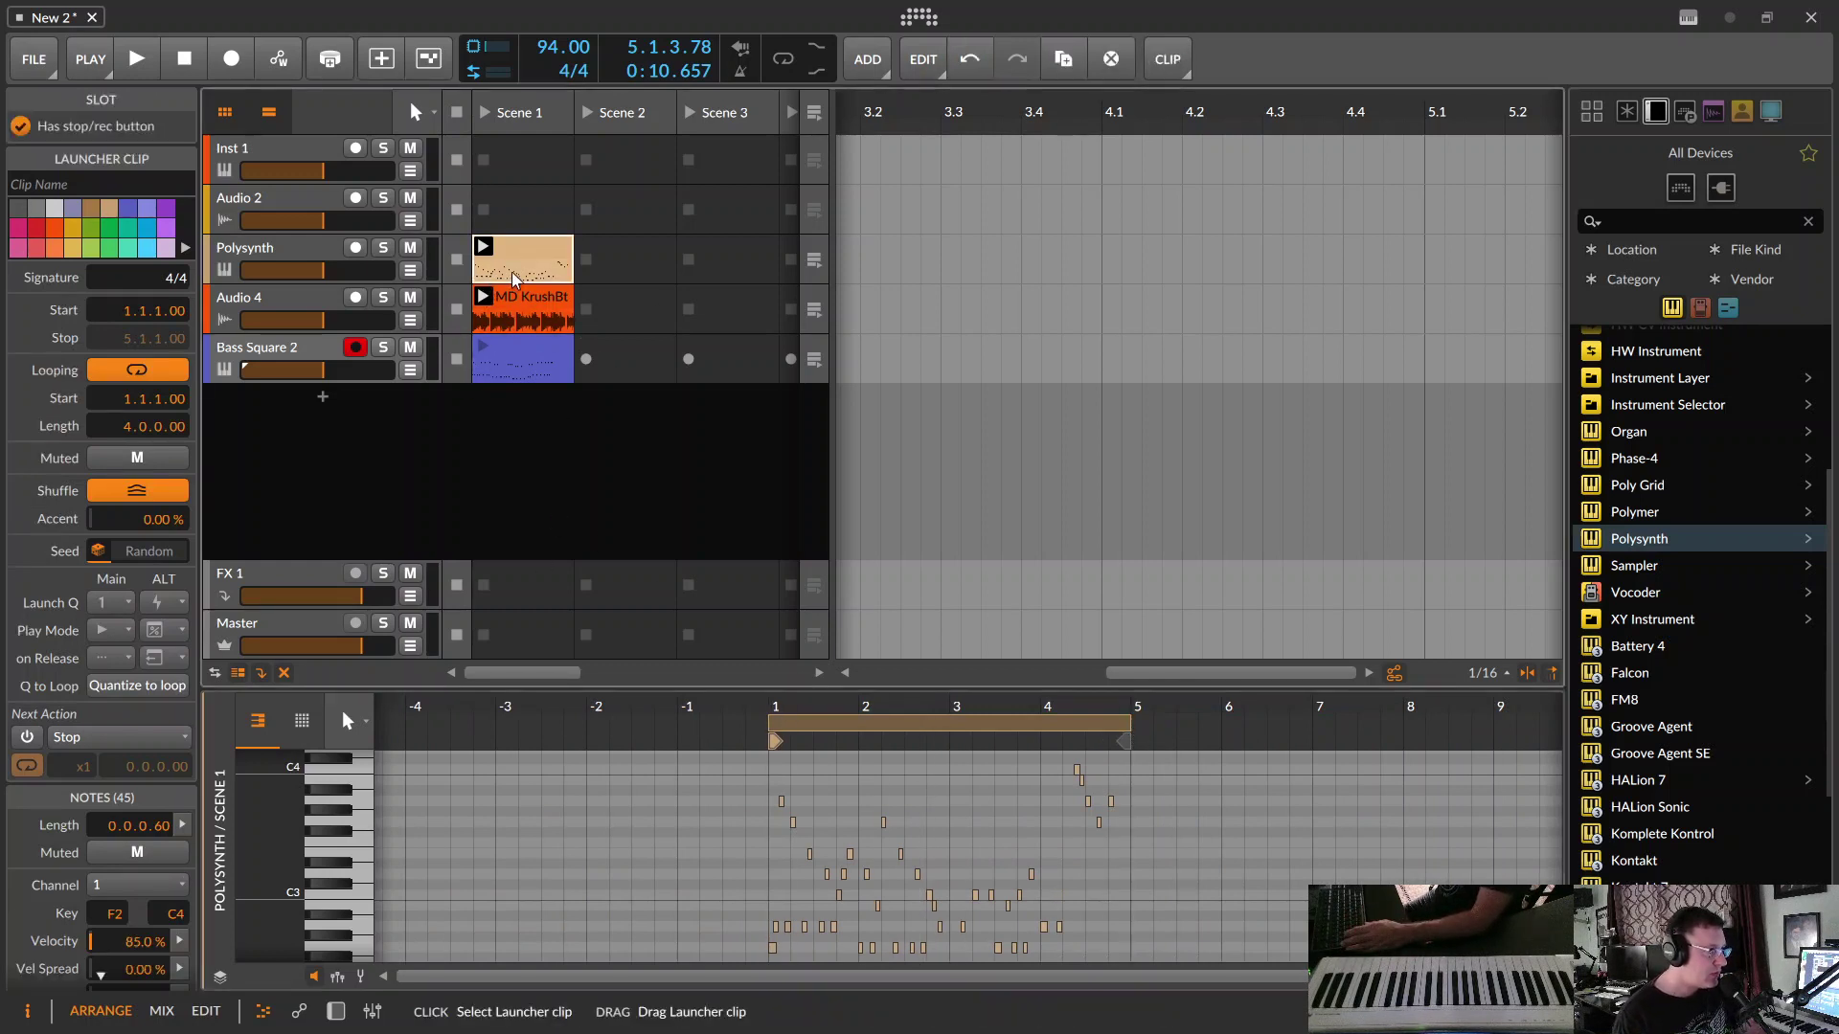
left_click(570, 369)
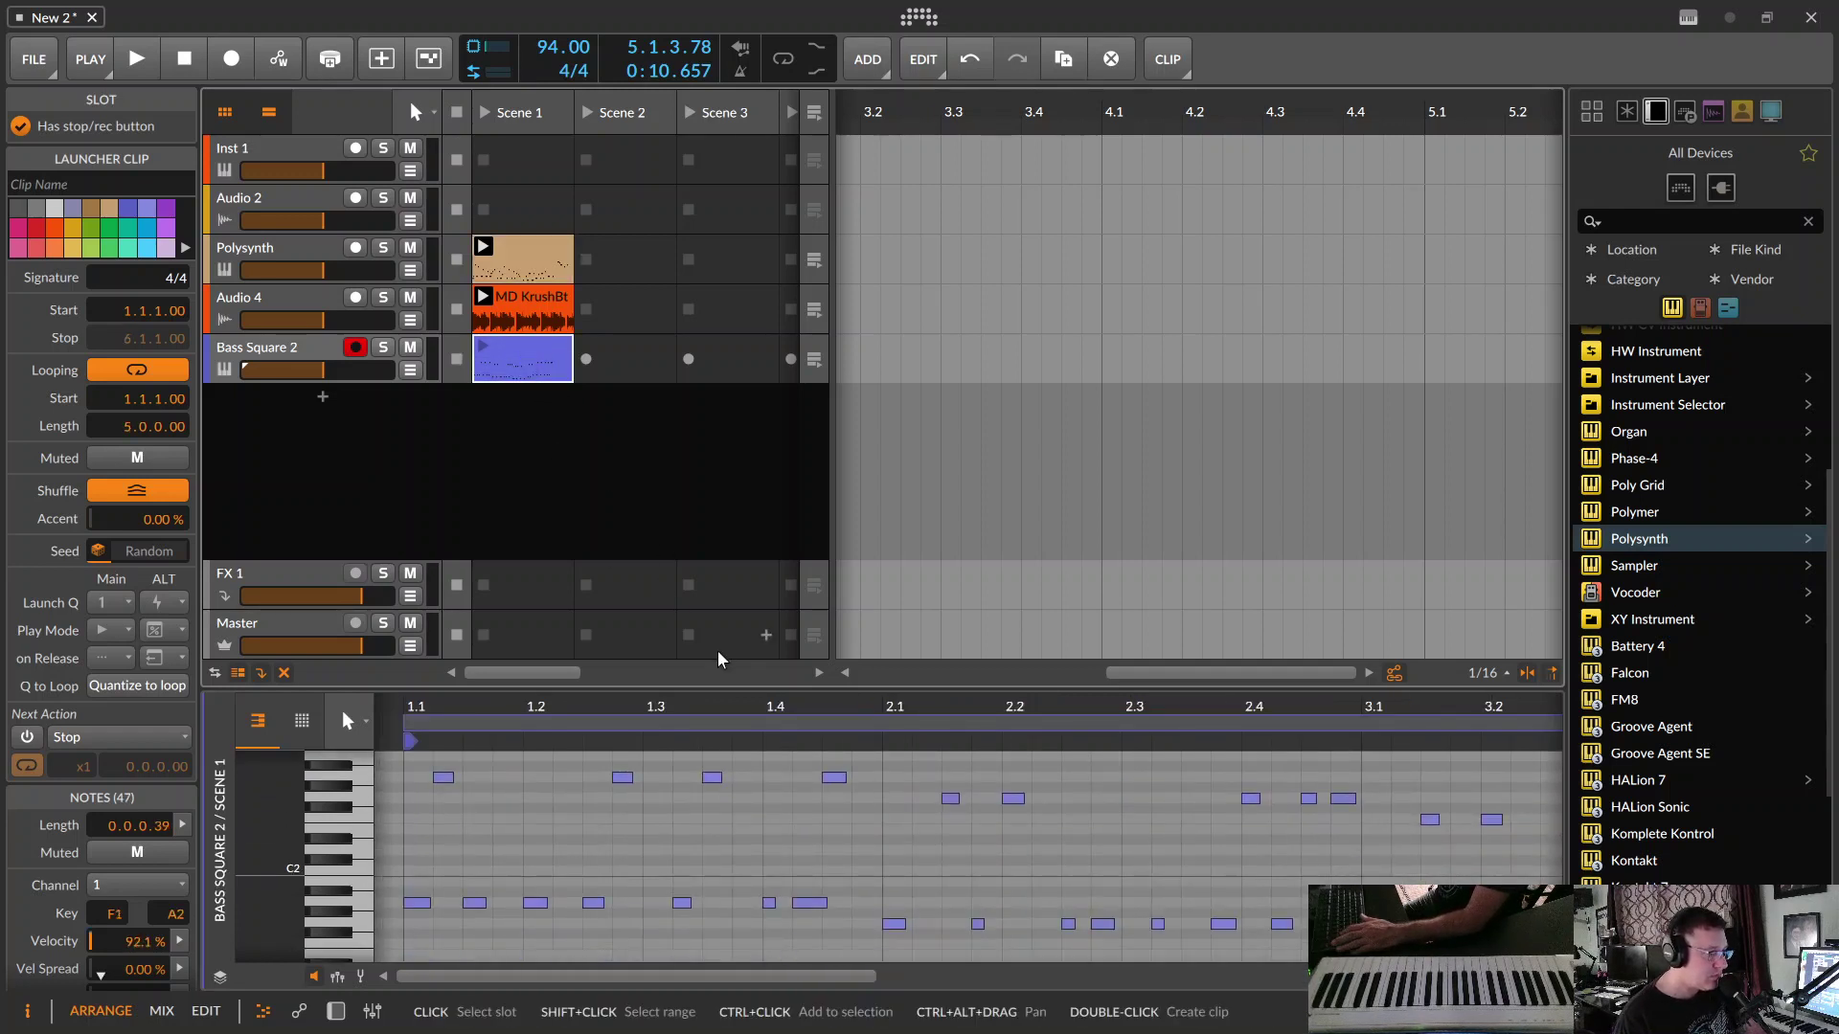
- Play Scene 1 to review the four-bar bassline, then add another armed Polysynth track below it
left_click(486, 113)
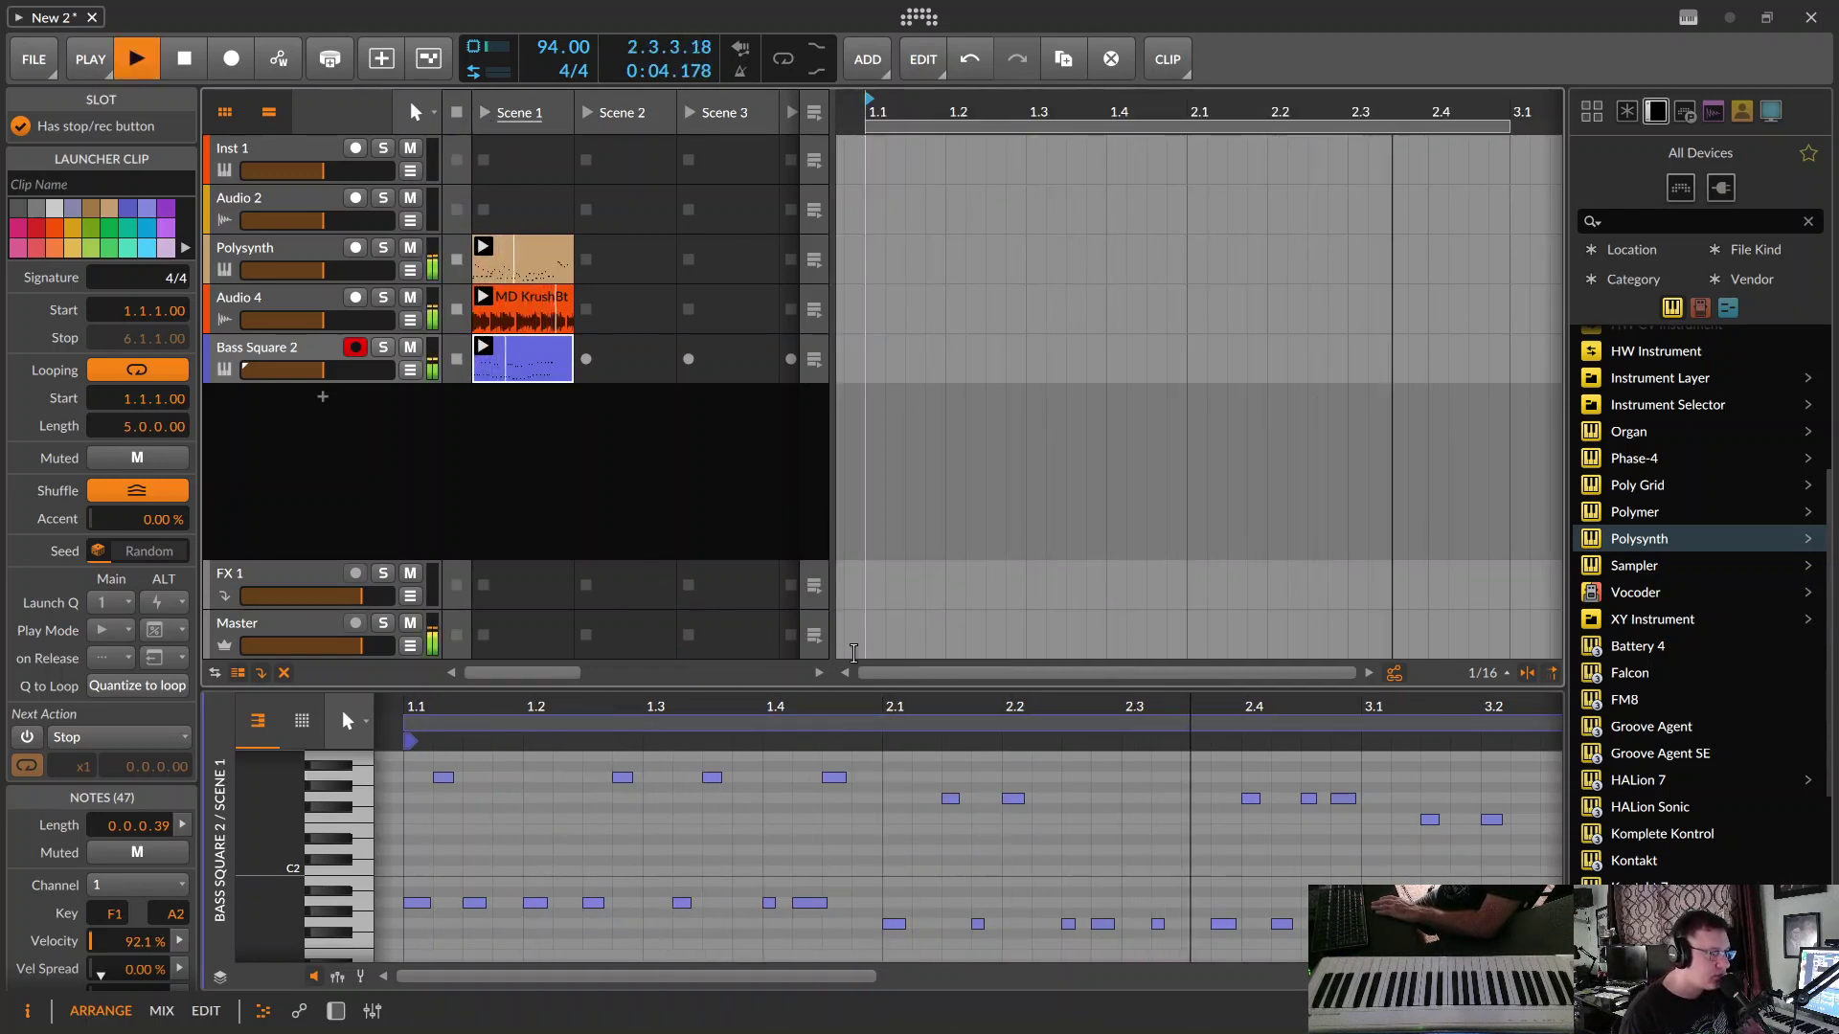
left_click_drag(757, 706, 675, 552)
key("space")
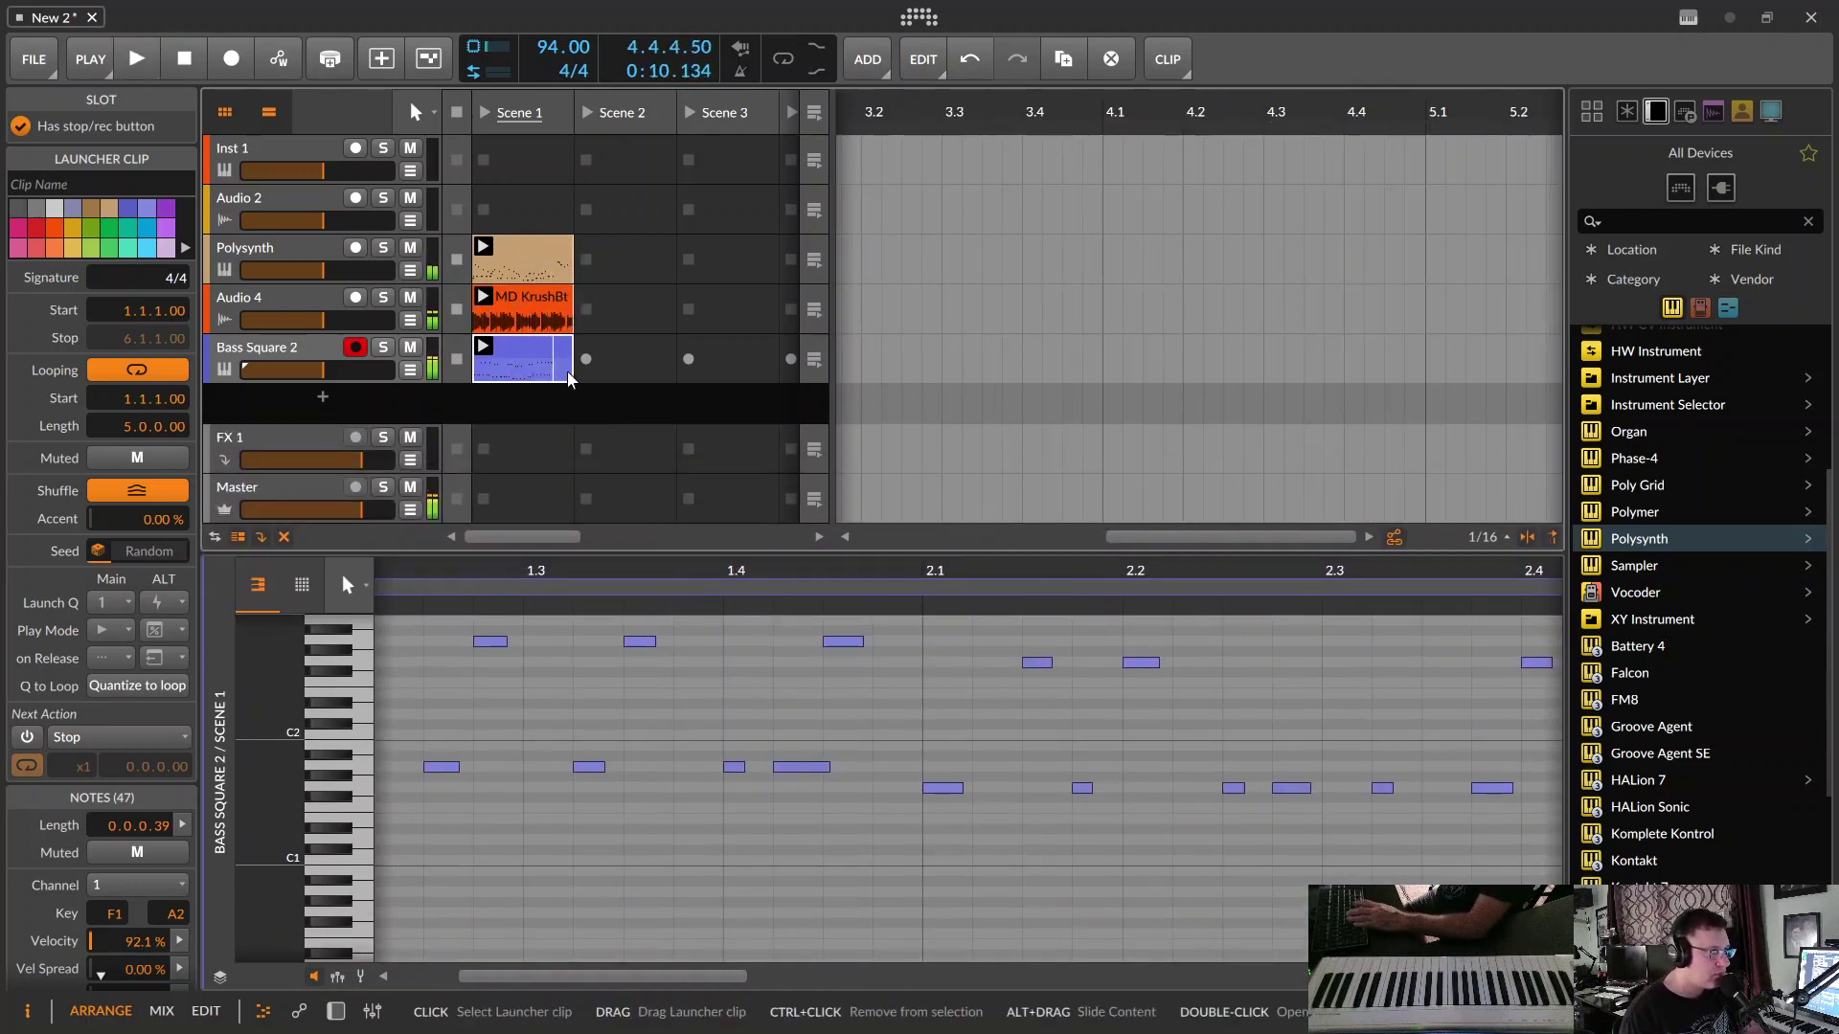
left_click_drag(1377, 578, 1248, 571)
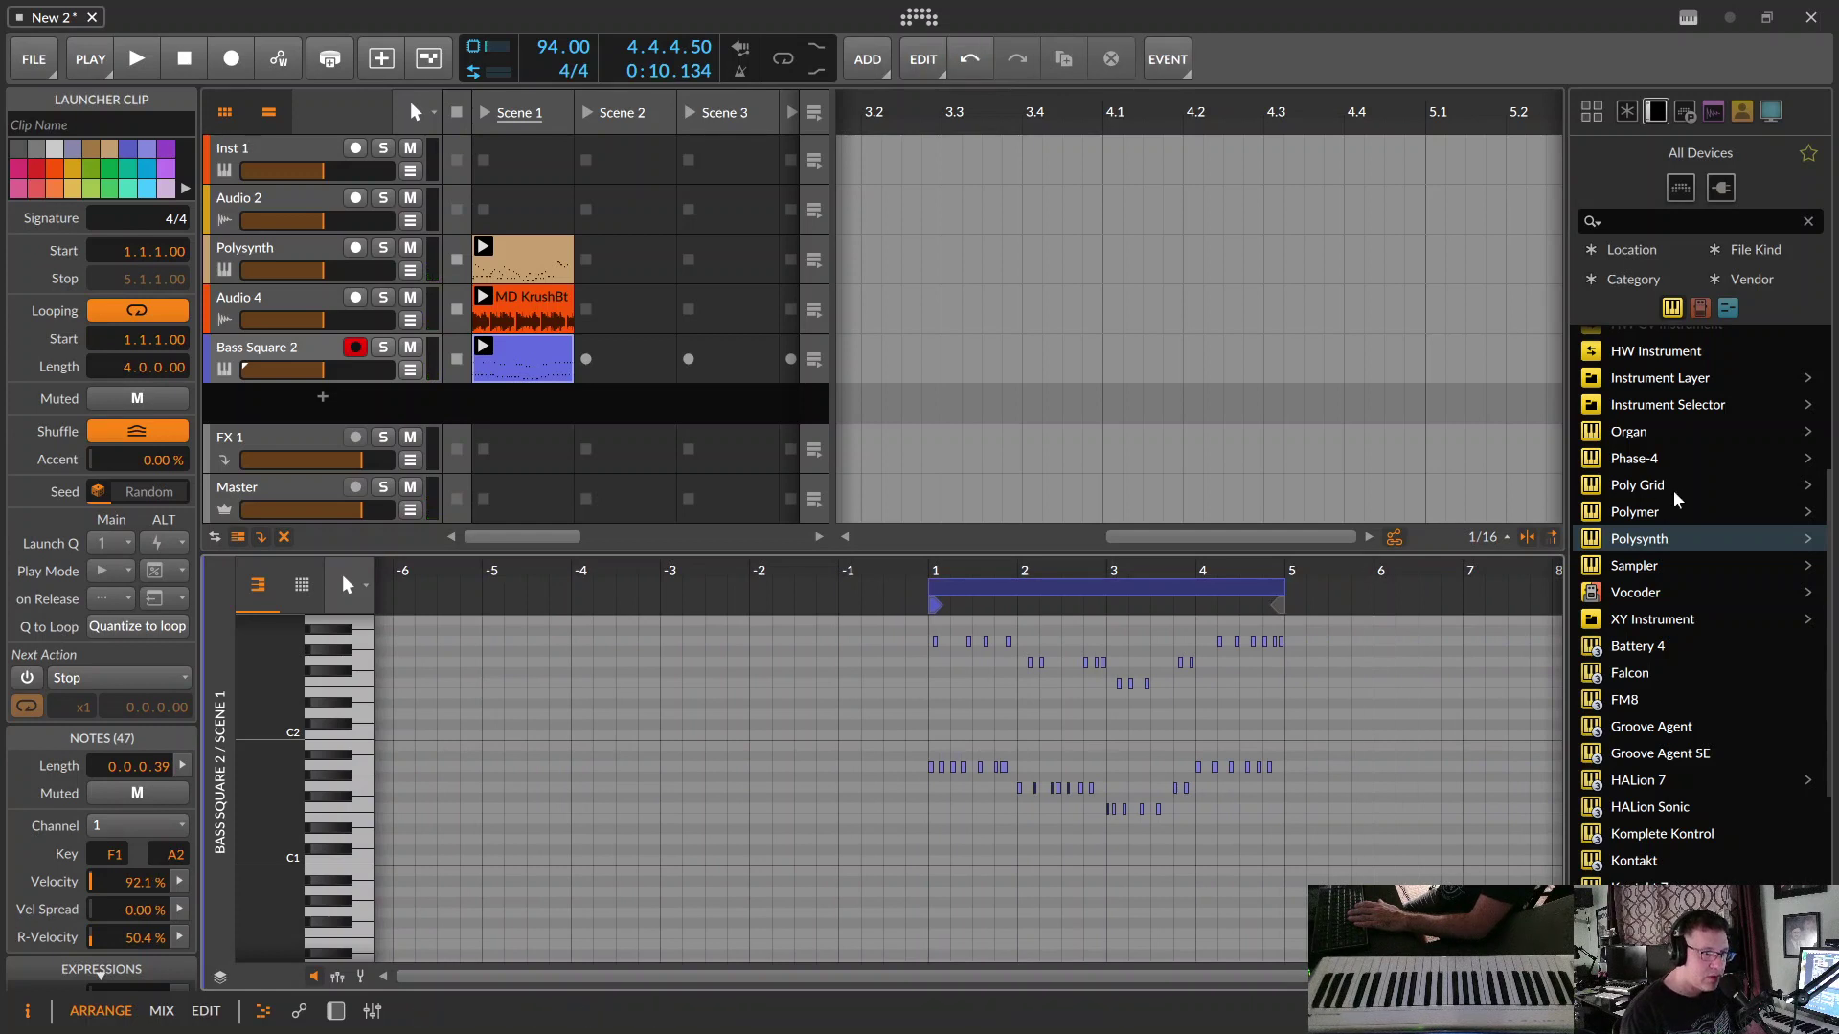
left_click_drag(1648, 543, 536, 416)
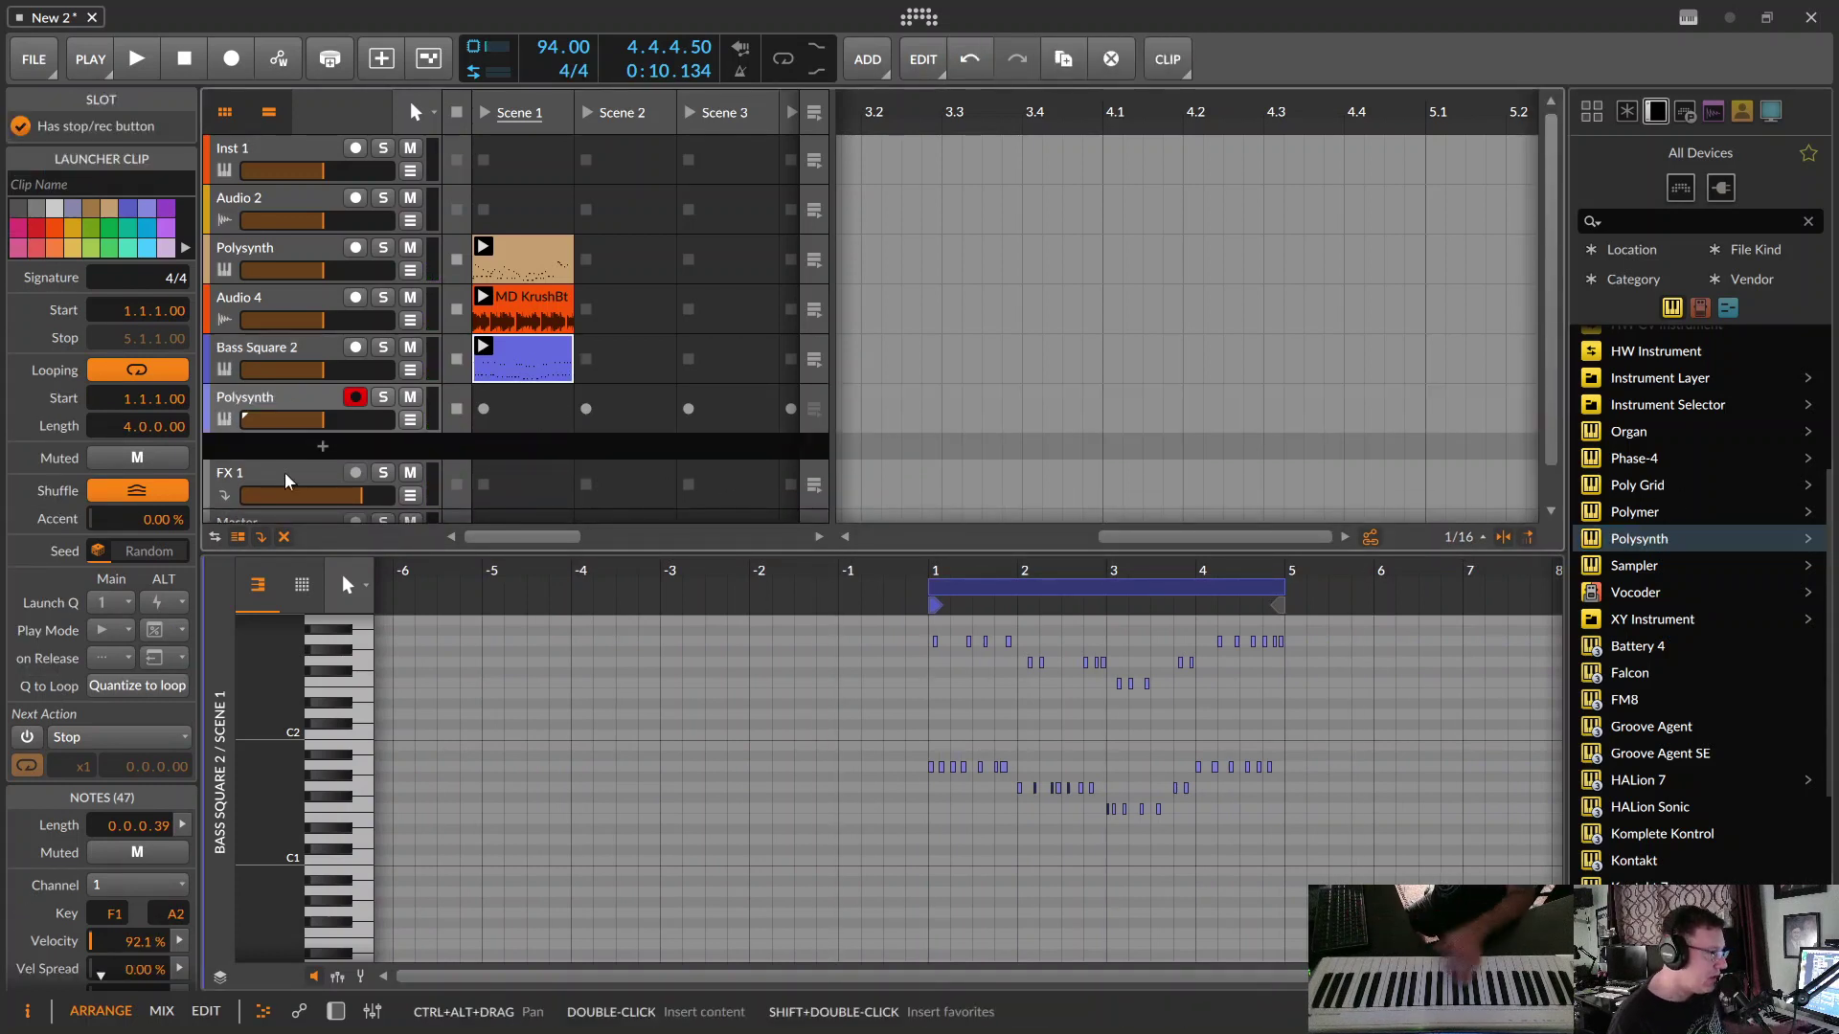
- Insert a Reverb from the Audio FX list after the new Polysynth
left_click(227, 426)
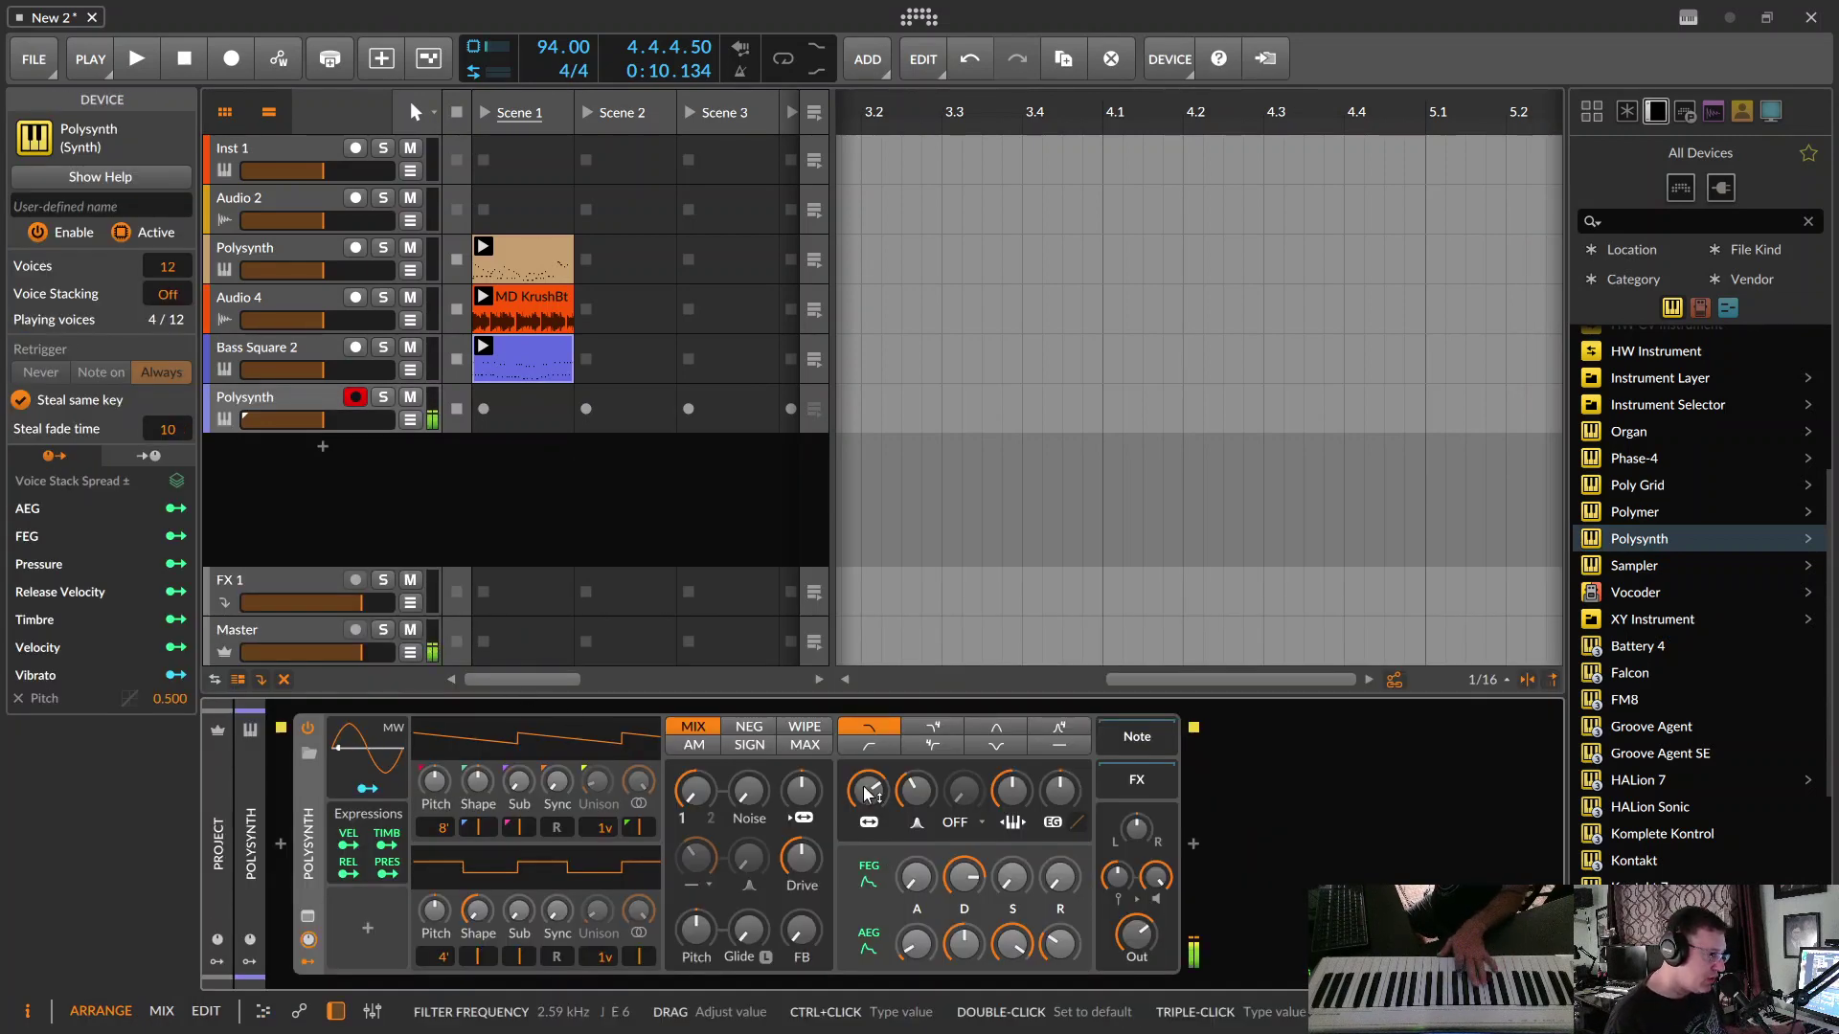
left_click(1194, 843)
scroll(1436, 522, "down", 5)
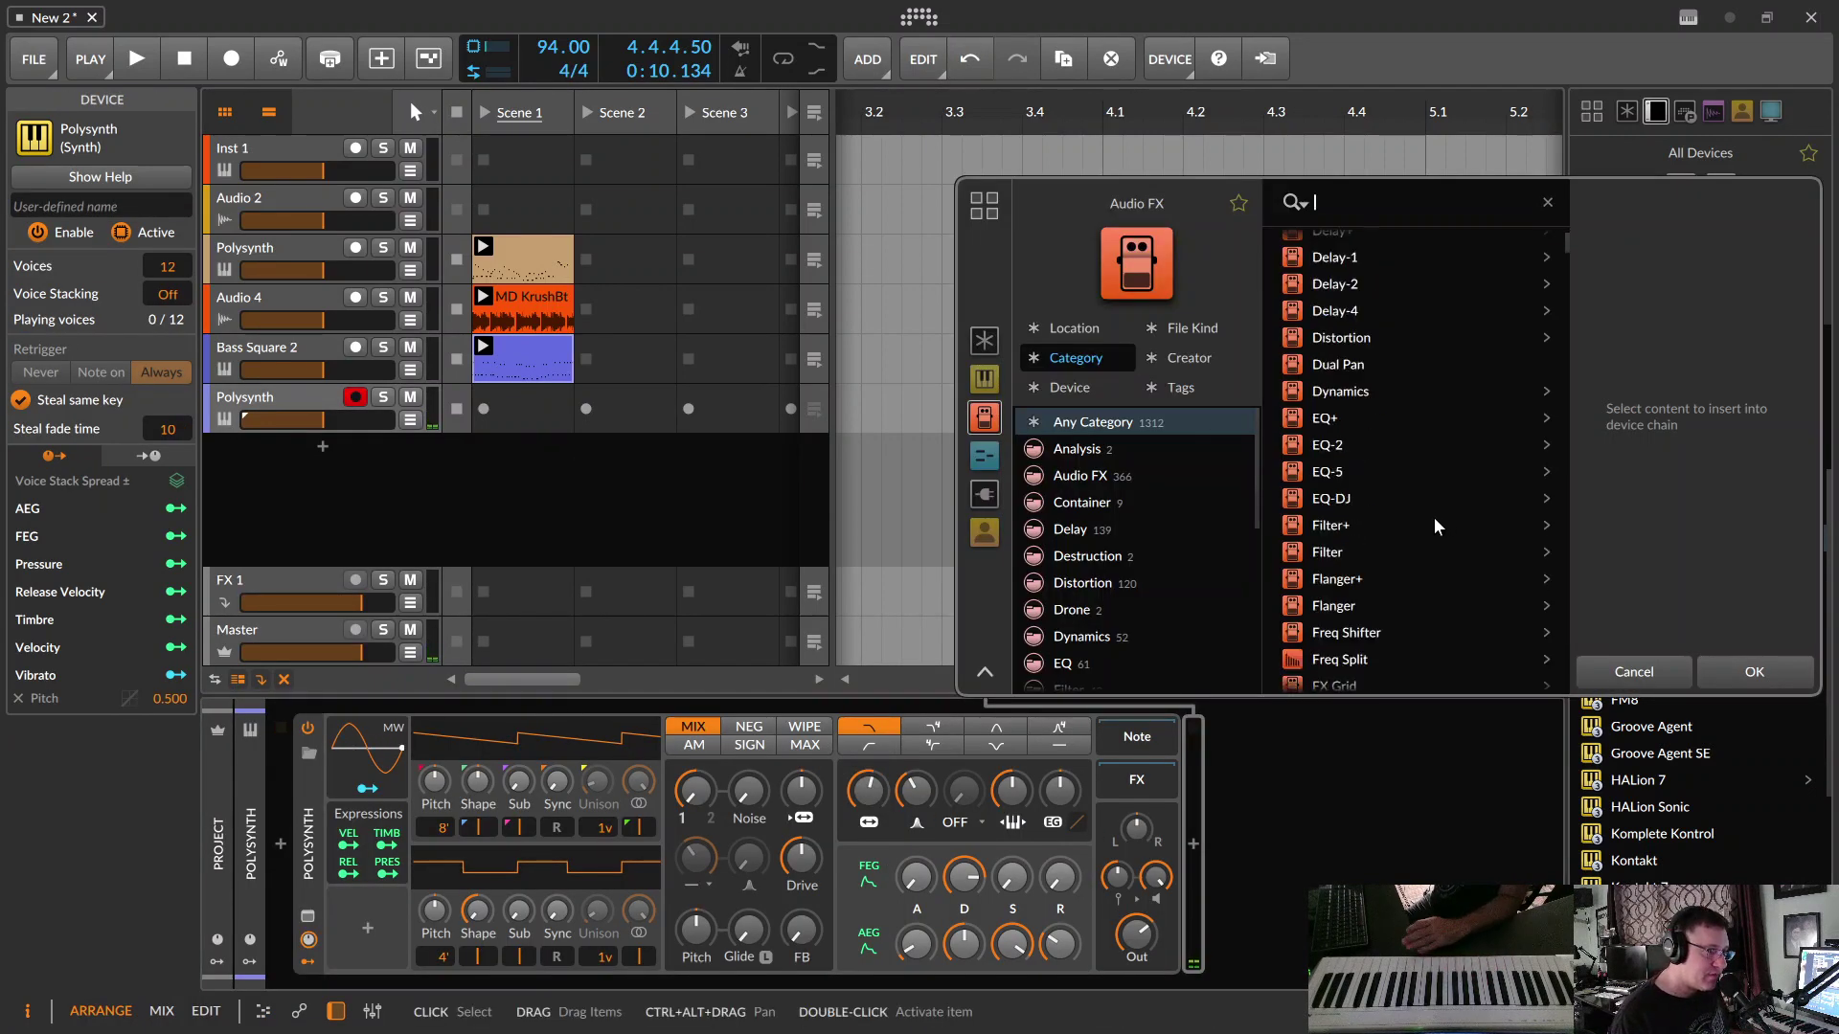
scroll(1403, 498, "down", 8)
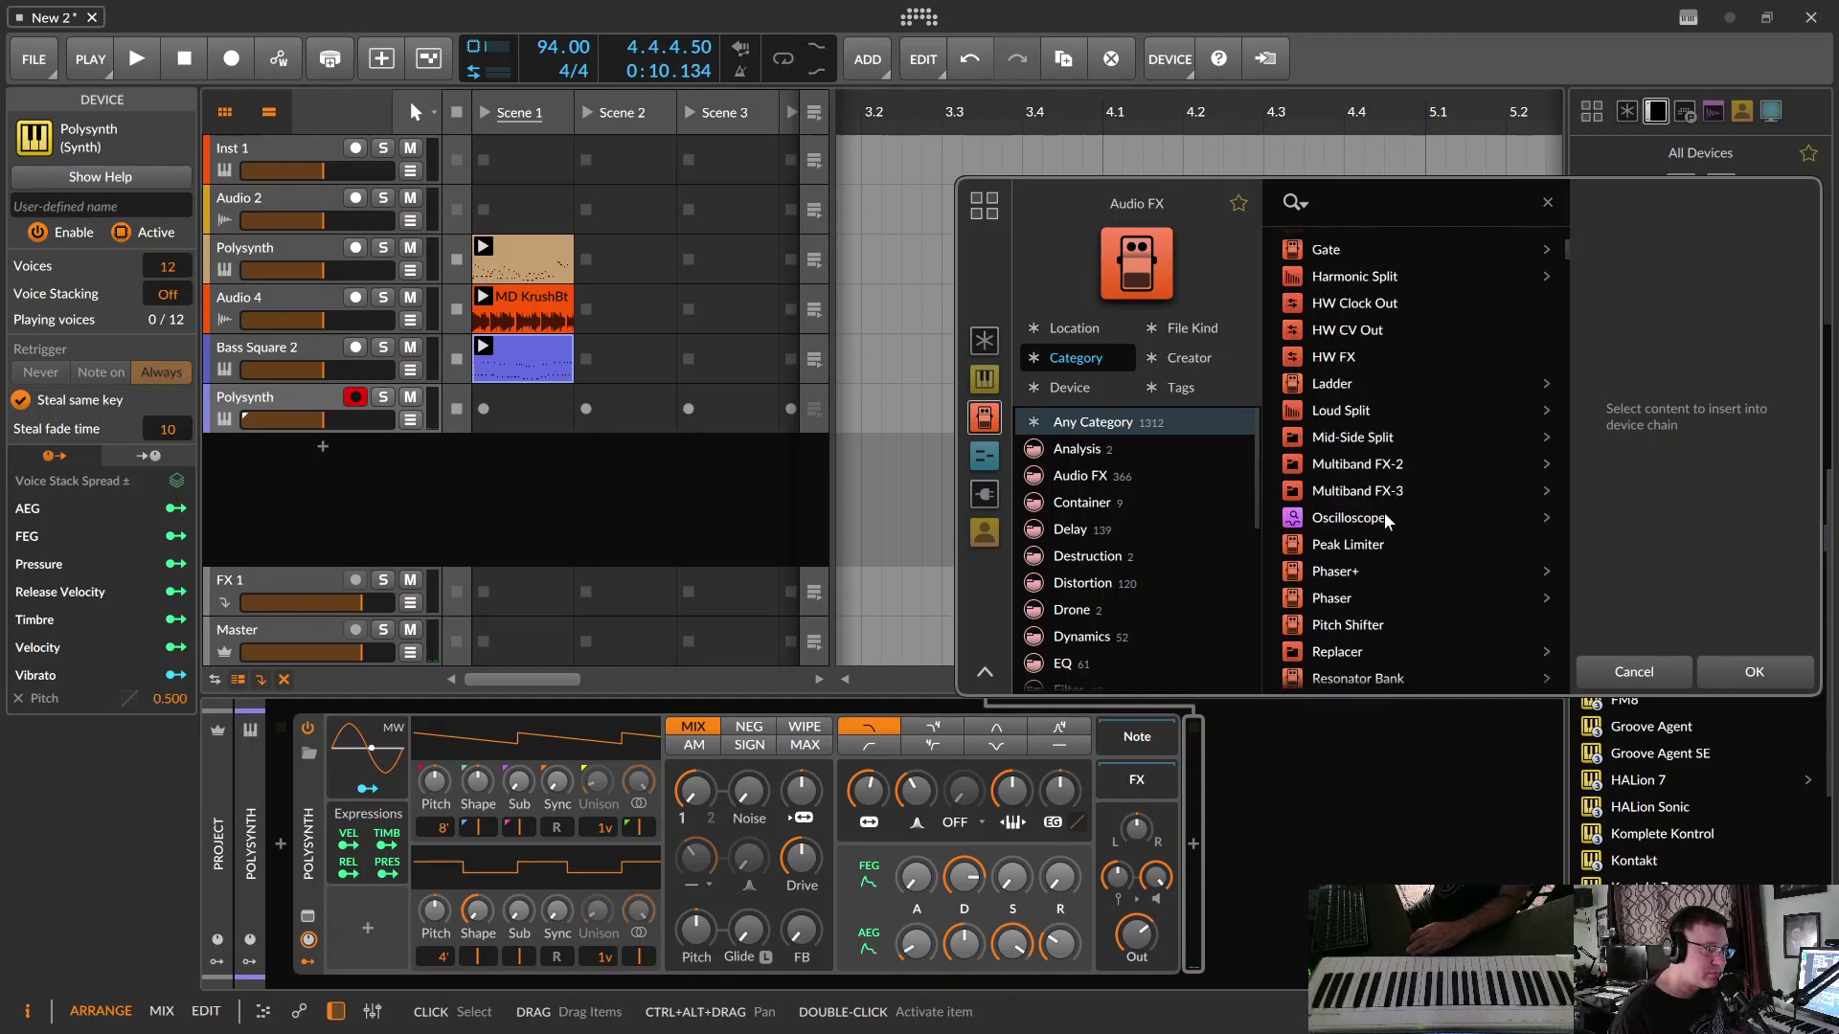
double_click(1341, 533)
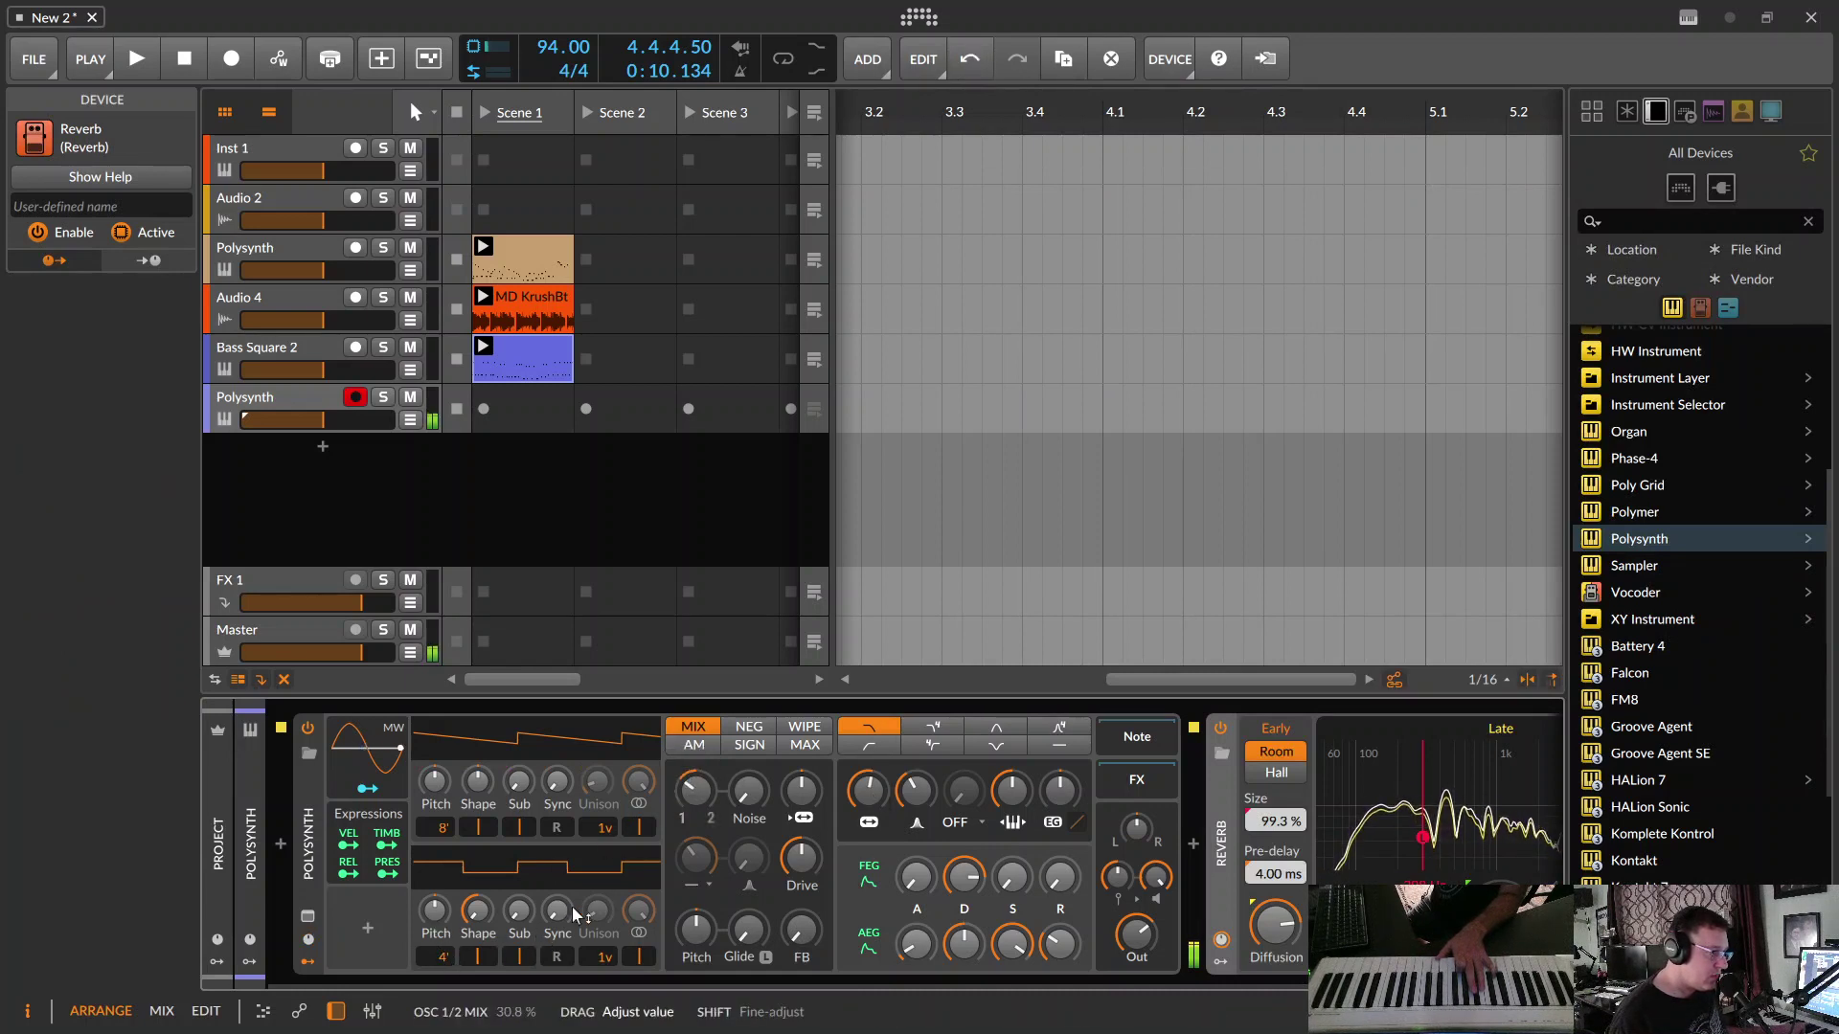
- Shift Osc 2's octave and detune it, raise AEG attack to 45.3%, and record into Scene 1
left_click_drag(421, 963, 422, 943)
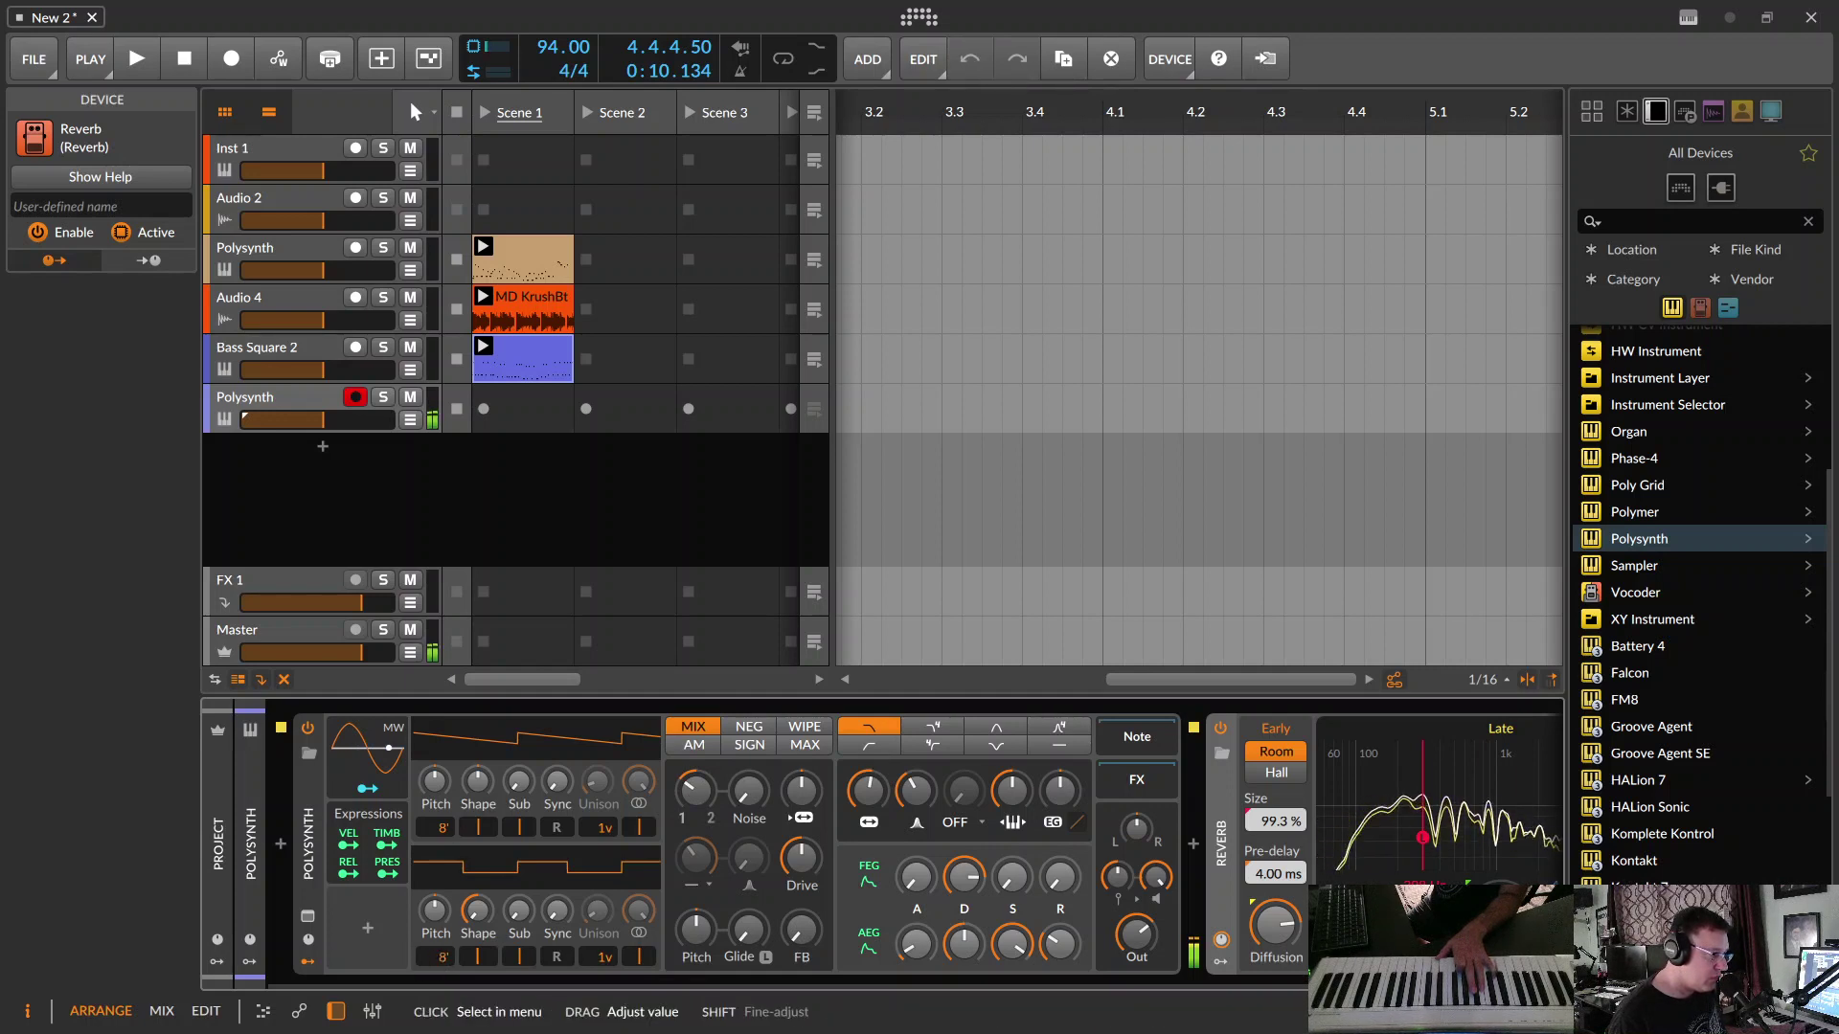
left_click_drag(435, 910, 436, 909)
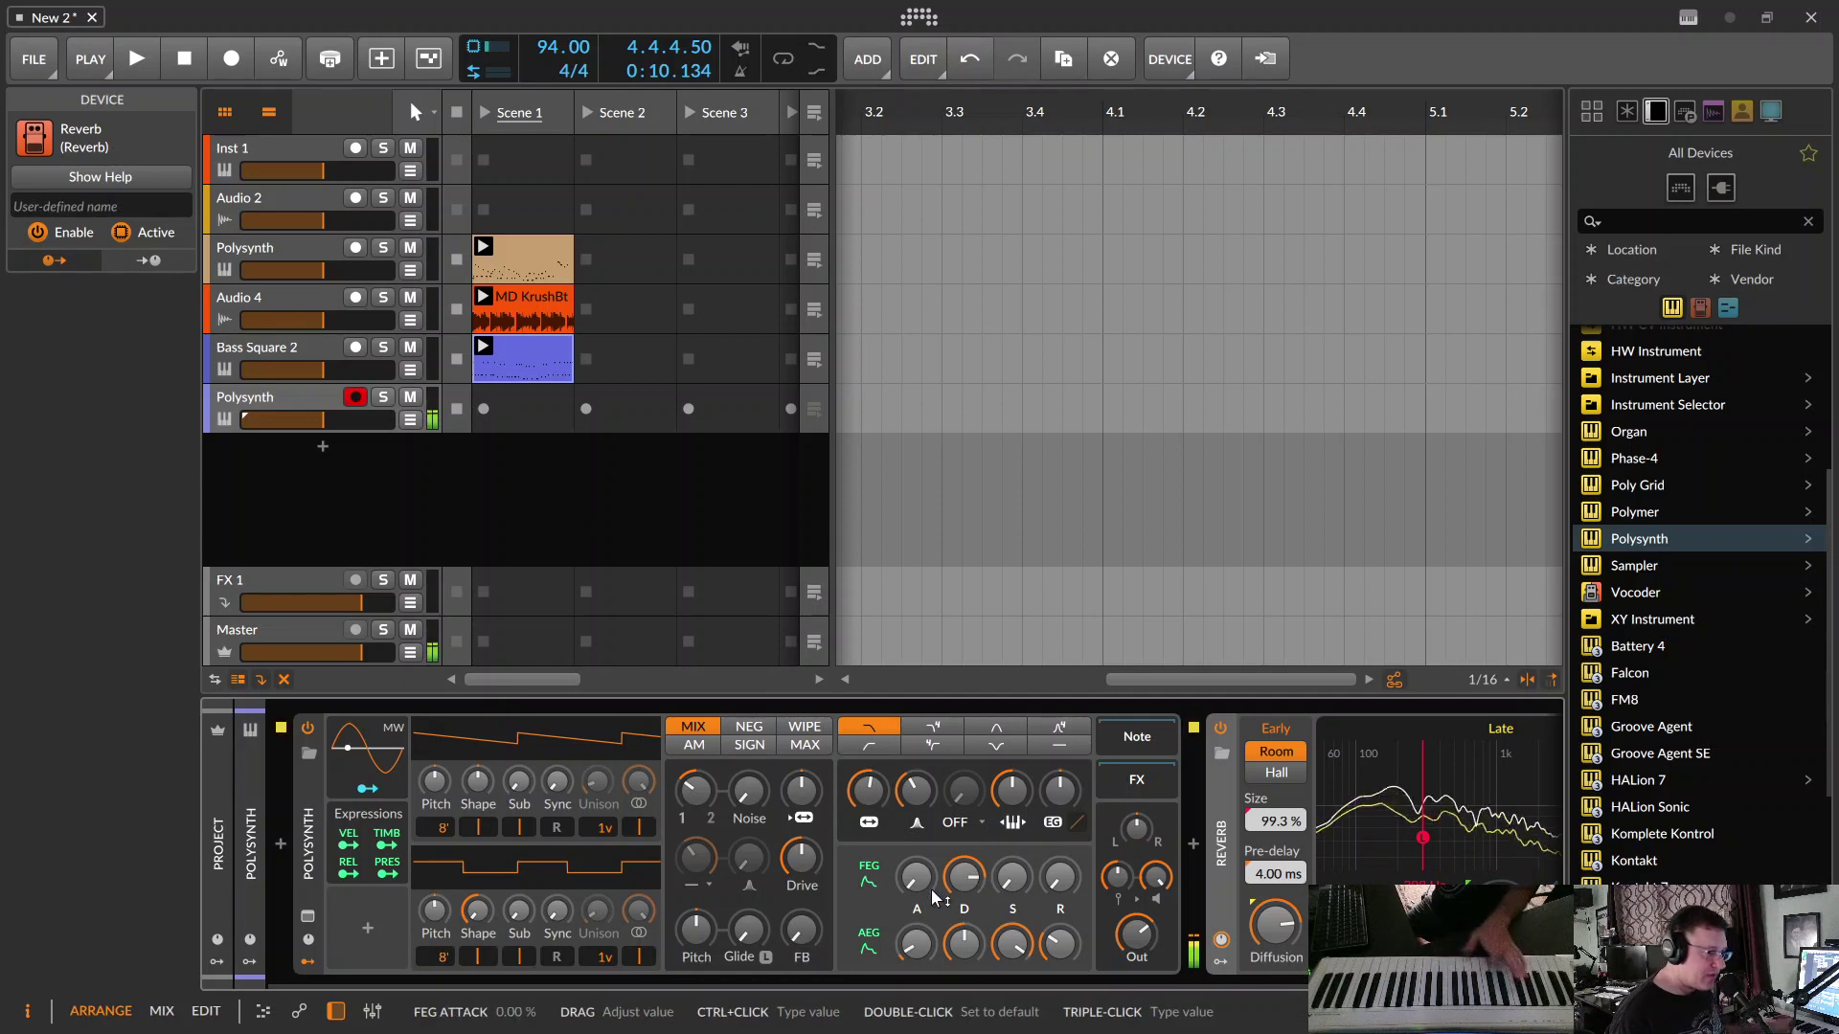
left_click_drag(915, 943, 915, 939)
left_click(484, 410)
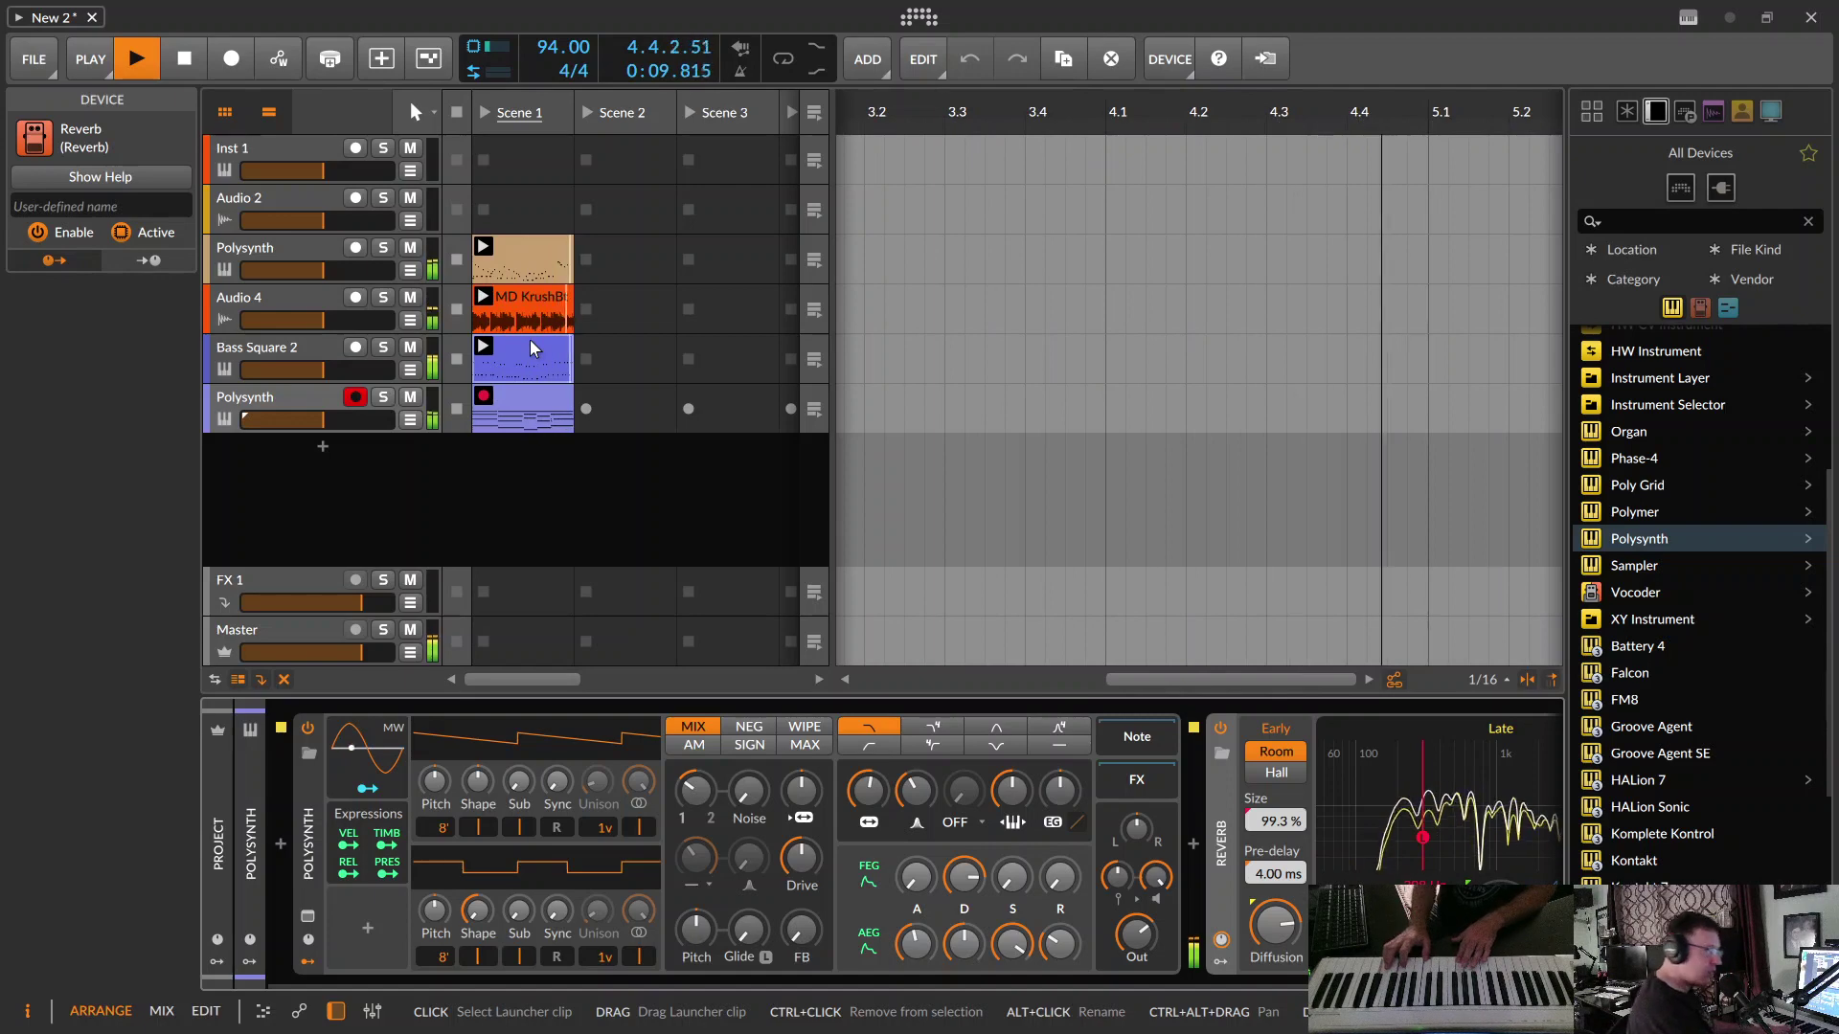
- Stop recording and view the whole new pad clip in the note editor
key("space")
double_click(542, 411)
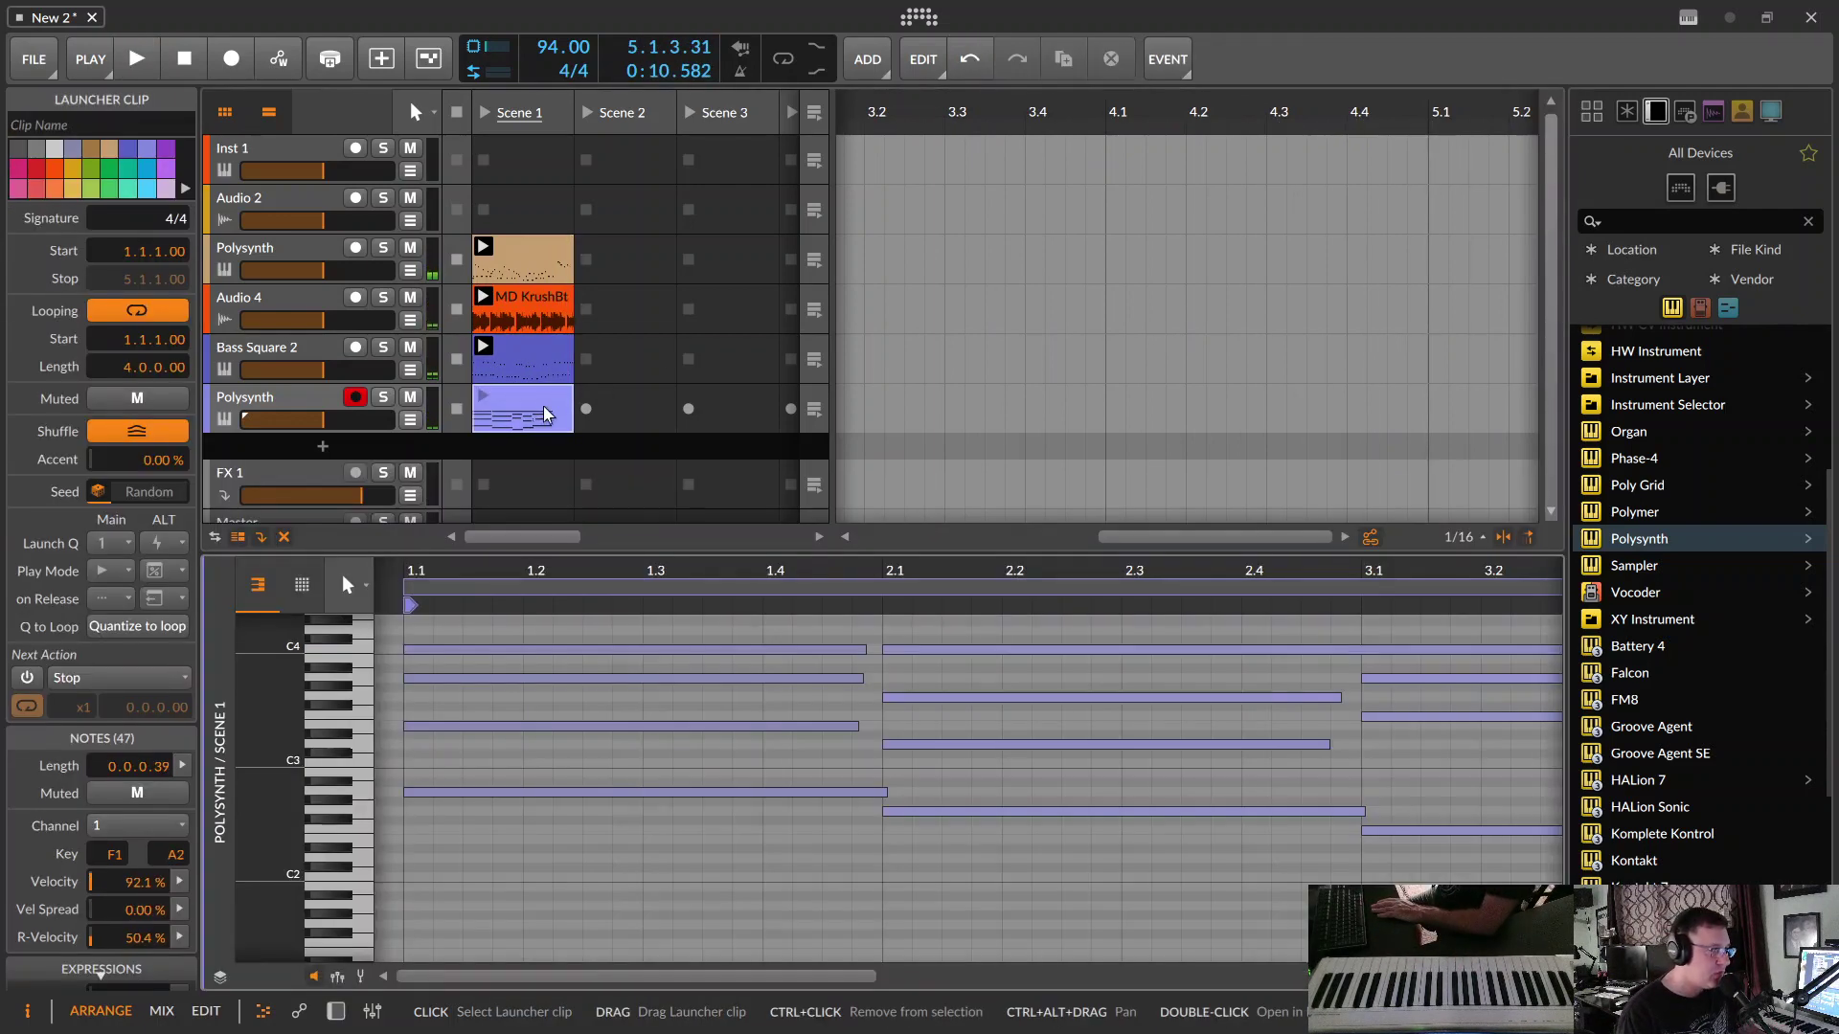
left_click_drag(1103, 609, 1258, 583)
- Solo and play the pad clip, nudge its volume up, and delete two stray notes near bar 4
left_click(383, 398)
left_click(481, 402)
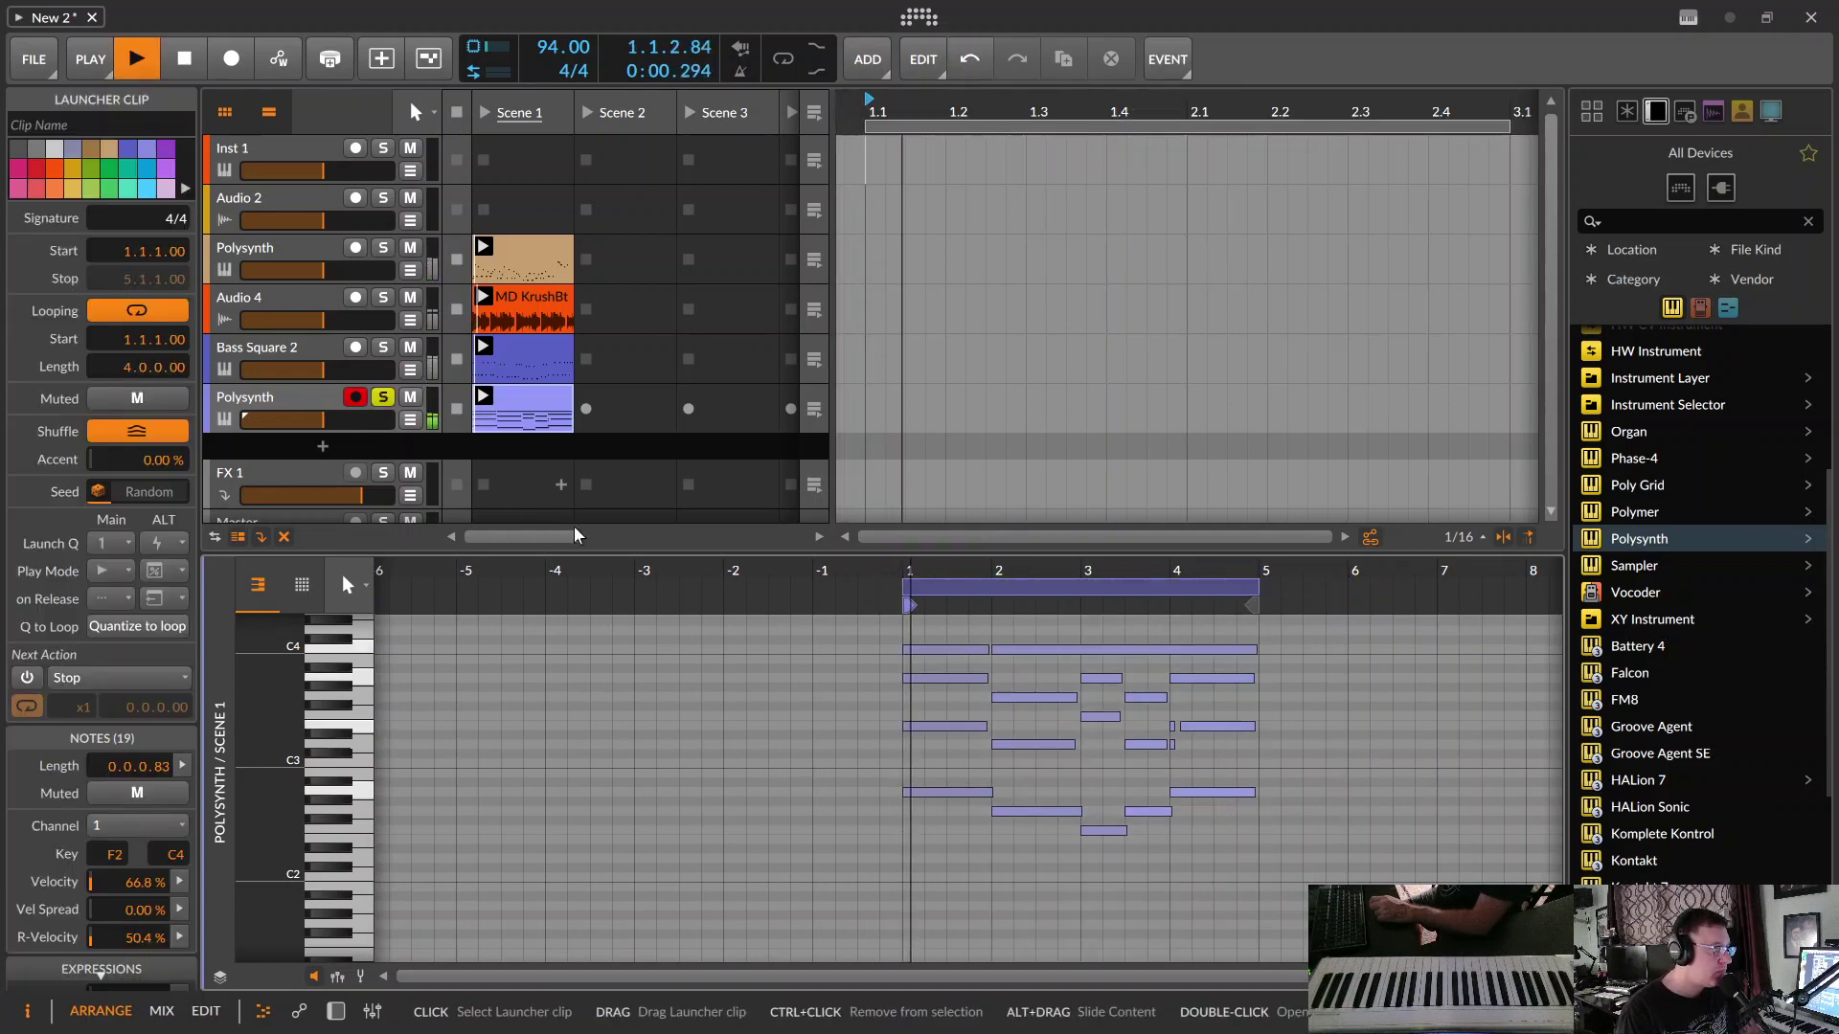
left_click_drag(323, 420, 345, 419)
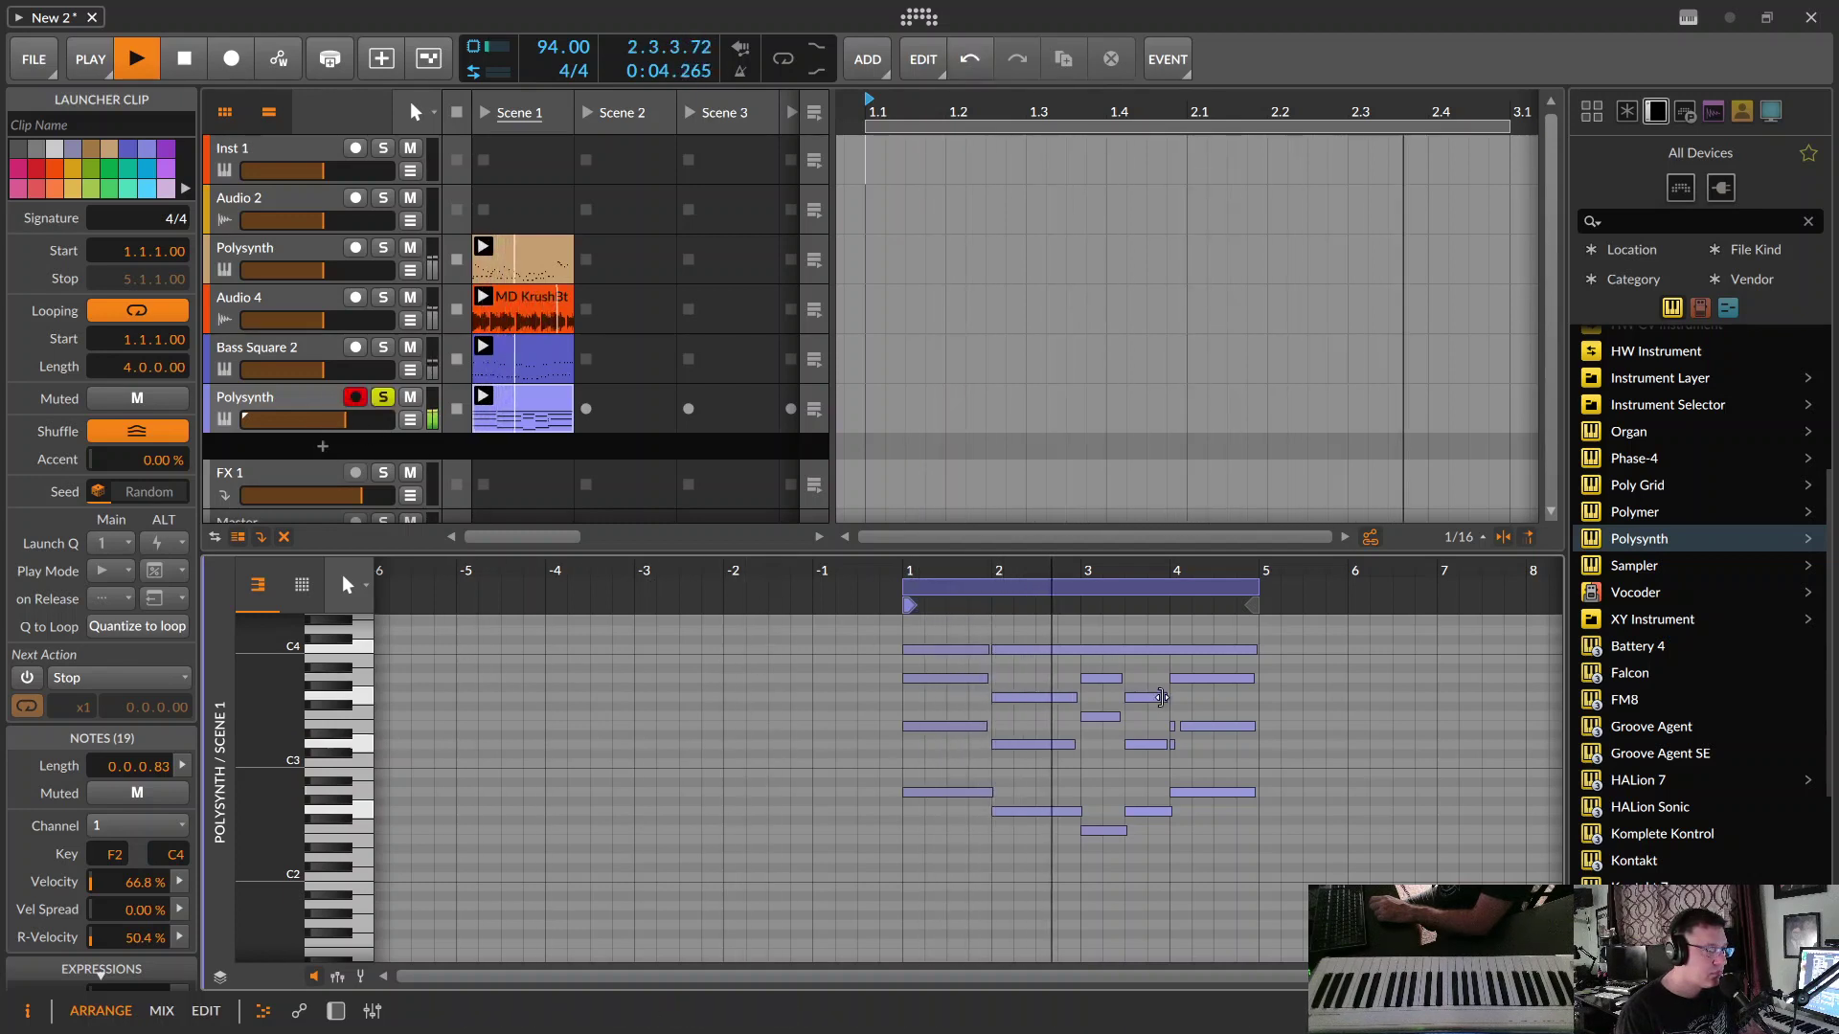
double_click(1170, 726)
double_click(1171, 745)
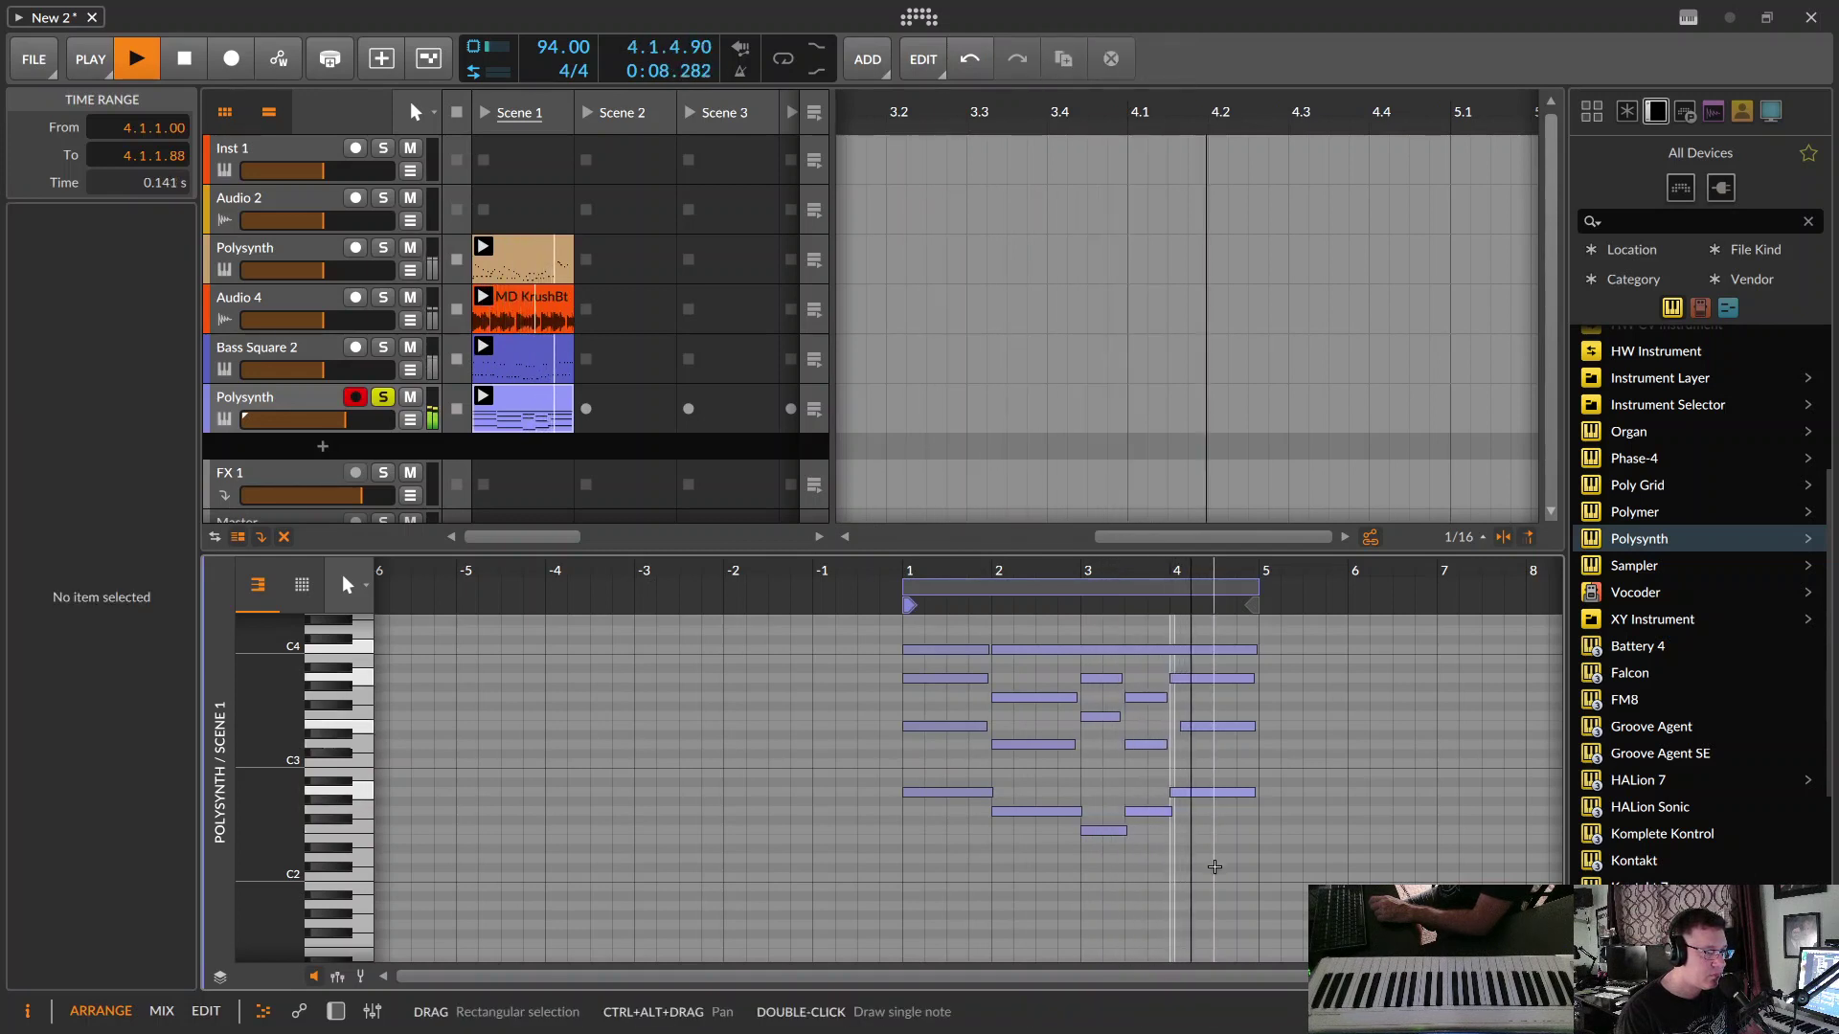
- Unsolo the Polysynth pad, set its volume to -6.6 dB, and stop all Scene 1 clips
left_click(383, 397)
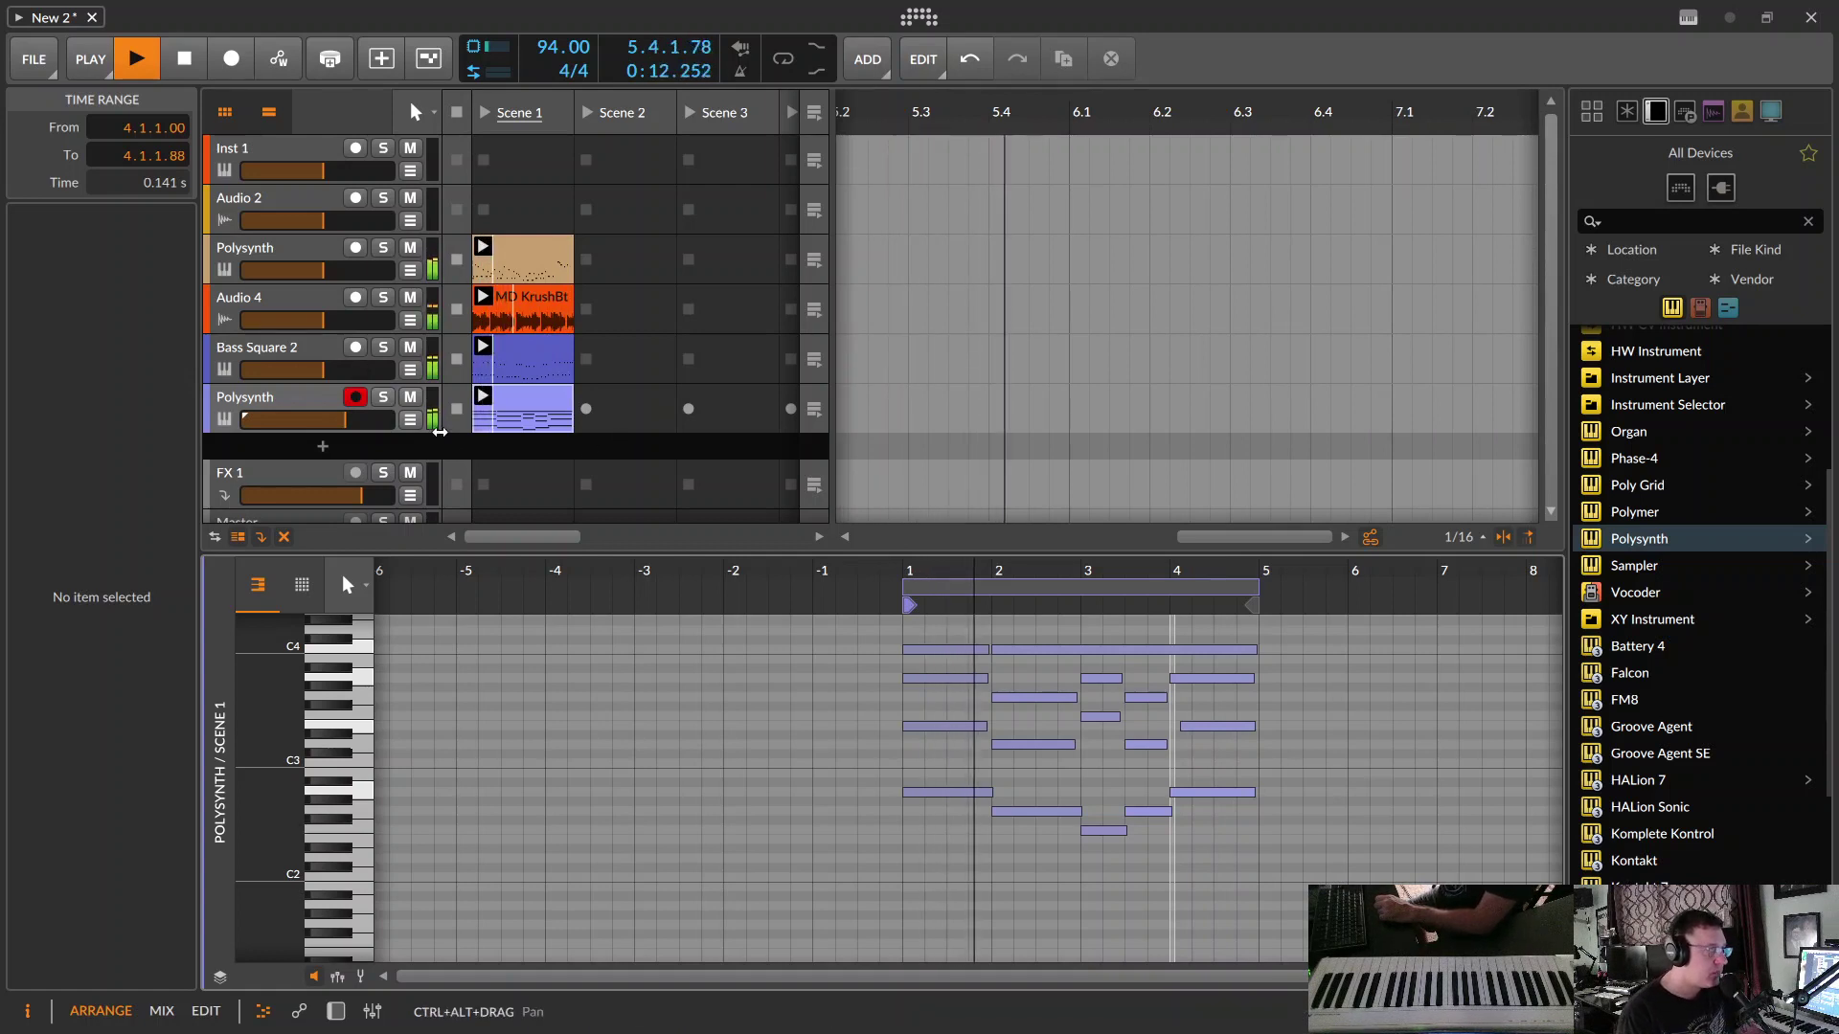
left_click_drag(344, 420, 345, 419)
left_click(356, 397)
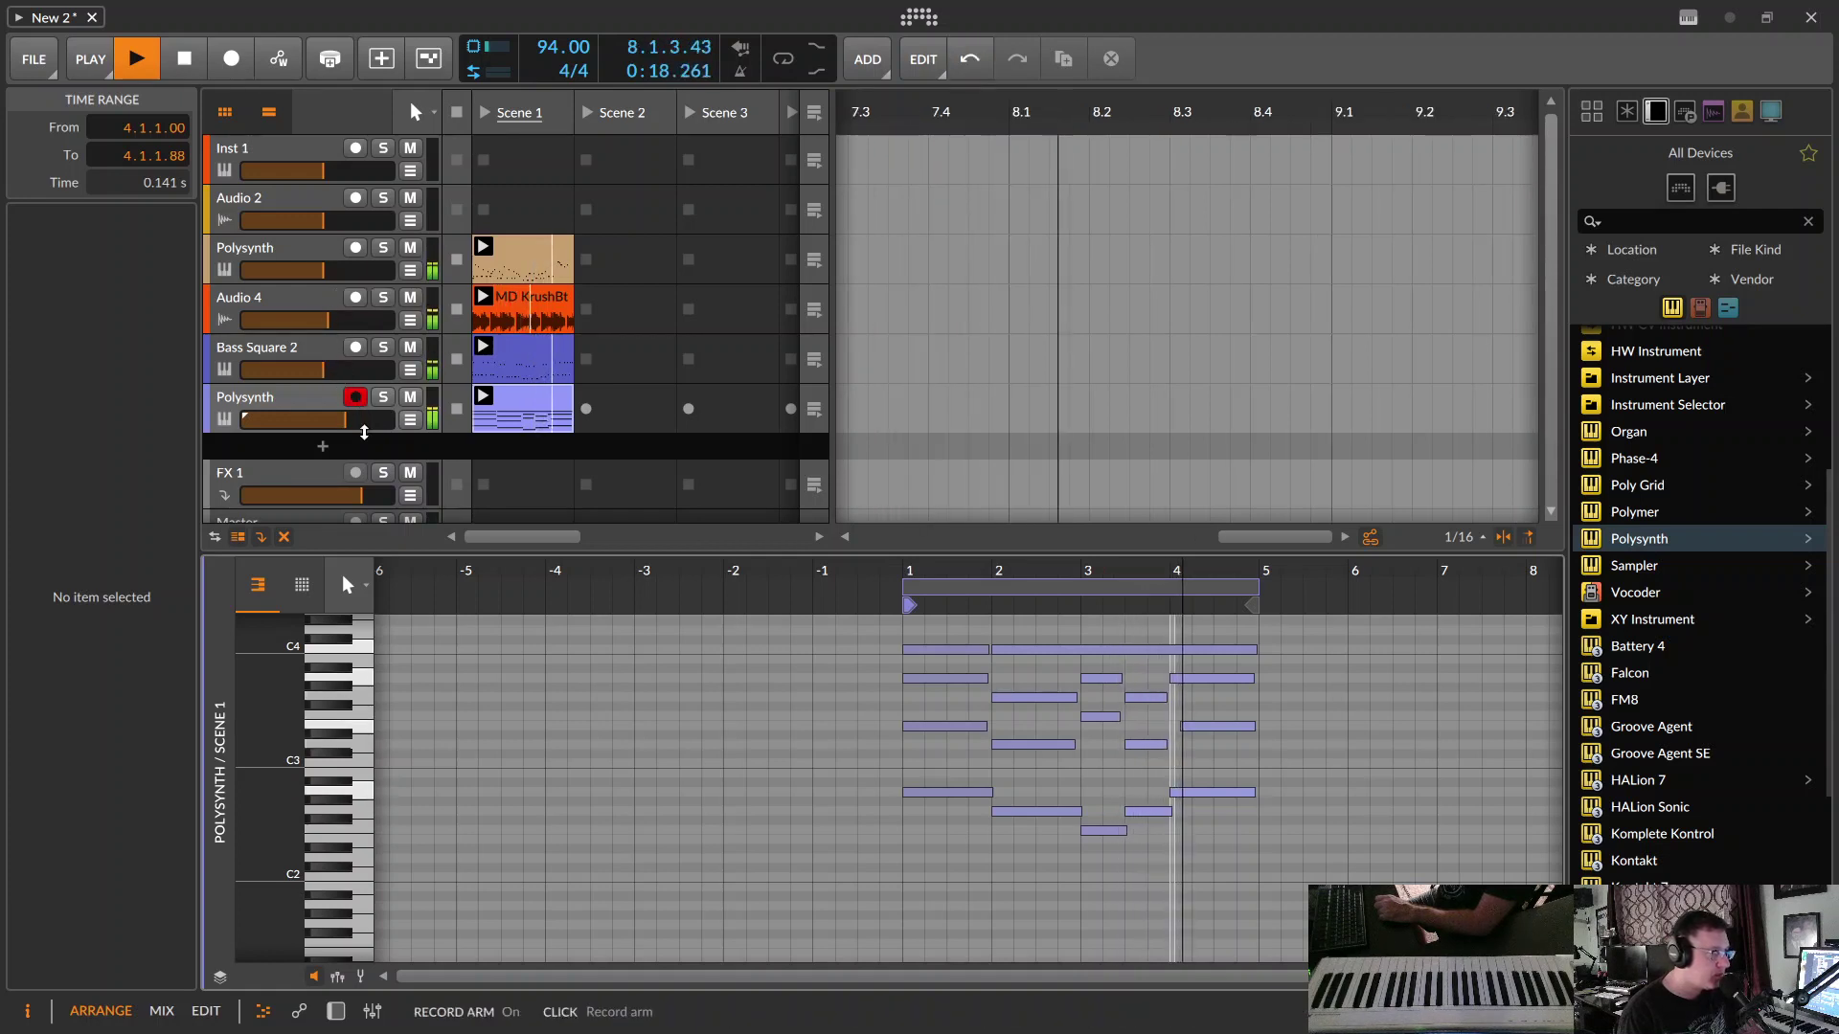
left_click_drag(345, 419, 334, 419)
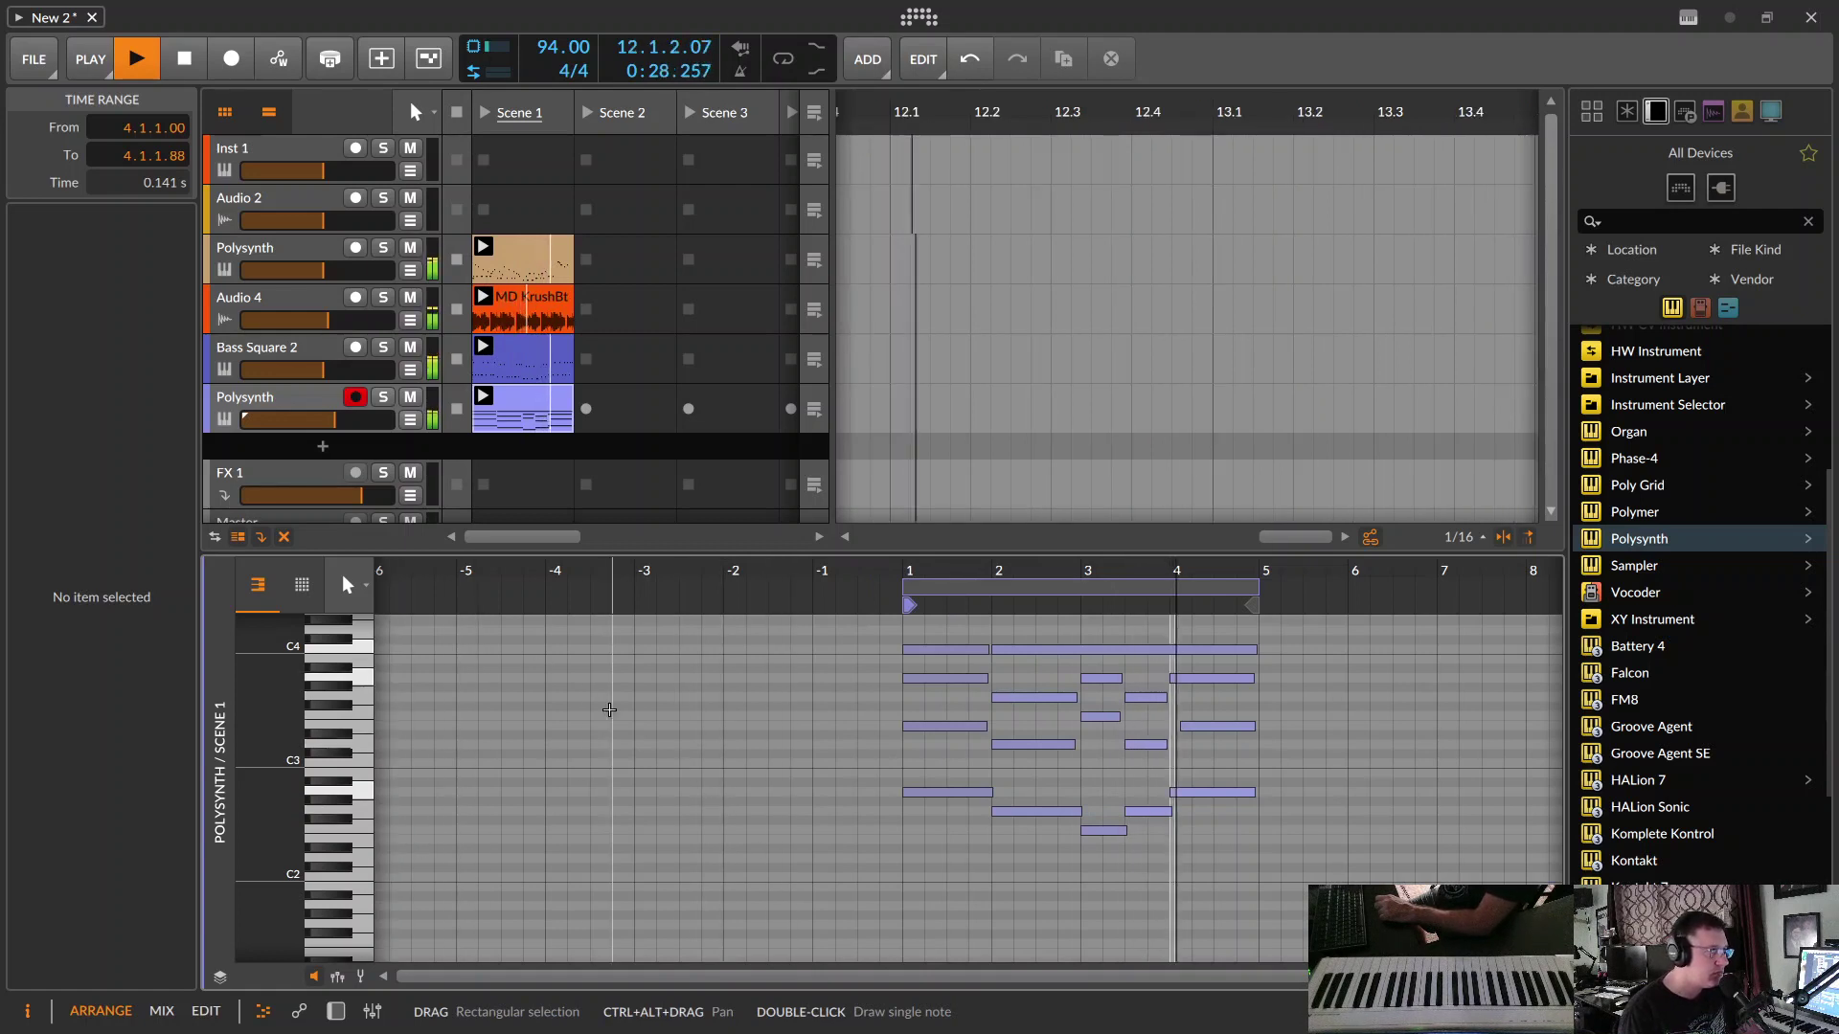
left_click(455, 117)
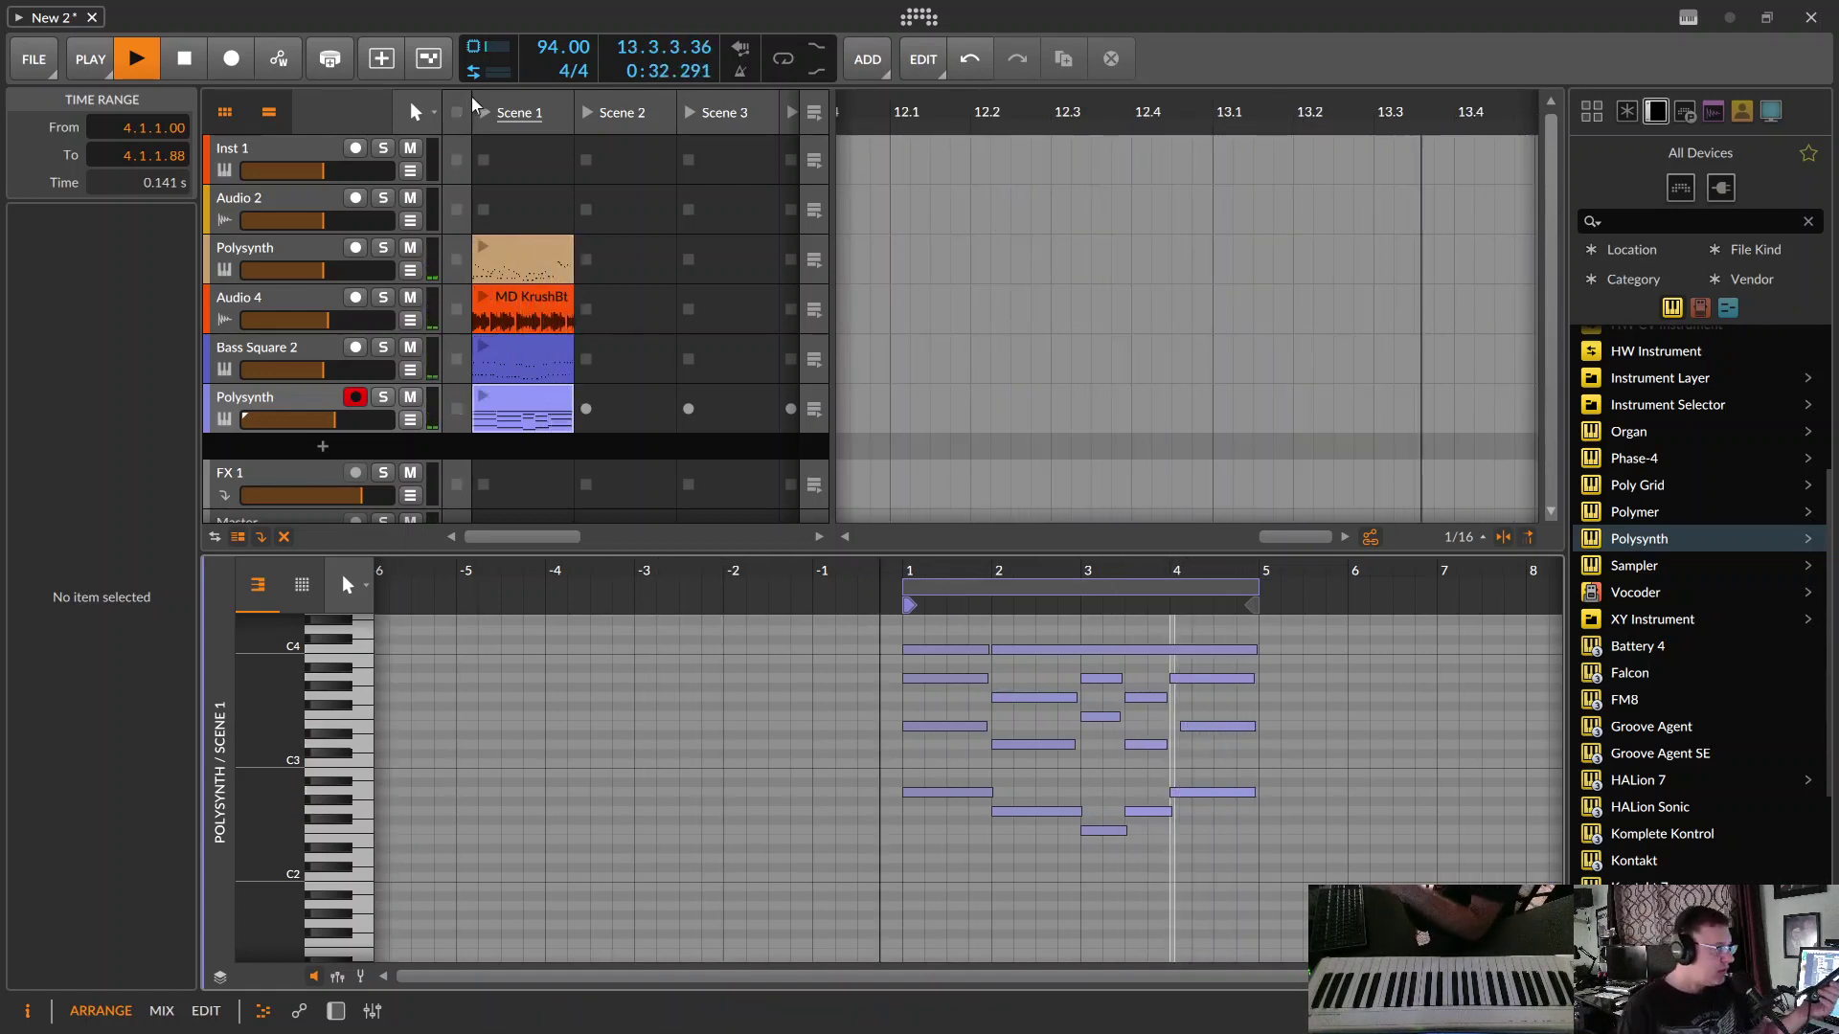